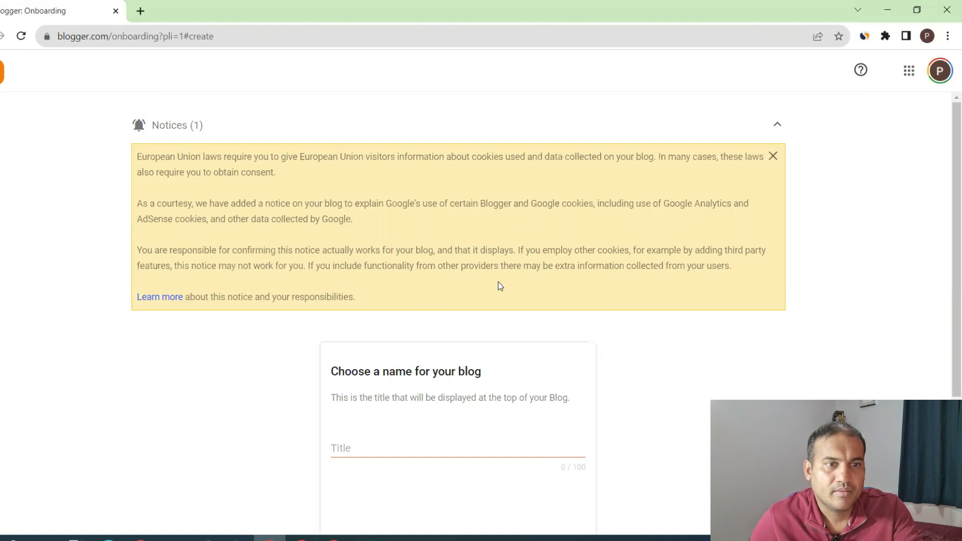
# Step: Title the new blog 'How to blog' and continue to the address step
pyautogui.scroll(-1, 728, 327)
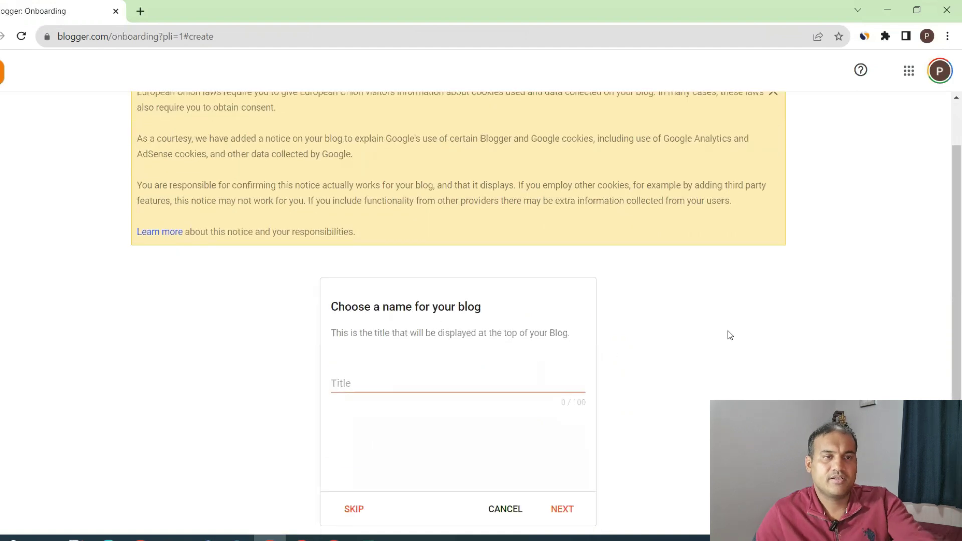
pyautogui.scroll(-1, 728, 328)
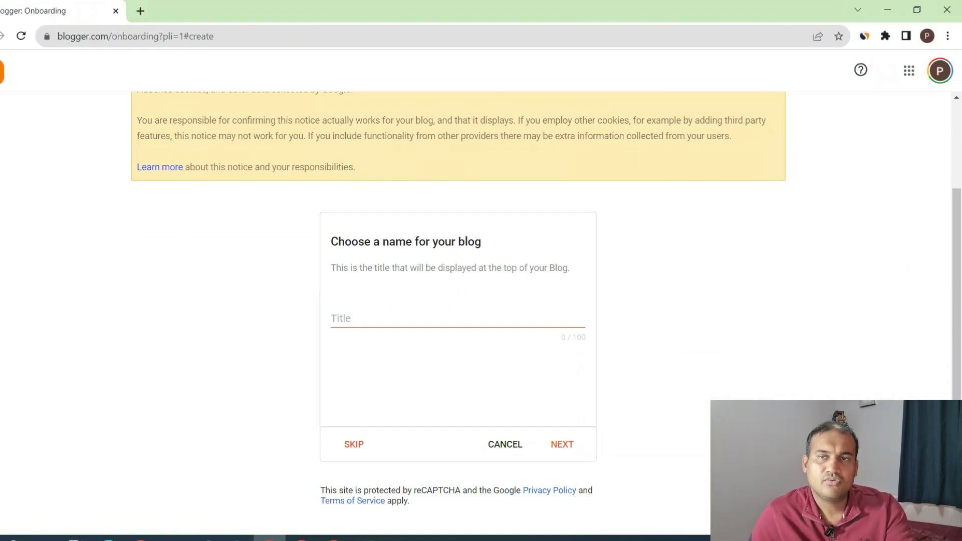
pyautogui.click(471, 325)
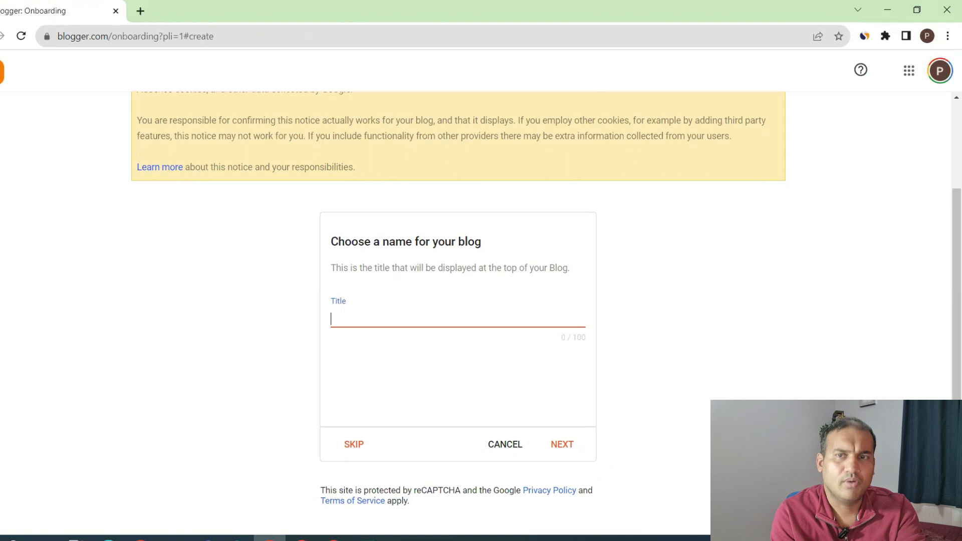
pyautogui.write('How to blog')
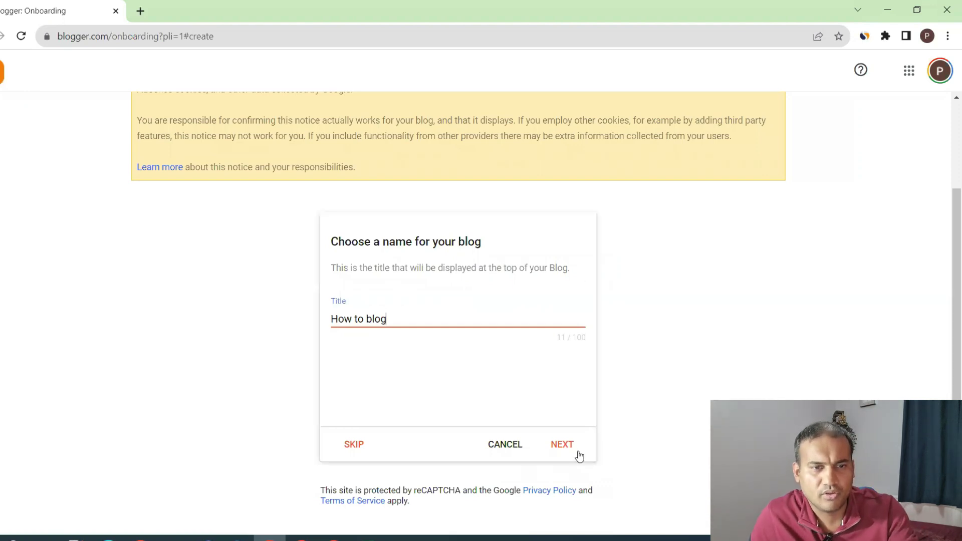
pyautogui.click(564, 446)
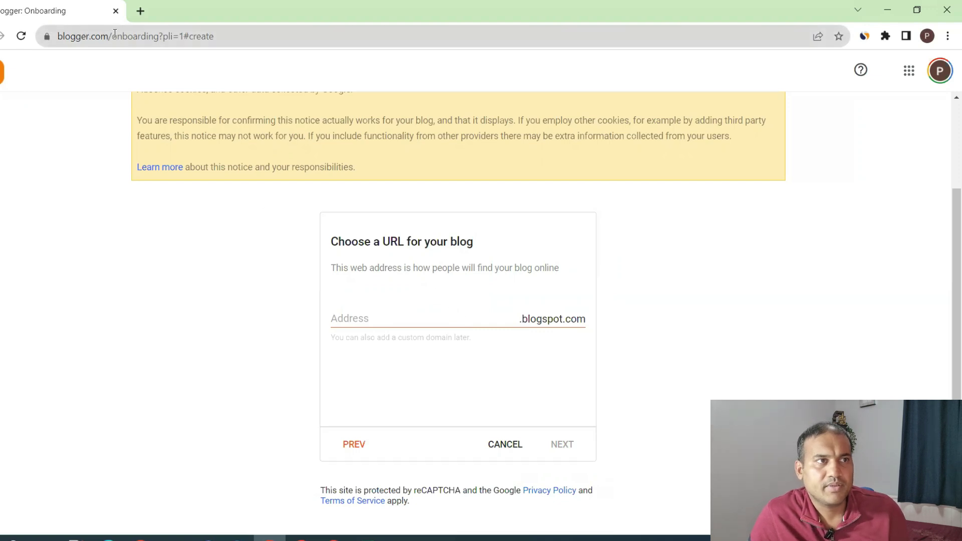
# Step: Try the addresses 'howtoblog' and 'howtoblogeasily', both unavailable, then open a new browser tab
pyautogui.moveTo(108, 36); pyautogui.dragTo(56, 36)
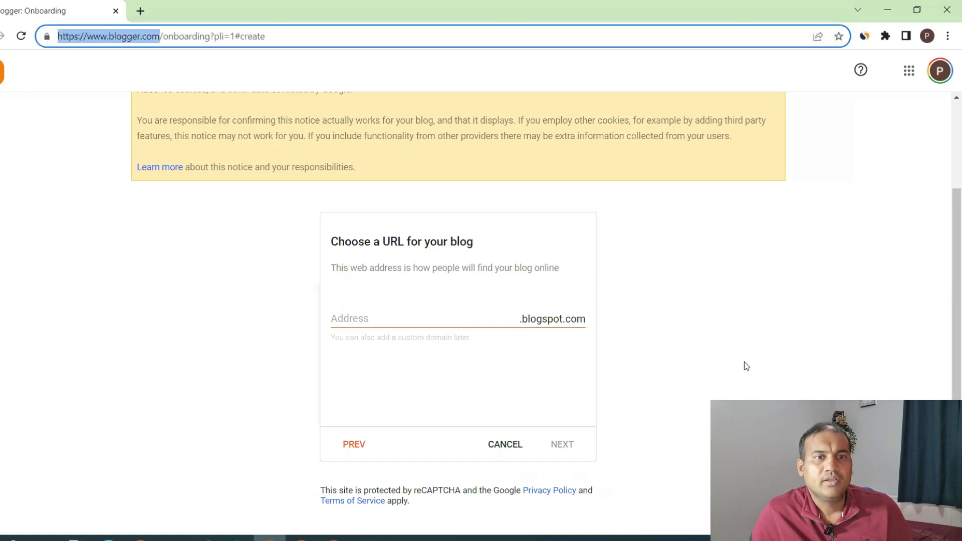
pyautogui.click(721, 355)
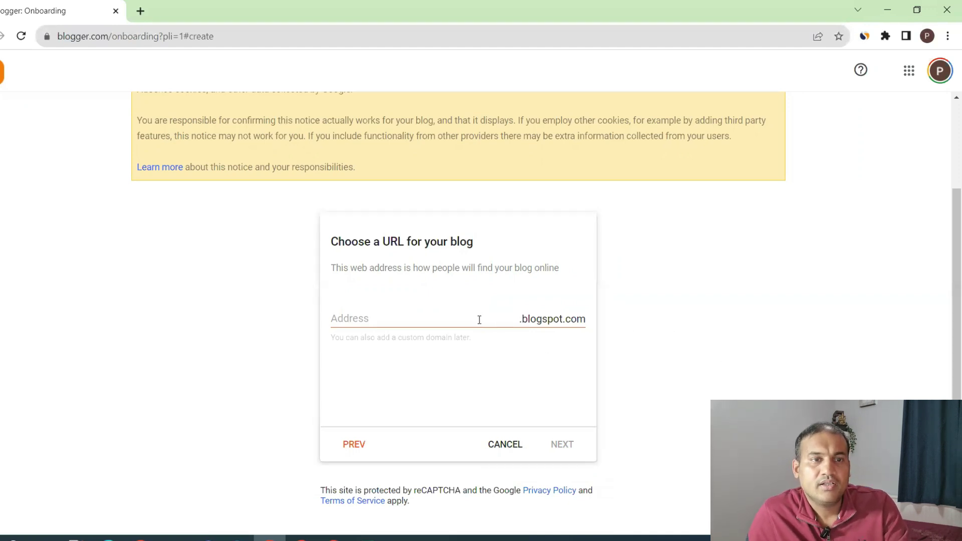
pyautogui.click(446, 321)
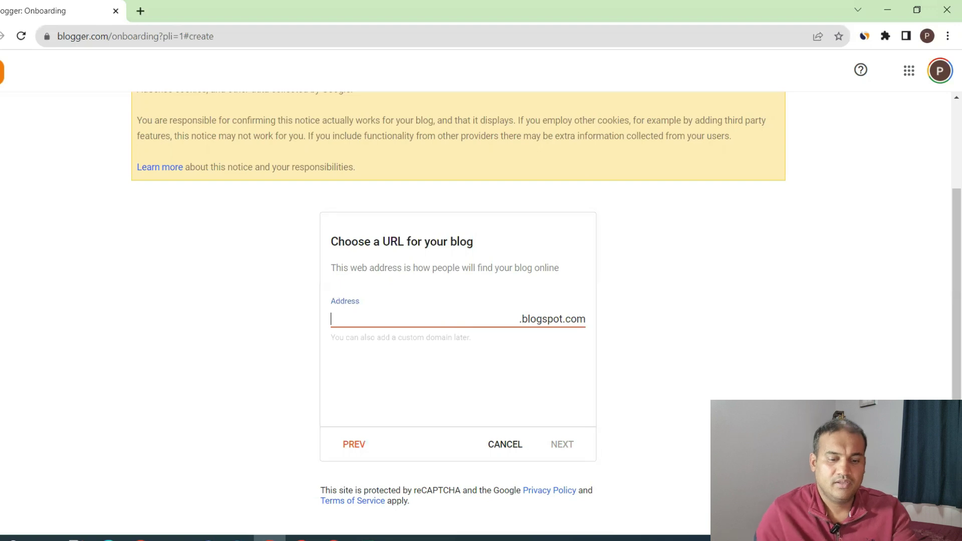
pyautogui.write('howtoblog')
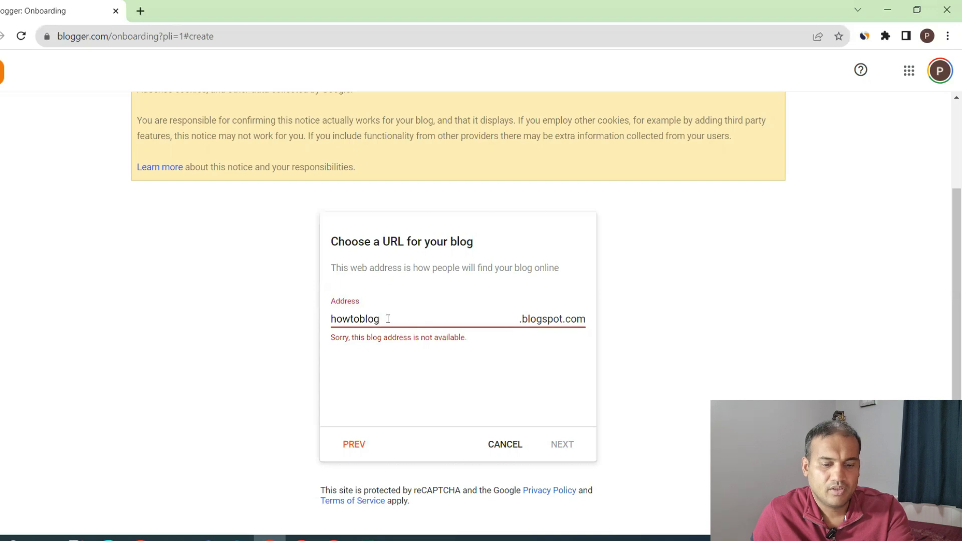
pyautogui.write('easily')
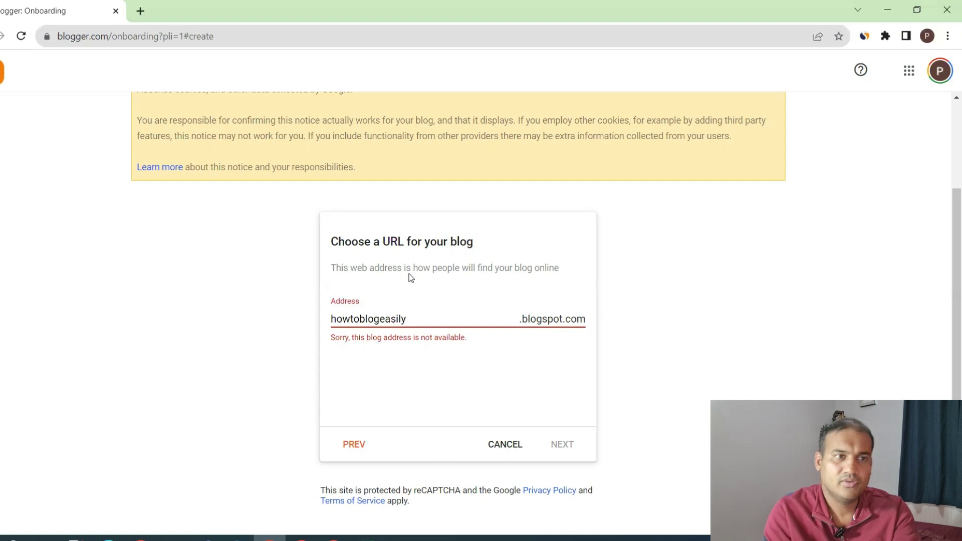
pyautogui.click(141, 11)
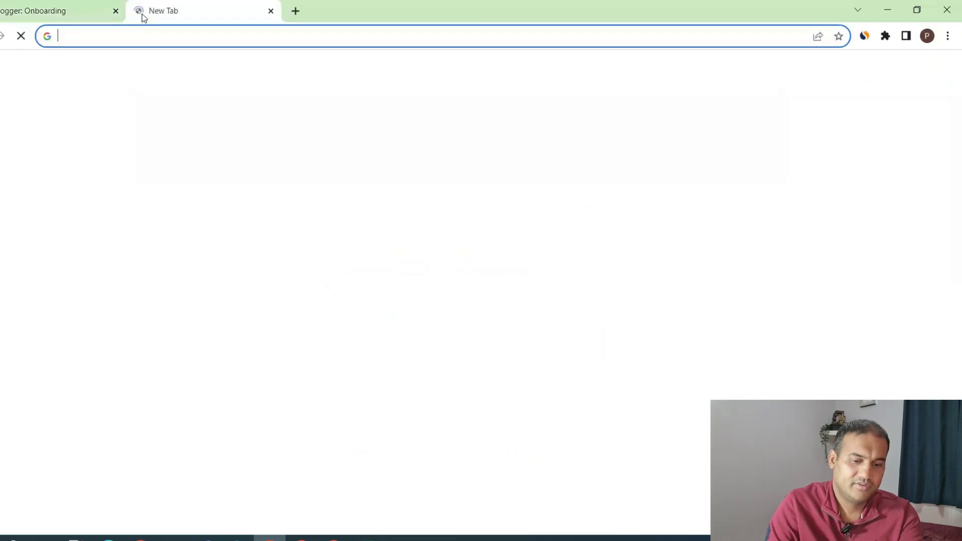
# Step: Visit howtoblog.blogspot.com to confirm it is taken, then return to the Blogger setup tab
pyautogui.write('howto')
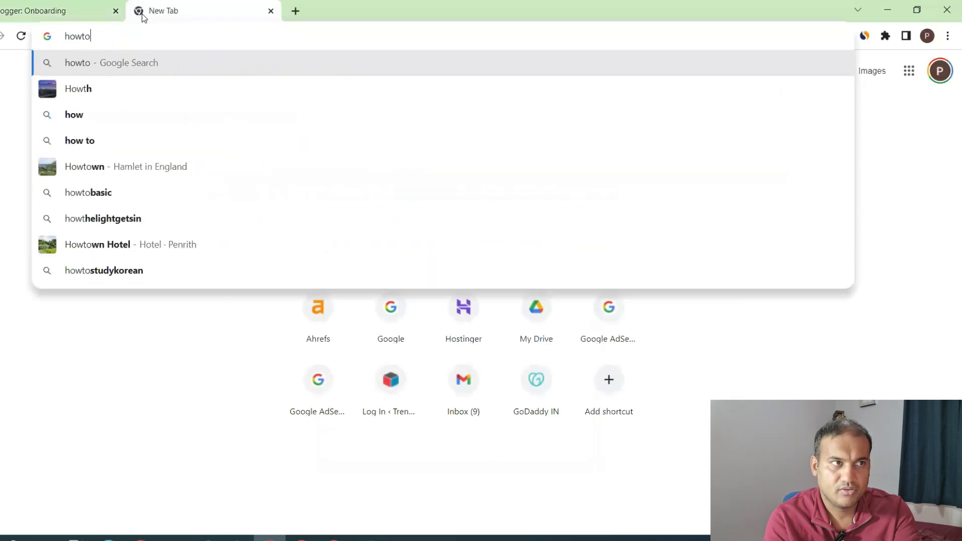
pyautogui.write('blog.')
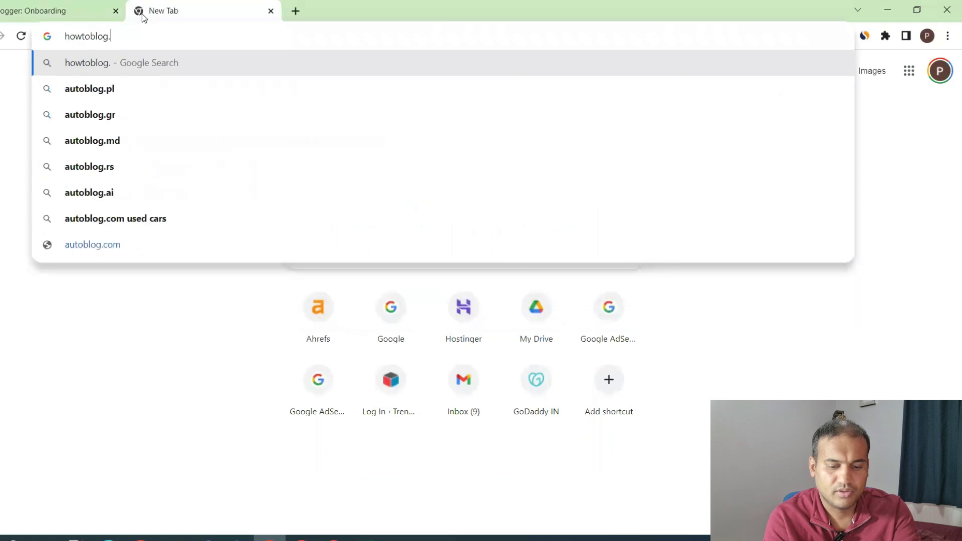
pyautogui.write('blogspot')
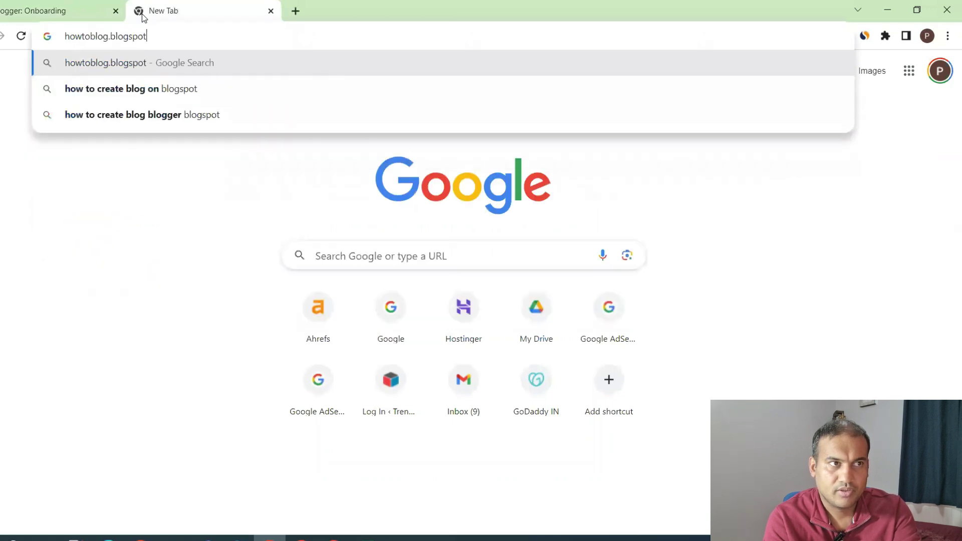
pyautogui.write('.com')
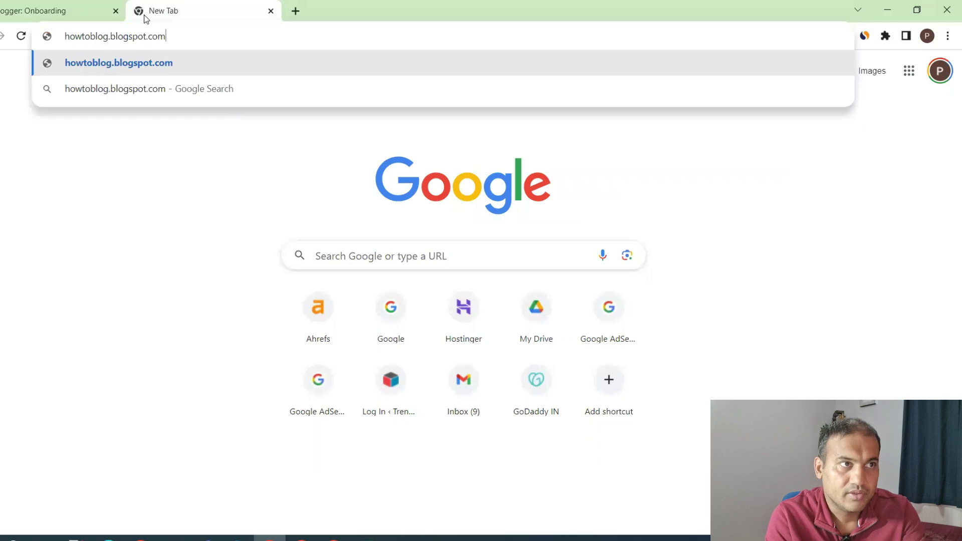
pyautogui.press('Return')
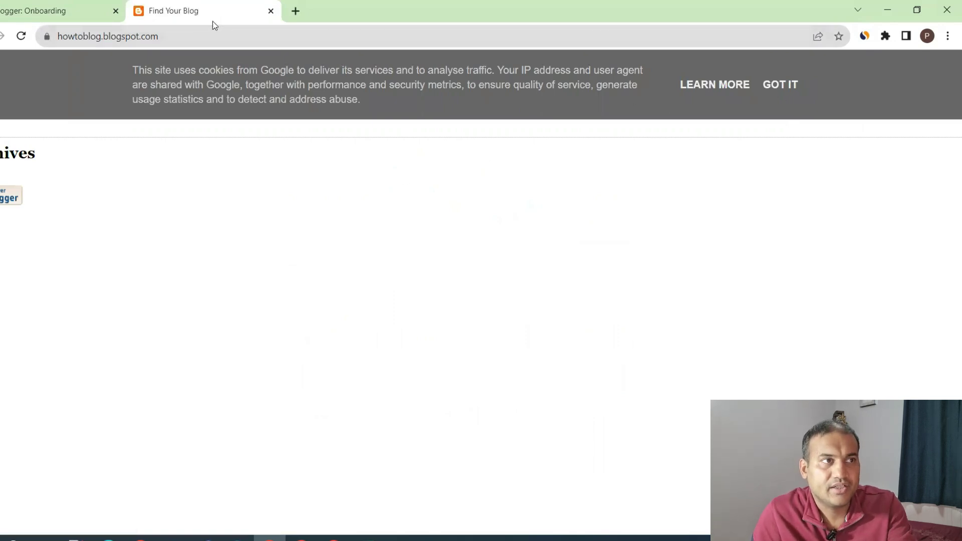
pyautogui.click(33, 5)
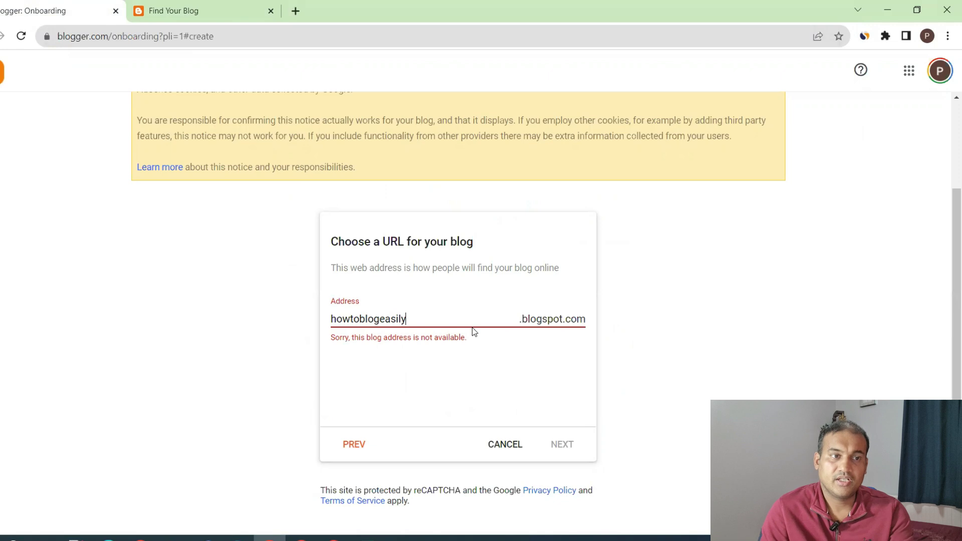
# Step: Replace the address with blogginghowtodo and continue to the display name step
pyautogui.hotkey('ctrl', 'a')
pyautogui.write('blogginghowtodo')
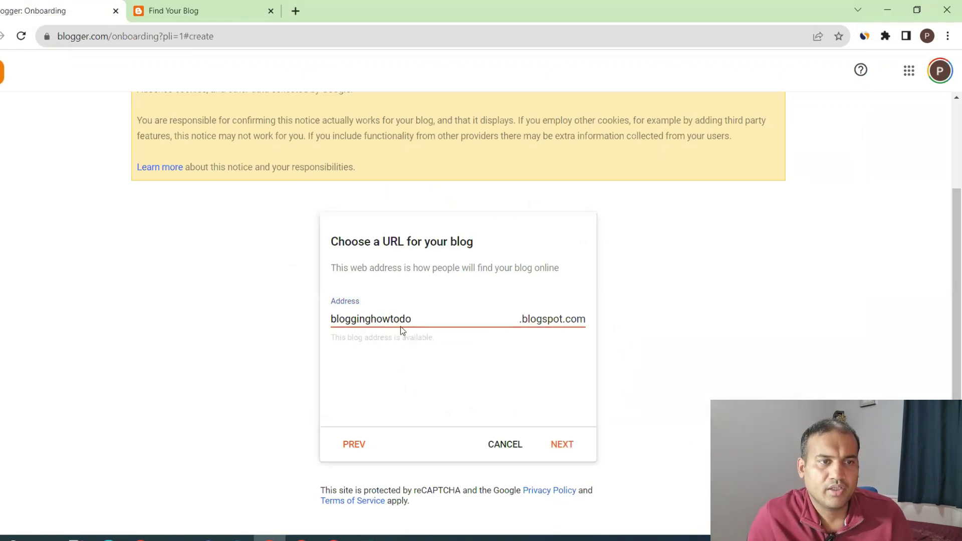
pyautogui.click(561, 445)
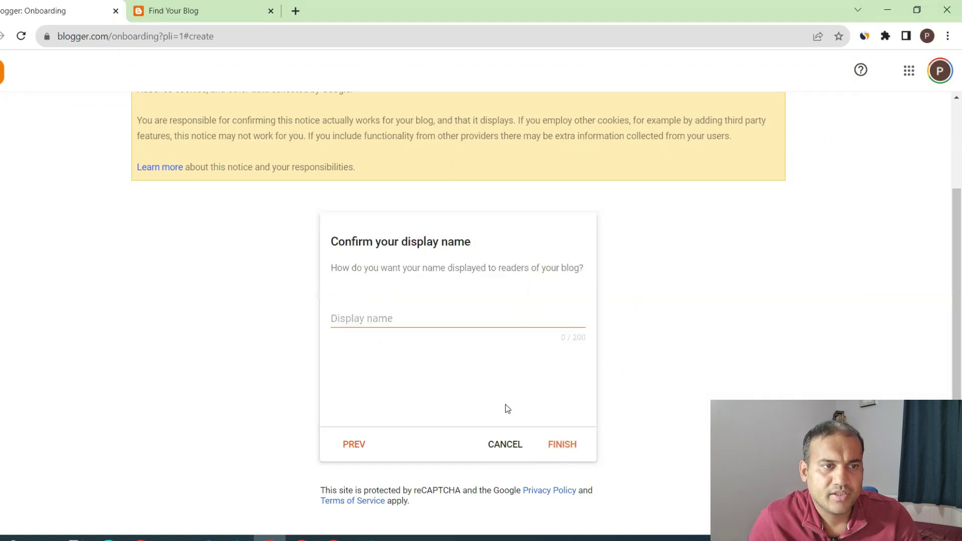
# Step: Set the display name to 'How to start youe first blog' and finish creating the blog
pyautogui.click(440, 322)
pyautogui.write('How to st')
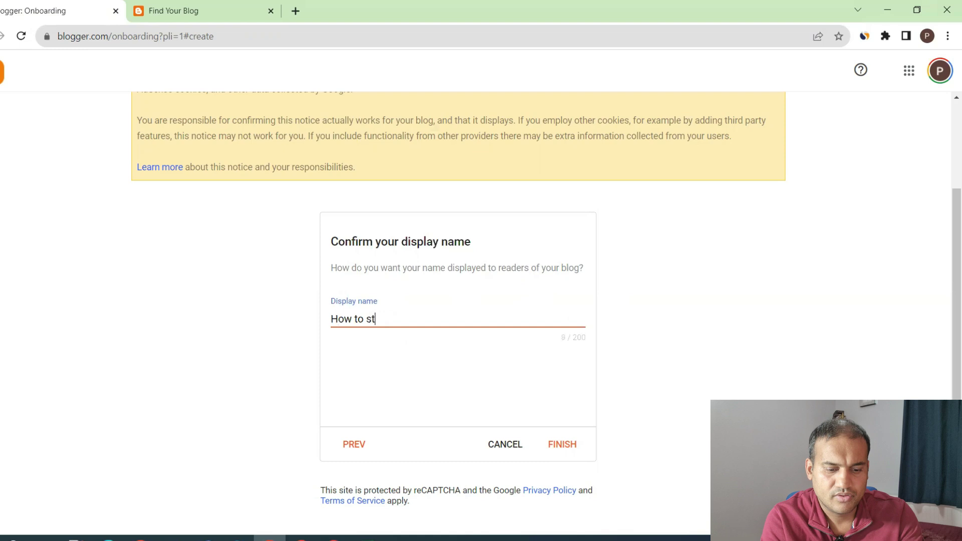
pyautogui.write('art youe first blog')
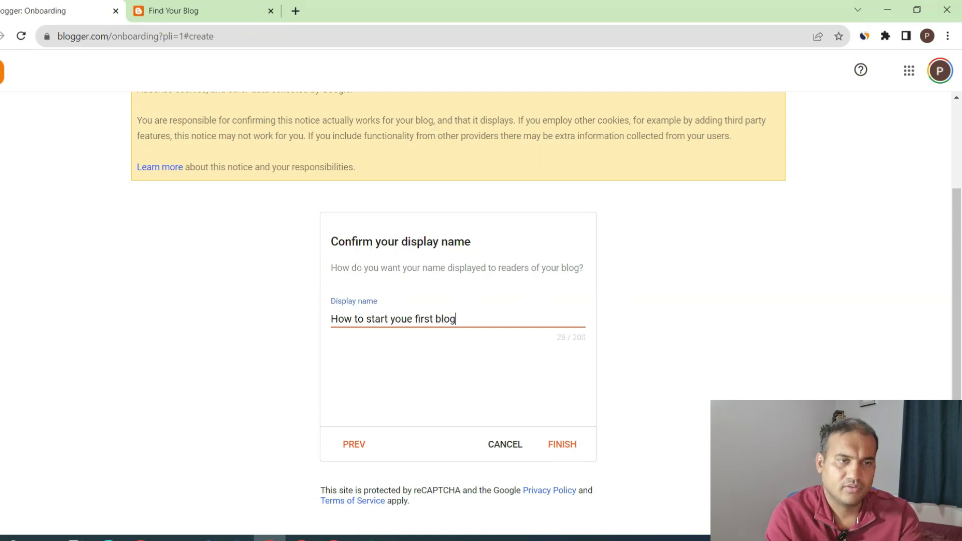
pyautogui.write(' free')
pyautogui.press('BackSpace')
pyautogui.press('BackSpace')
pyautogui.press('BackSpace')
pyautogui.press('BackSpace')
pyautogui.press('BackSpace')
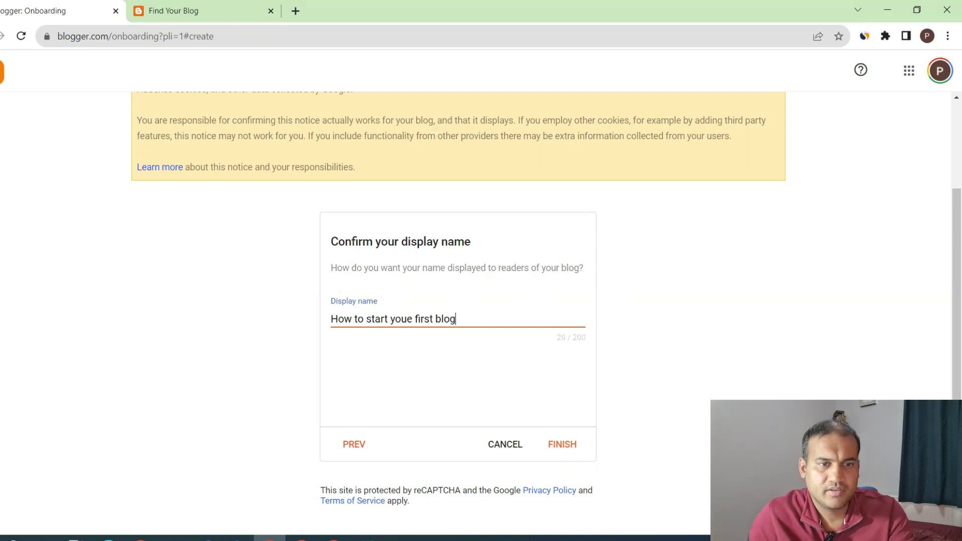
pyautogui.click(564, 445)
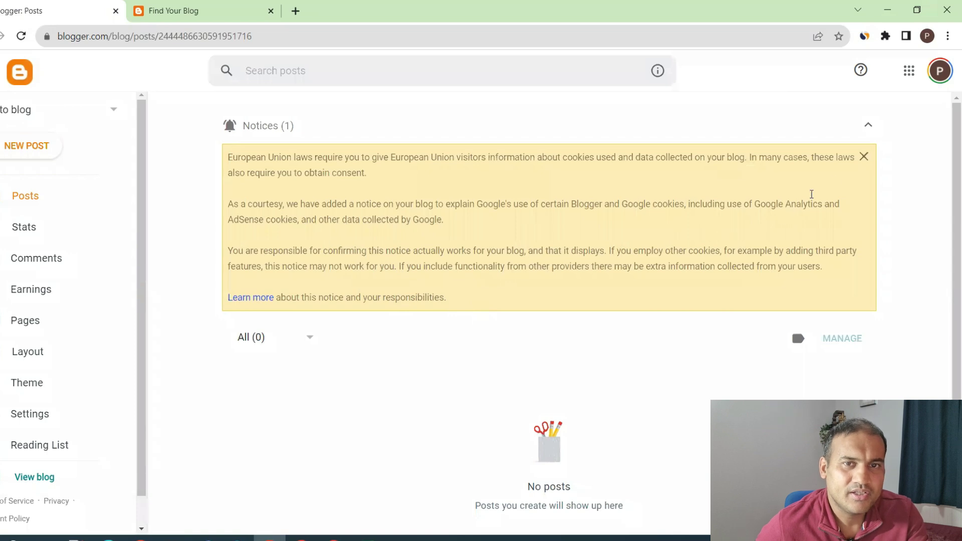
# Step: Dismiss the EU notice, open the live blog in a new tab, and dismiss its cookie banner
pyautogui.click(864, 159)
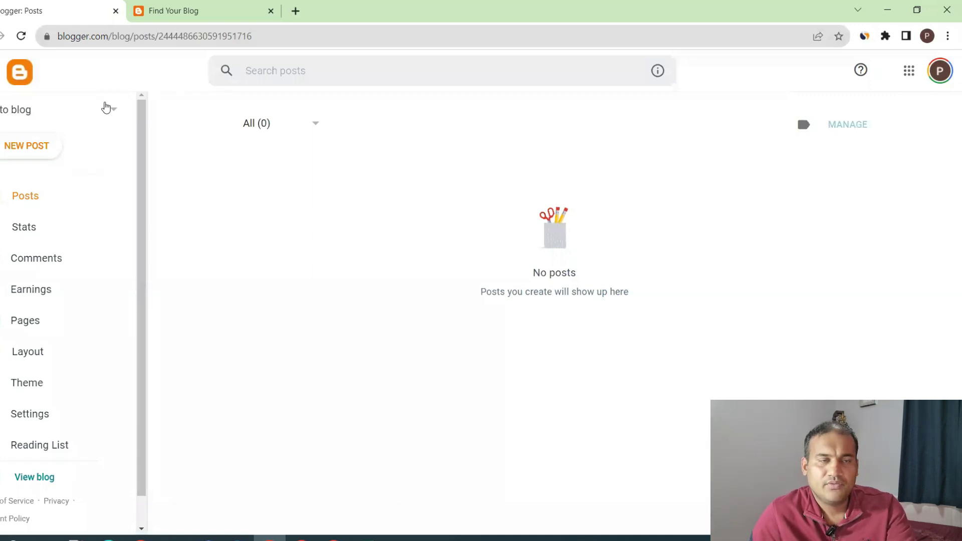
pyautogui.click(31, 478)
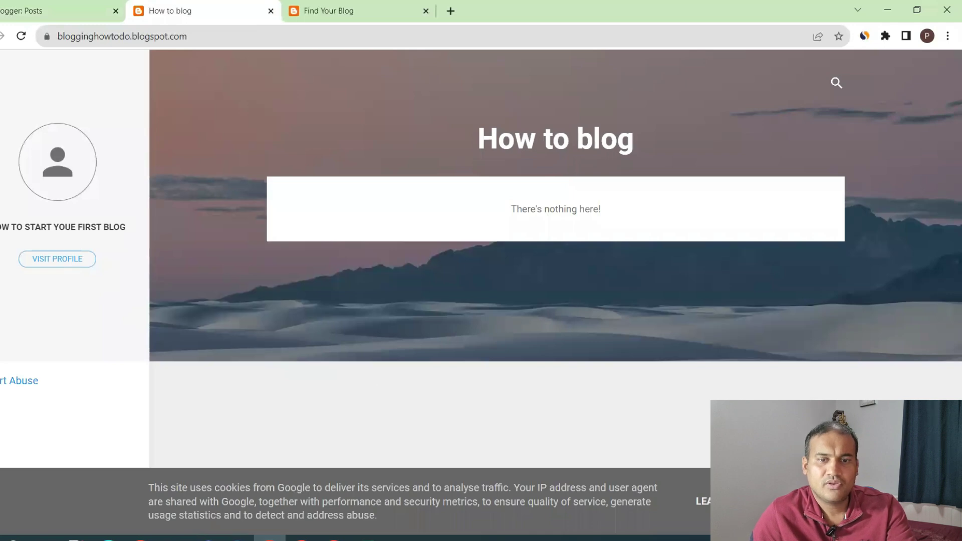
pyautogui.click(62, 15)
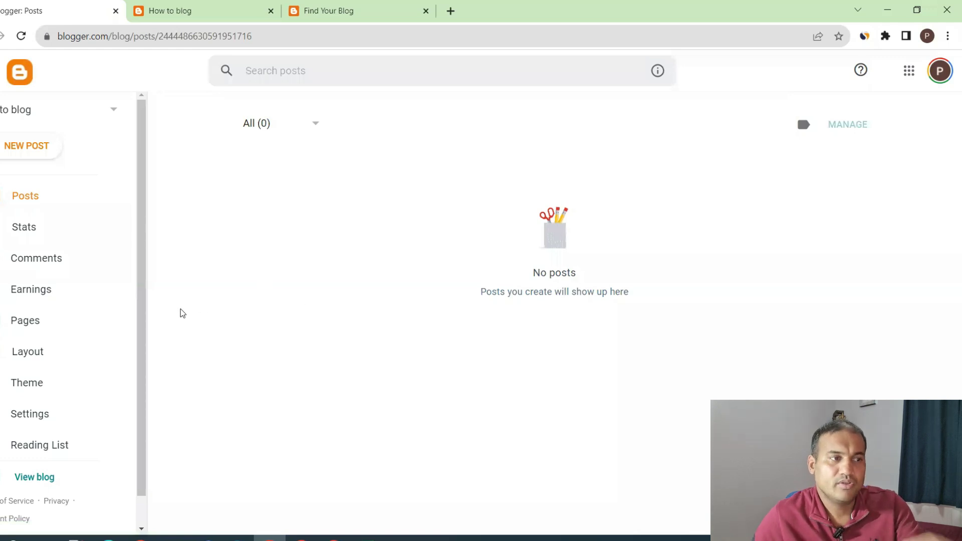
# Step: Create a new post titled 'How to start a new blog' and place the caret in its body
pyautogui.click(43, 149)
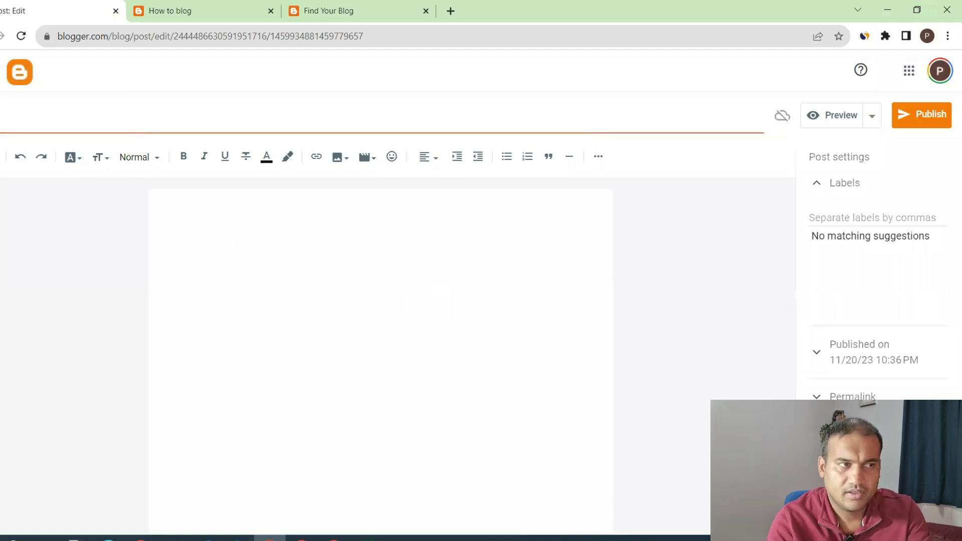
pyautogui.write('o start ')
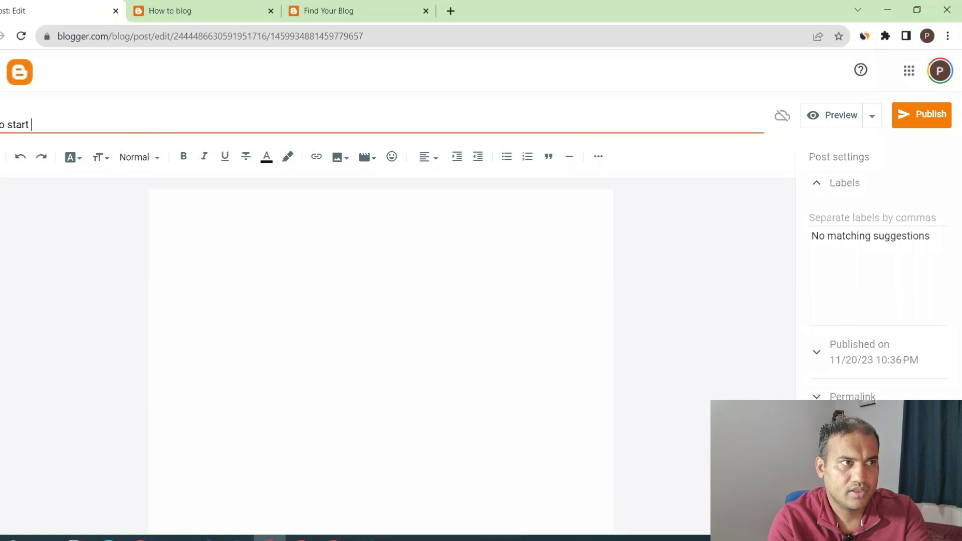
pyautogui.write('a new blog')
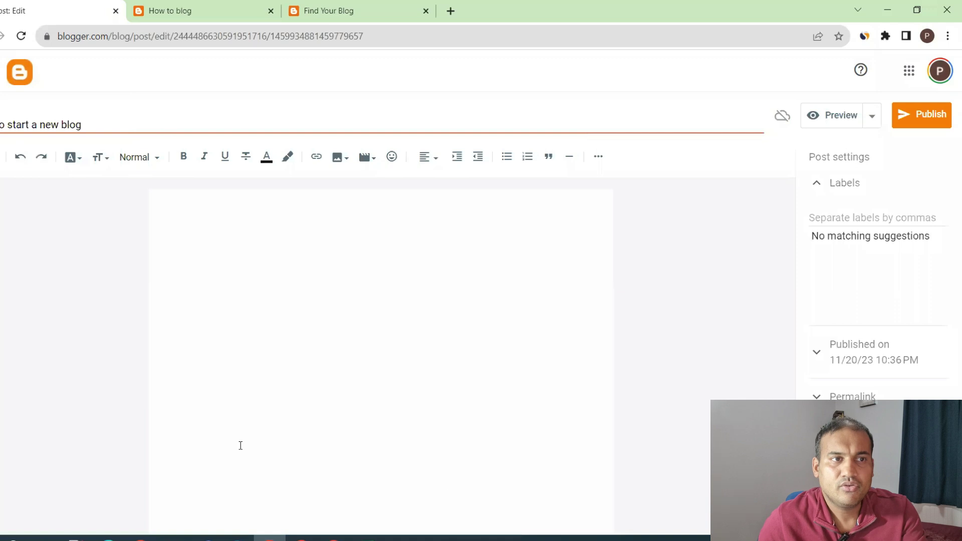
pyautogui.click(281, 239)
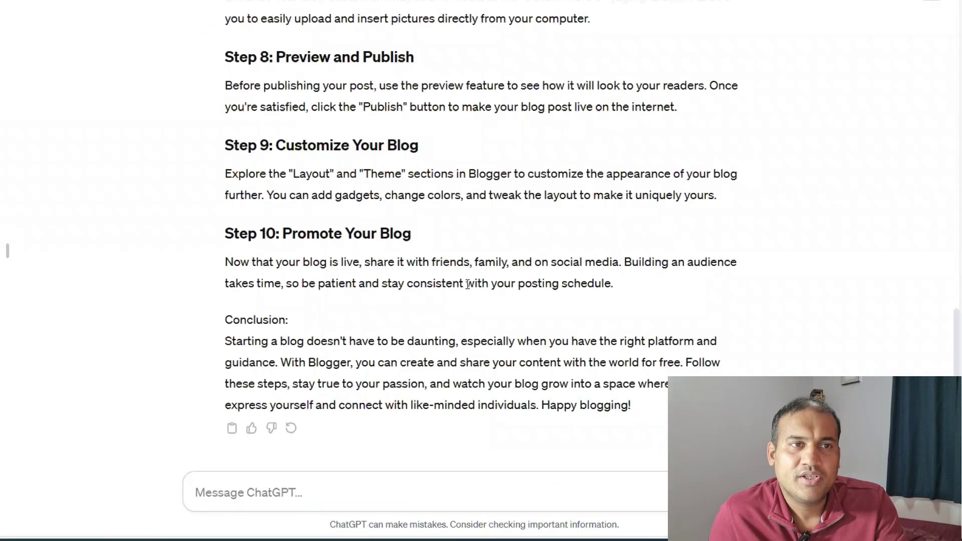
# Step: Copy ChatGPT's article title into the Blogger post title, ending 'for Free with Blogger'
pyautogui.scroll(12, 468, 285)
pyautogui.scroll(8, 466, 282)
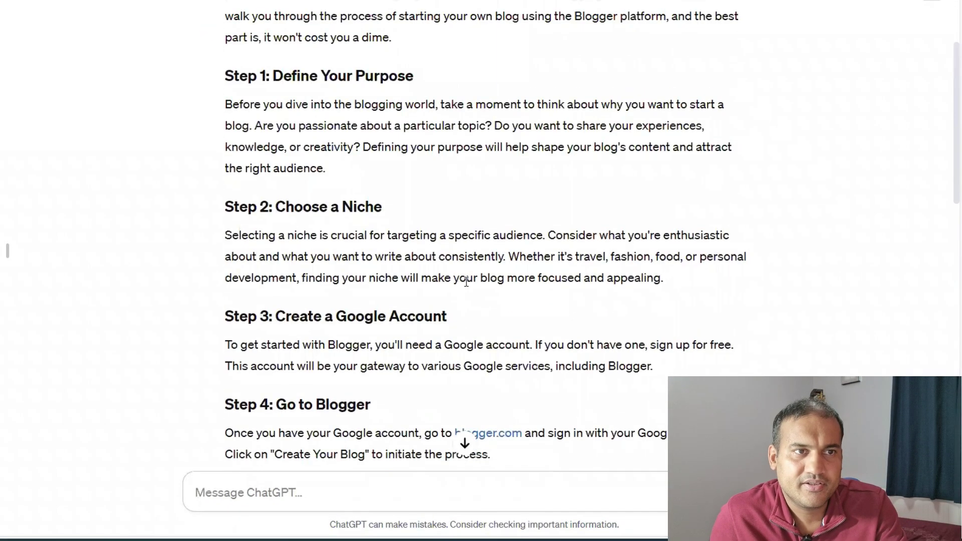
pyautogui.moveTo(565, 147); pyautogui.dragTo(253, 147)
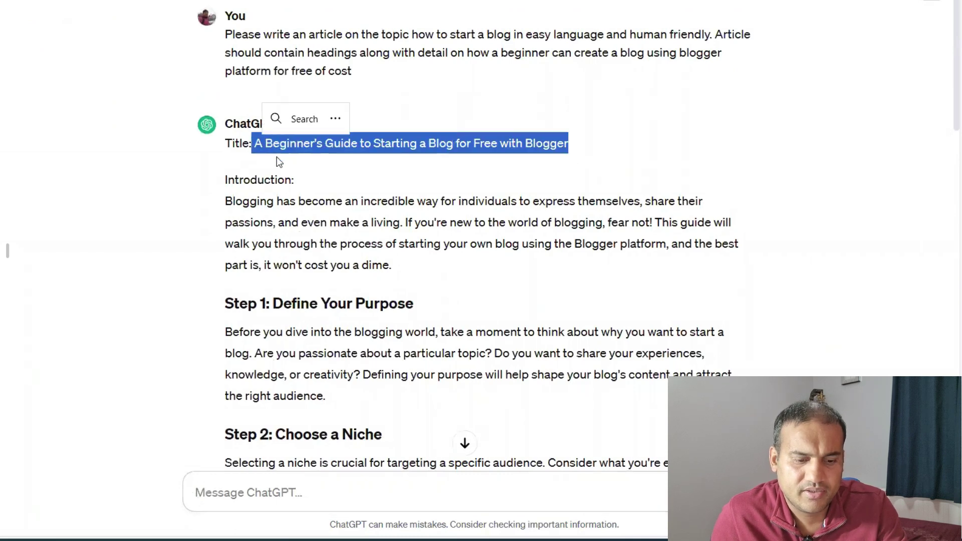
pyautogui.hotkey('ctrl', 'c')
pyautogui.hotkey('ctrl', 'Tab')
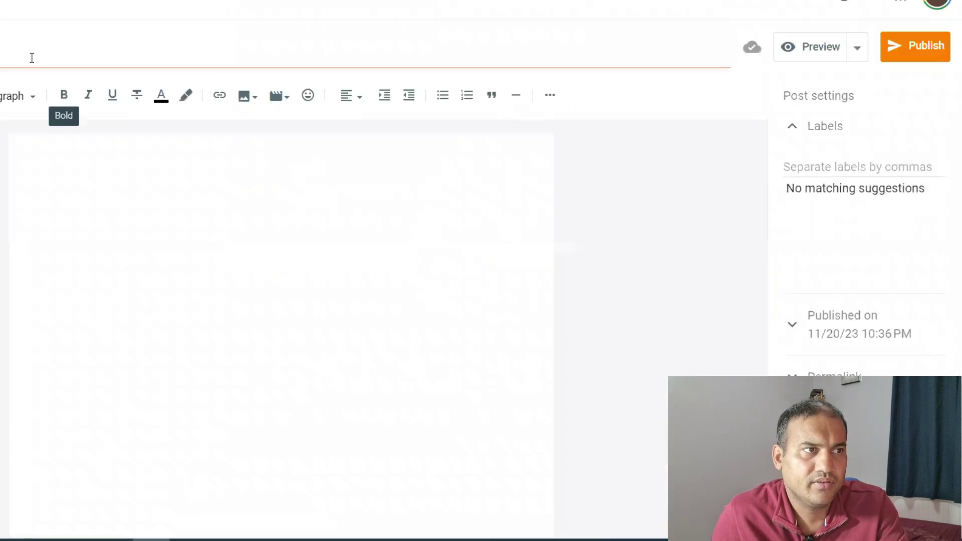
pyautogui.click(30, 58)
pyautogui.hotkey('ctrl', 'v')
pyautogui.click(288, 239)
# Step: Paste ChatGPT's article, Introduction through Conclusion, into the post body
pyautogui.hotkey('ctrl', 'Tab')
pyautogui.moveTo(229, 178); pyautogui.dragTo(654, 396)
pyautogui.scroll(-5, 421, 391)
pyautogui.scroll(-15, 408, 371)
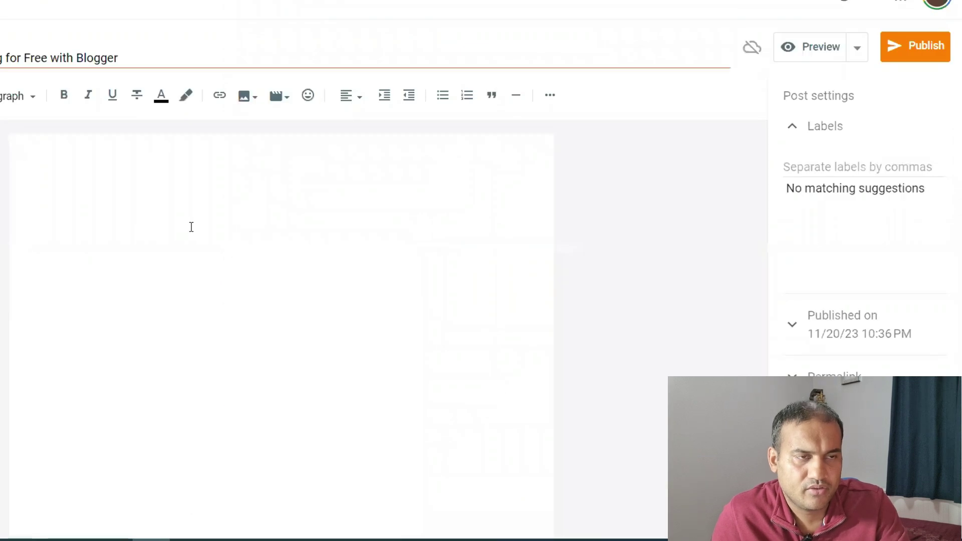
pyautogui.click(191, 227)
pyautogui.hotkey('ctrl', 'v')
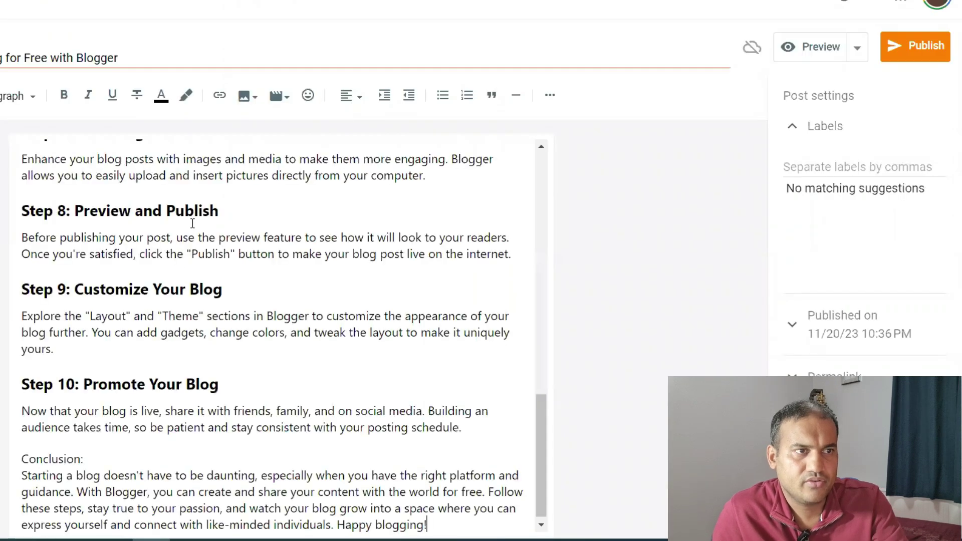
pyautogui.scroll(15, 334, 288)
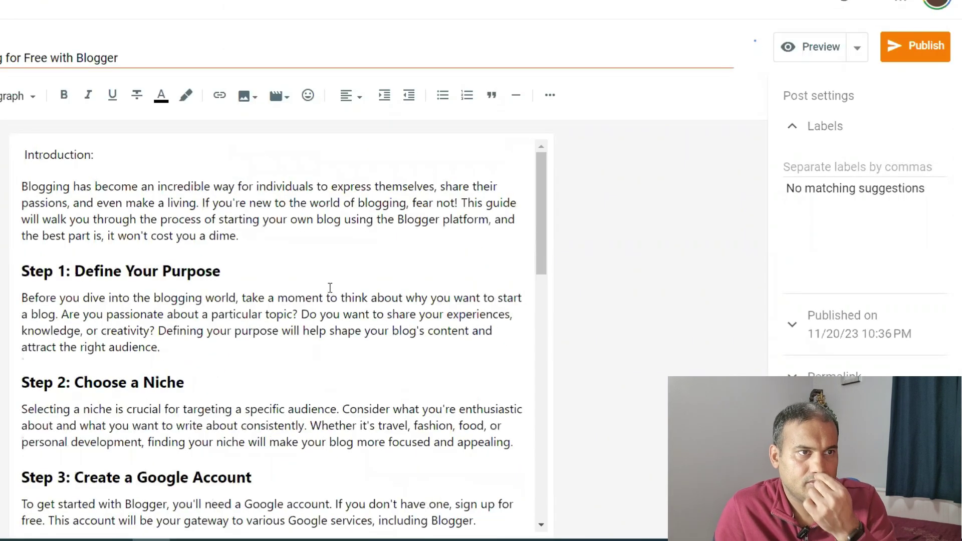
# Step: Delete the 'Introduction:' label at the top of the body and review the pasted article
pyautogui.click(129, 271)
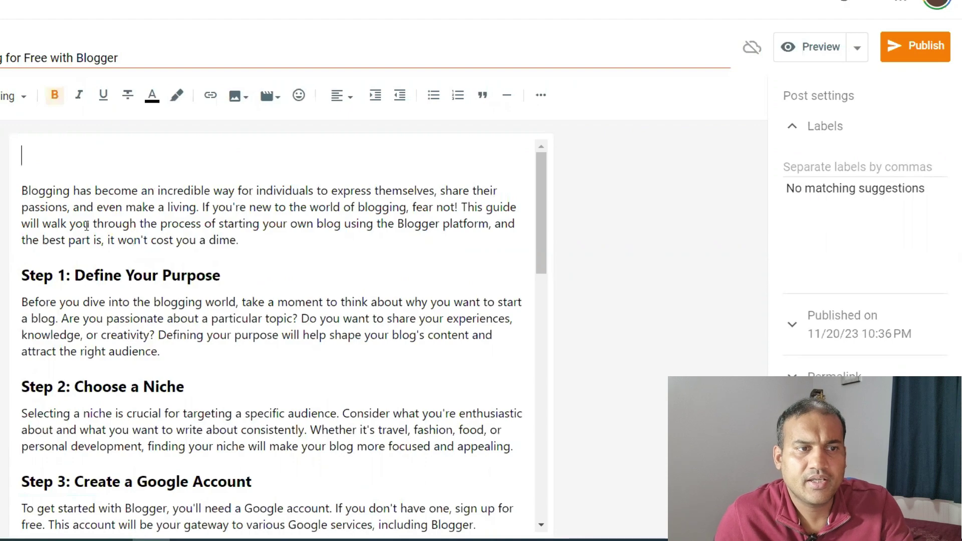
pyautogui.scroll(-5, 246, 233)
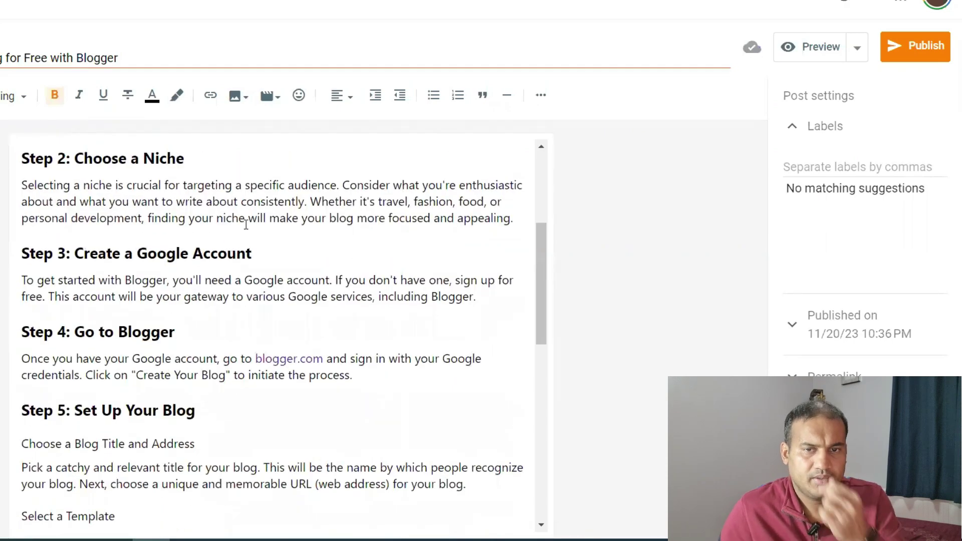
pyautogui.scroll(-10, 247, 224)
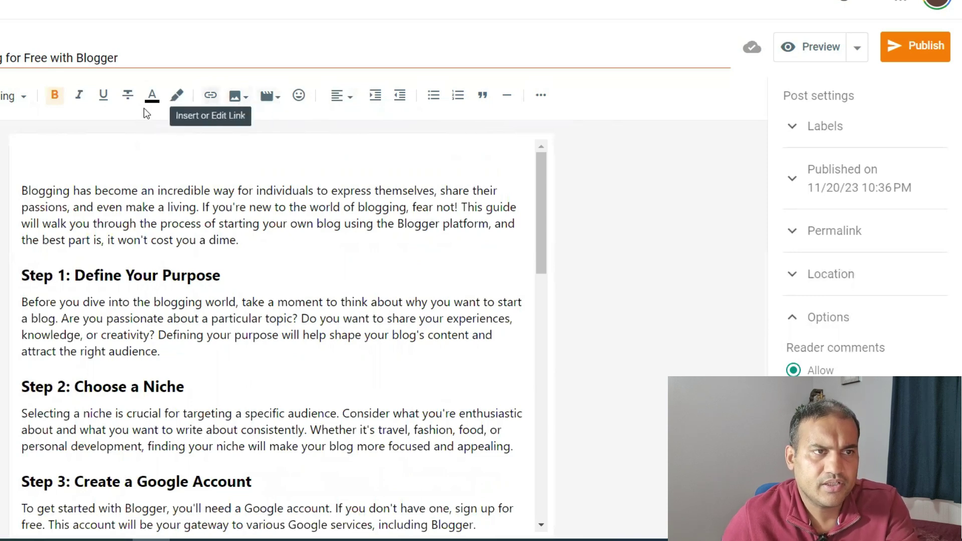
# Step: Expand the post's Permalink settings after briefly checking Labels and the live blog tabs
pyautogui.click(799, 129)
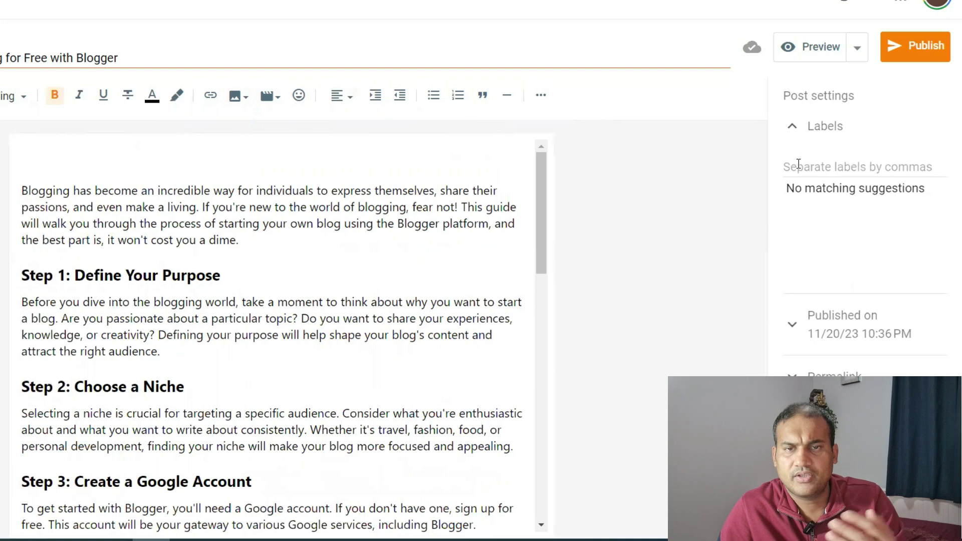
pyautogui.click(791, 129)
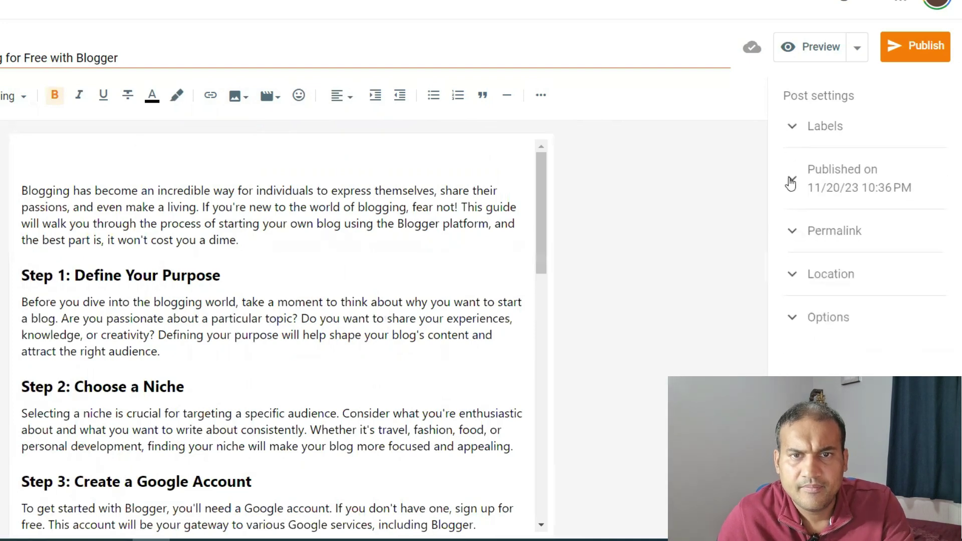
pyautogui.click(792, 231)
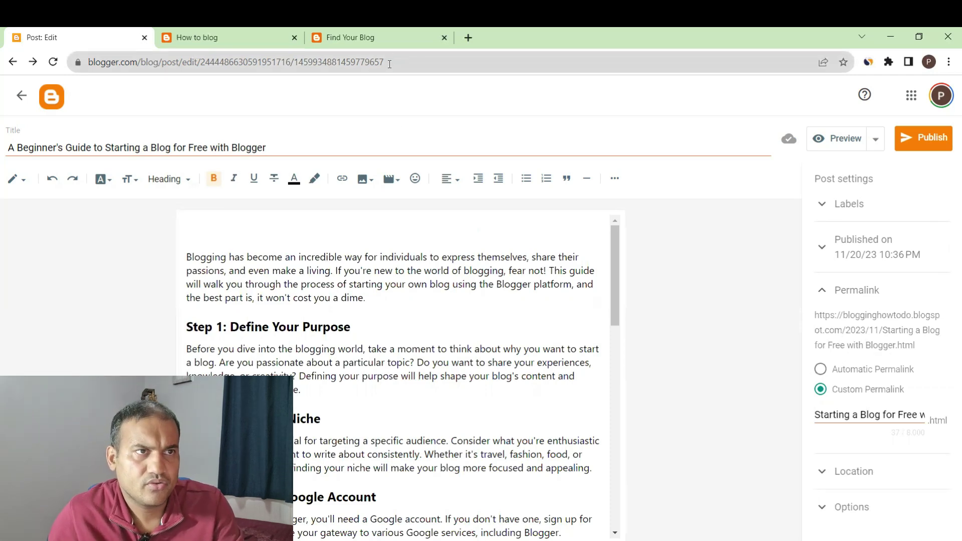
pyautogui.click(224, 37)
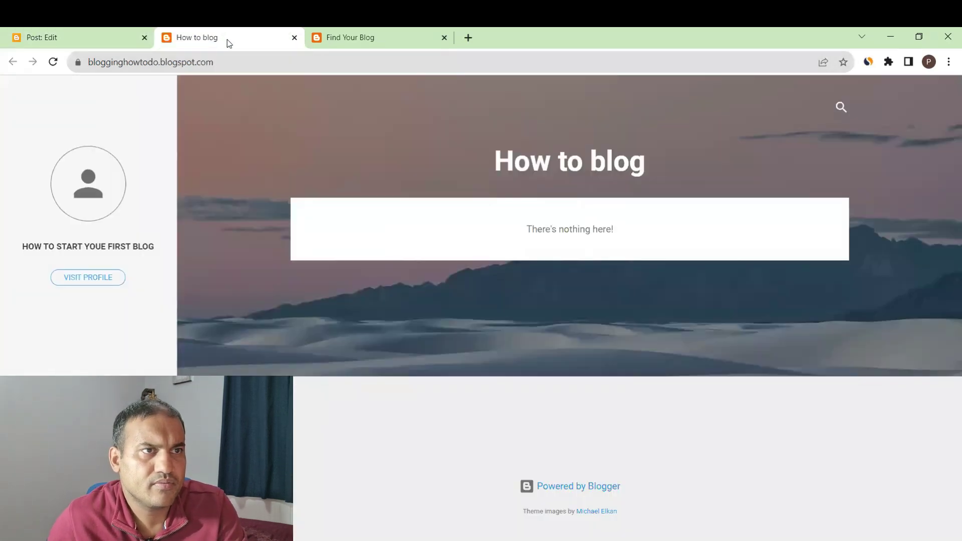
pyautogui.click(396, 38)
pyautogui.click(108, 37)
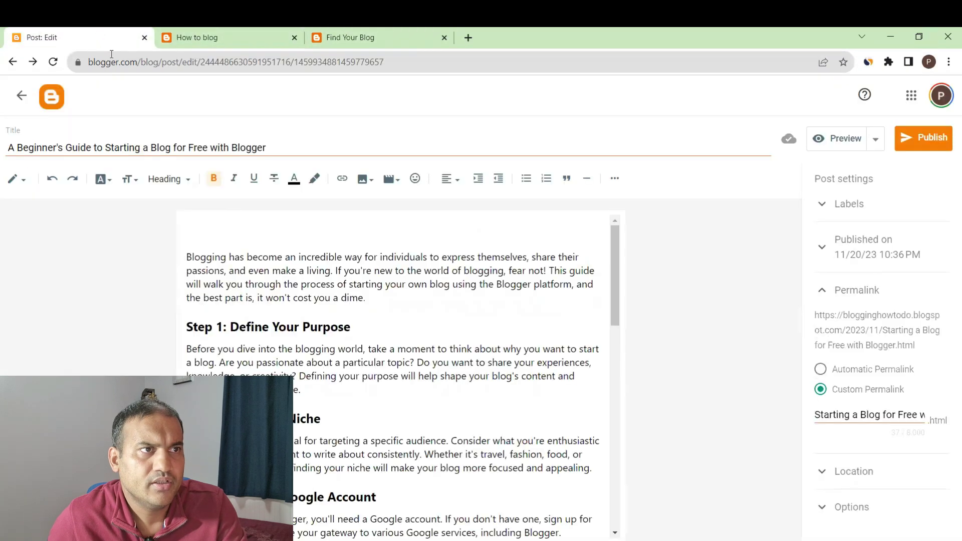
pyautogui.moveTo(89, 63); pyautogui.dragTo(279, 62)
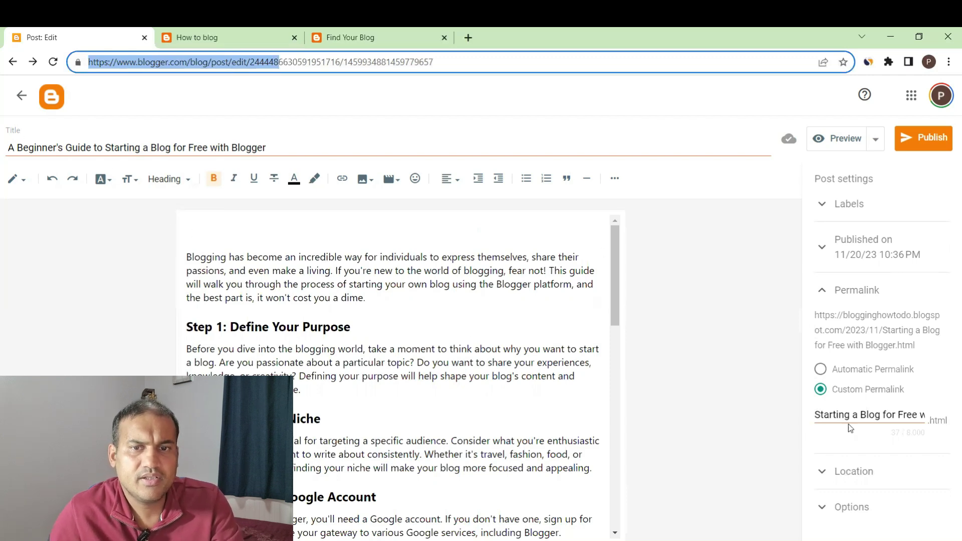
# Step: Switch to a custom permalink and edit the slug to 'Start new Blog Free Blogger'
pyautogui.click(830, 375)
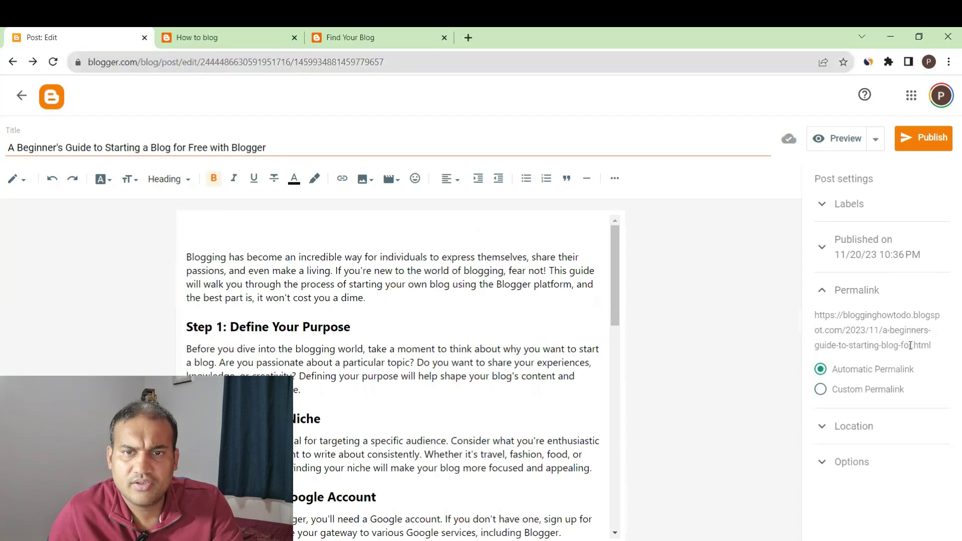
pyautogui.moveTo(913, 344); pyautogui.dragTo(883, 330)
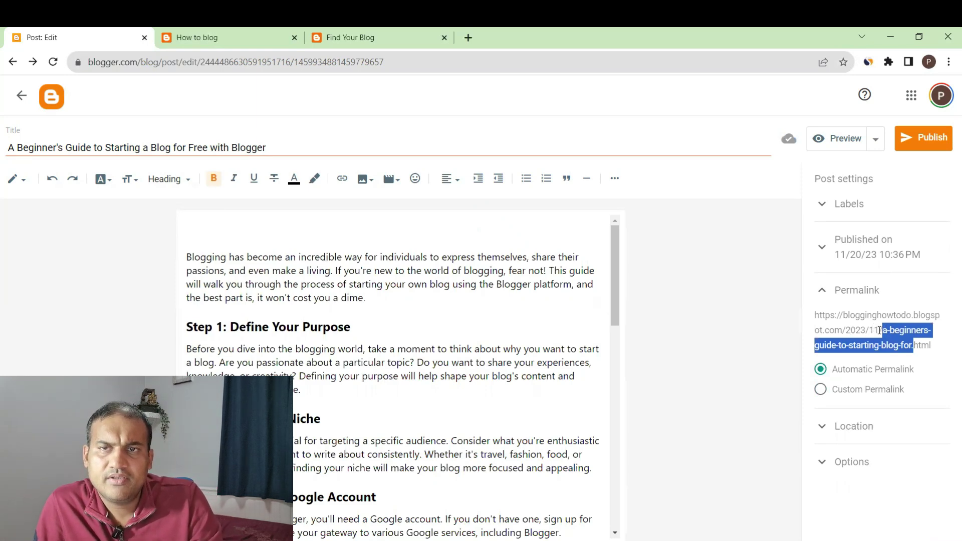
pyautogui.click(820, 390)
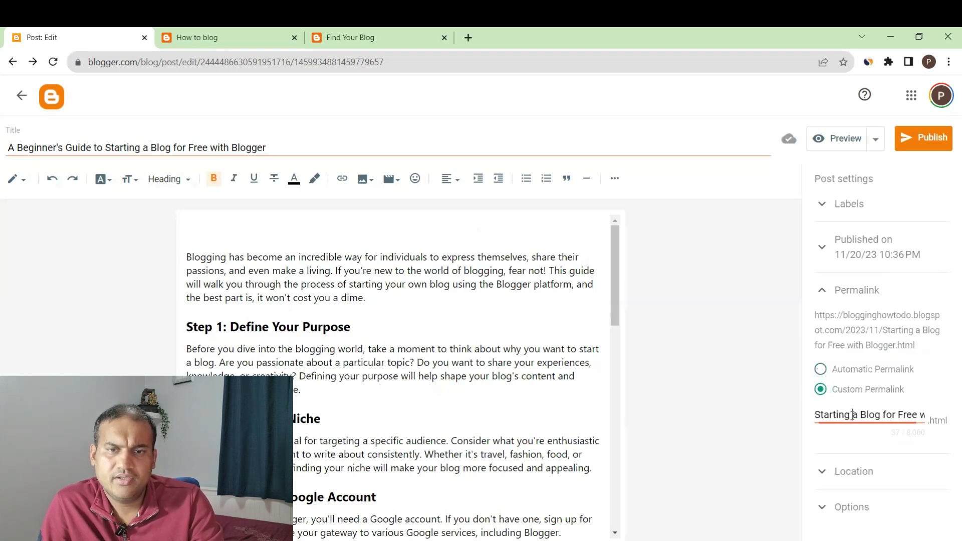
pyautogui.press('BackSpace')
pyautogui.press('BackSpace')
pyautogui.press('BackSpace')
pyautogui.press('BackSpace')
pyautogui.press('BackSpace')
pyautogui.write('new')
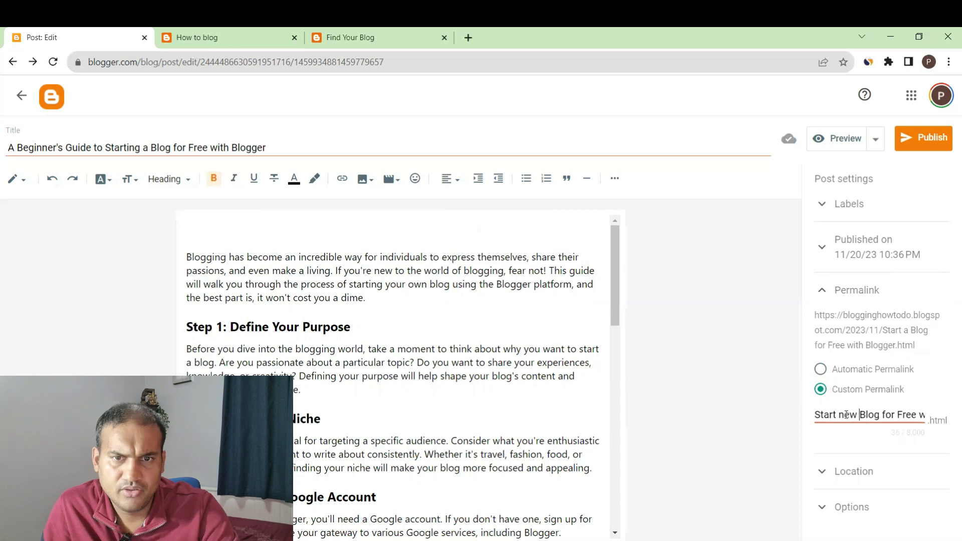
pyautogui.doubleClick(888, 415)
pyautogui.press('BackSpace')
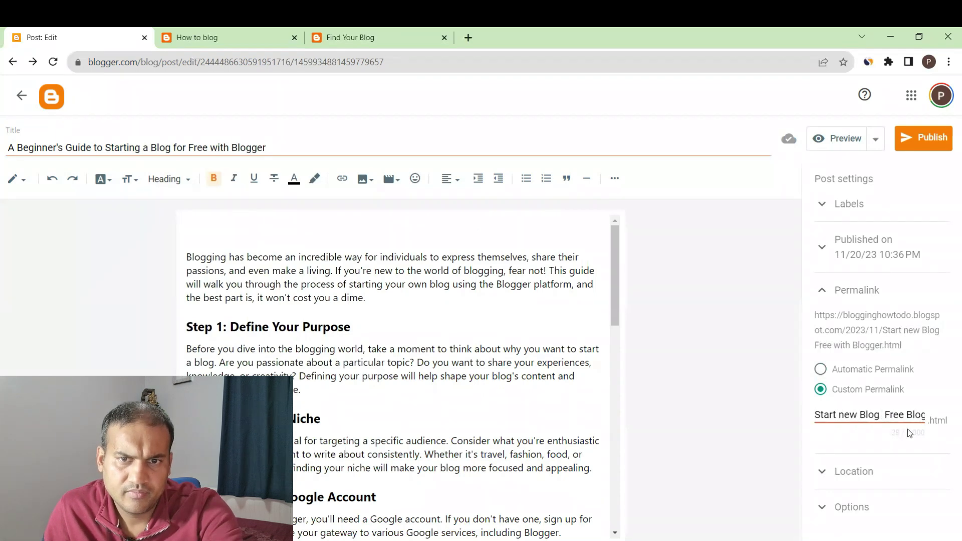
pyautogui.press('BackSpace')
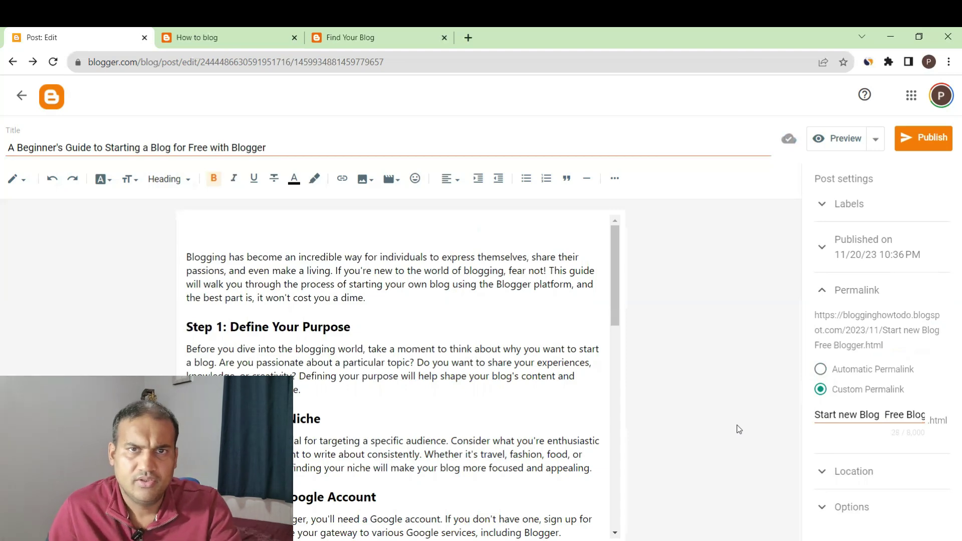
# Step: Preview the post in a new tab, scroll to its Conclusion, then return to the editor
pyautogui.click(841, 139)
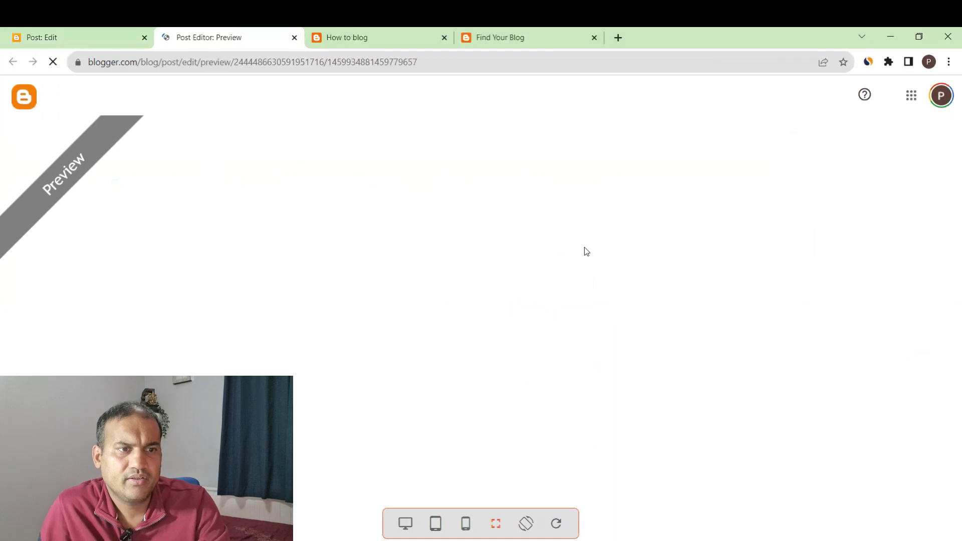
pyautogui.scroll(-15, 587, 244)
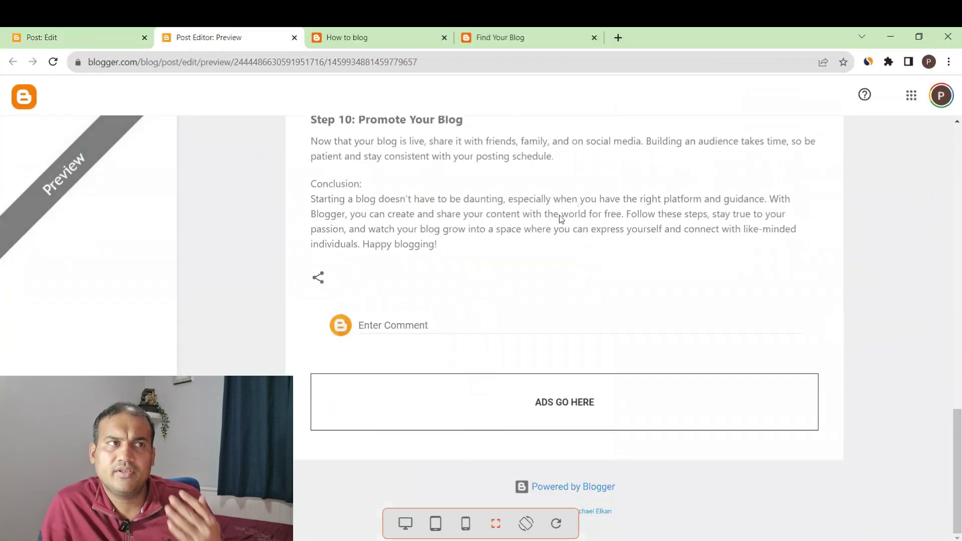
pyautogui.click(69, 32)
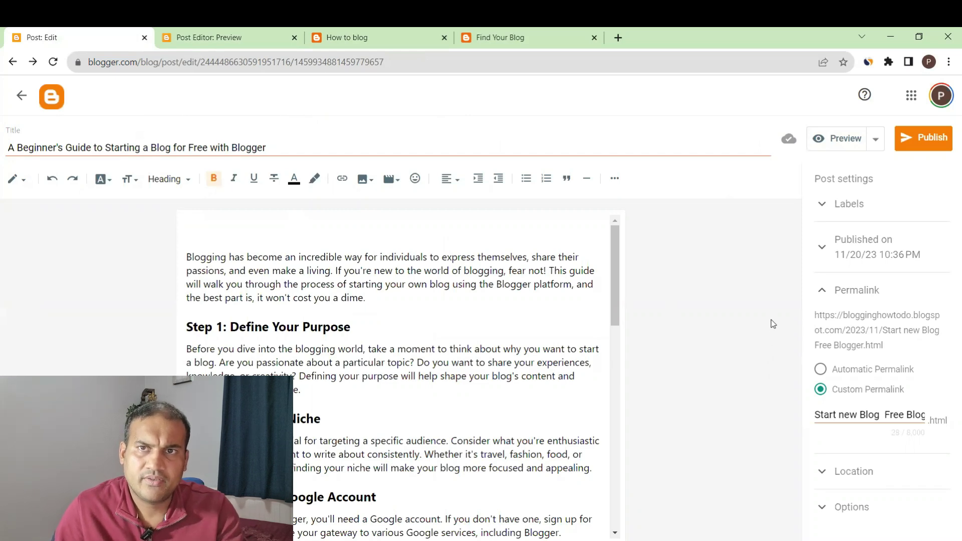
# Step: Publish the beginner's guide post and confirm it shows on the live blog's home page
pyautogui.click(913, 147)
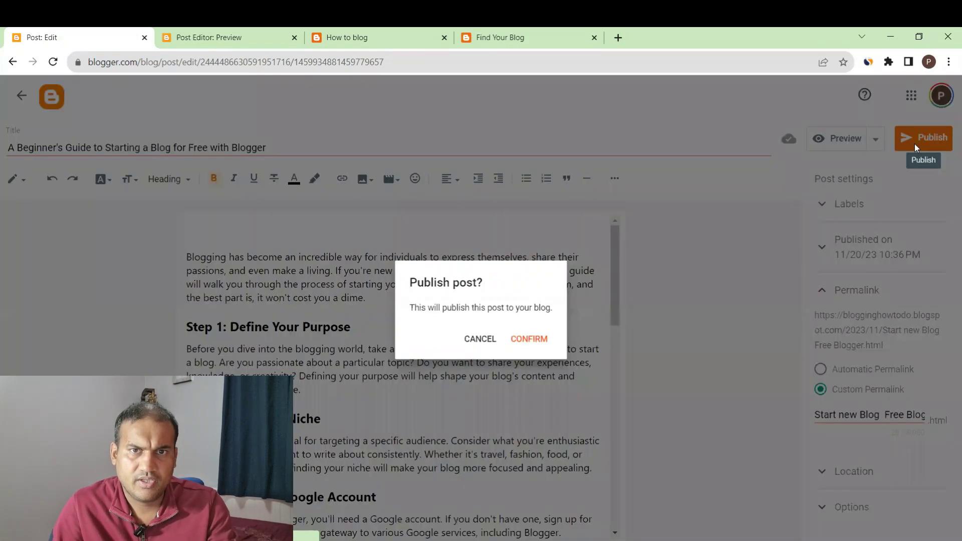
pyautogui.click(527, 338)
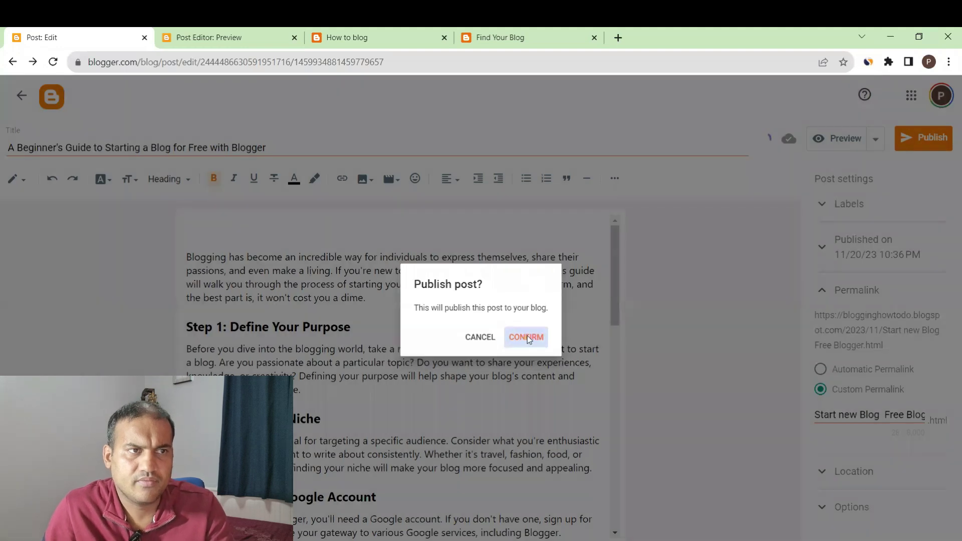
pyautogui.hotkey('ctrl', '3')
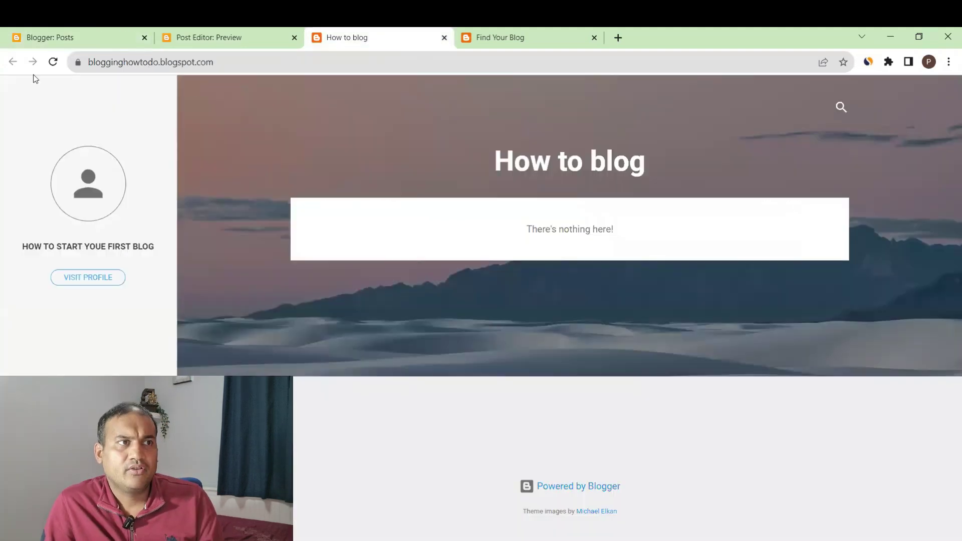
pyautogui.click(54, 64)
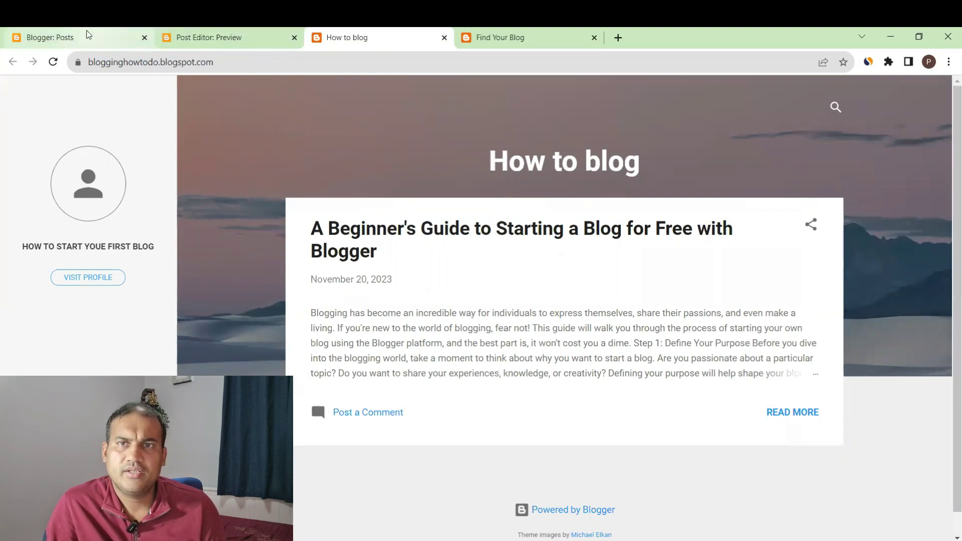
pyautogui.click(190, 34)
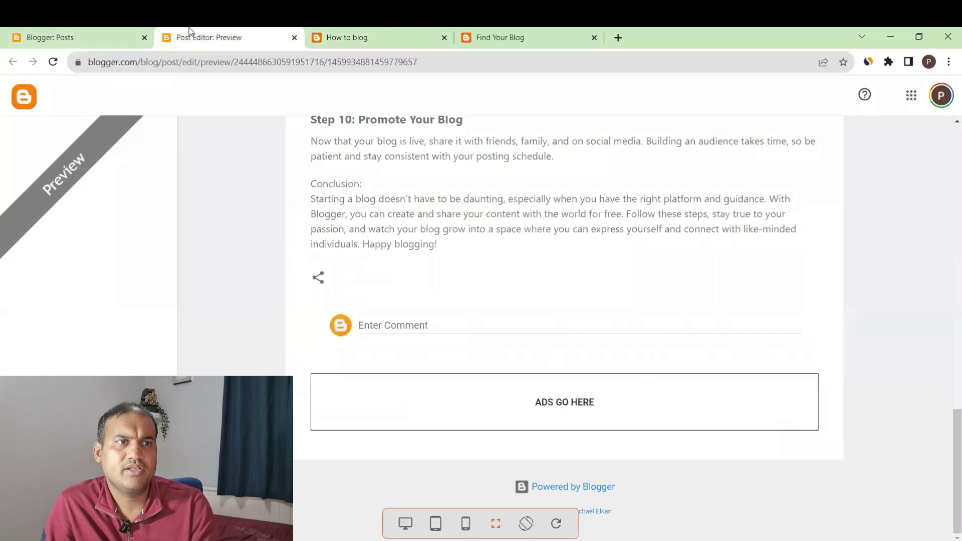
pyautogui.click(56, 32)
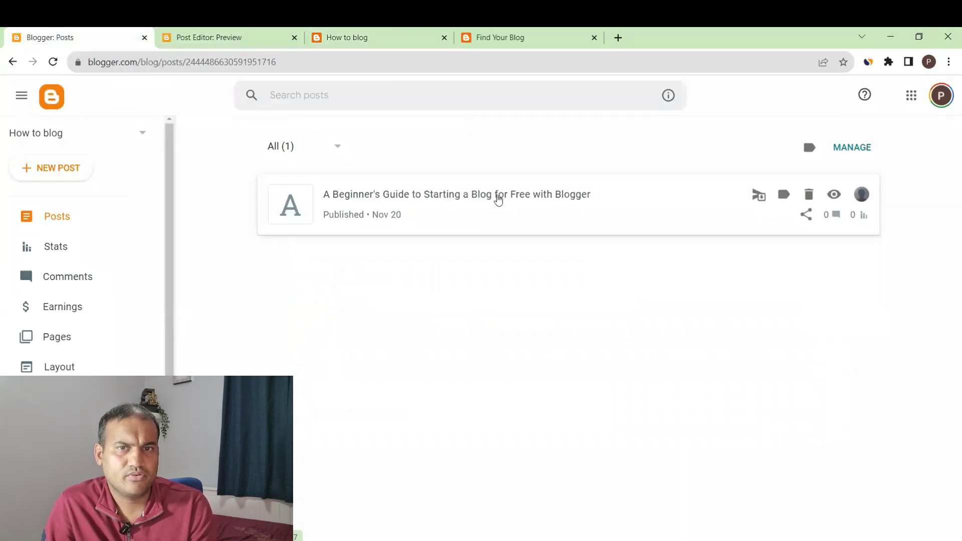
# Step: Open canva.com in a new browser tab
pyautogui.click(625, 212)
pyautogui.hotkey('ctrl', 't')
pyautogui.write('canva')
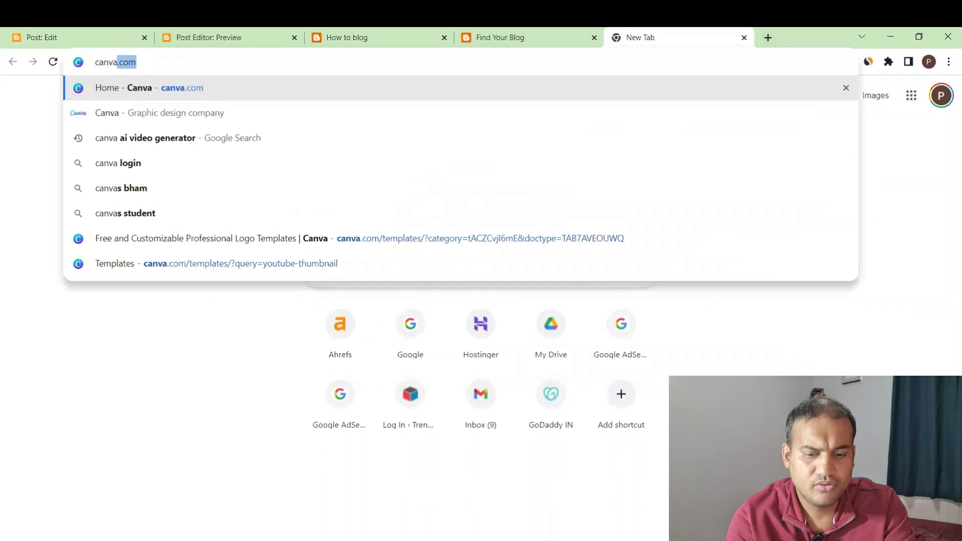
pyautogui.press('Return')
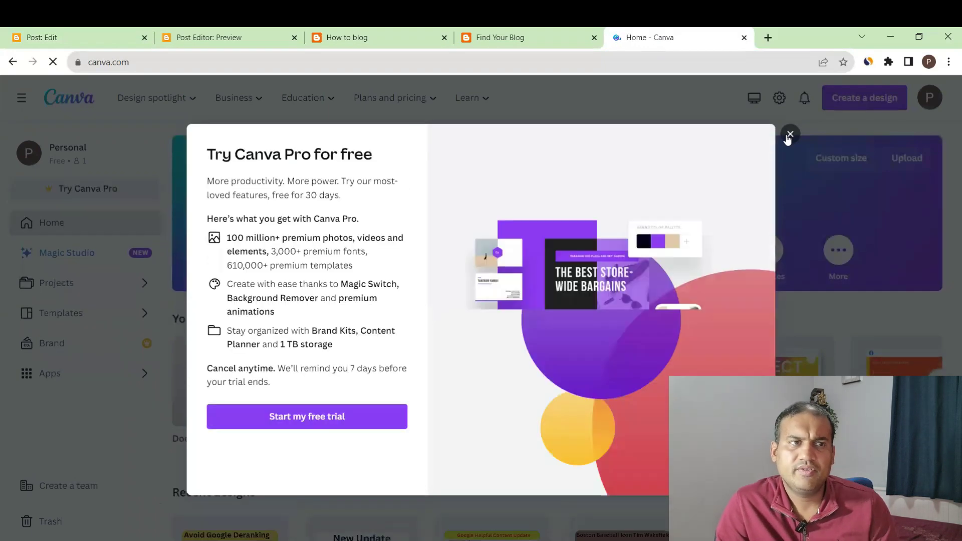
# Step: Search 'youtube thumb' and start a design from the Yellow & Black Earn Money YouTube Thumbnail template
pyautogui.click(790, 135)
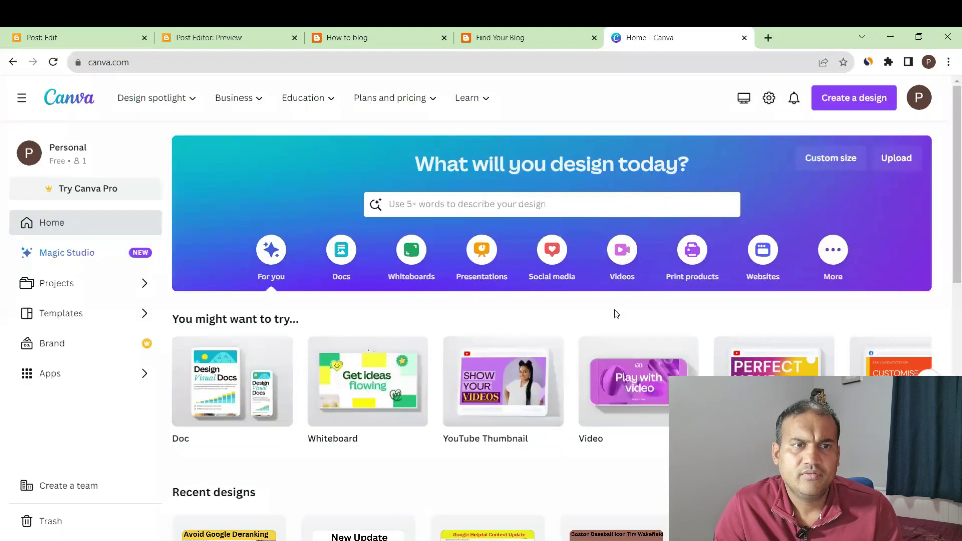
pyautogui.click(499, 208)
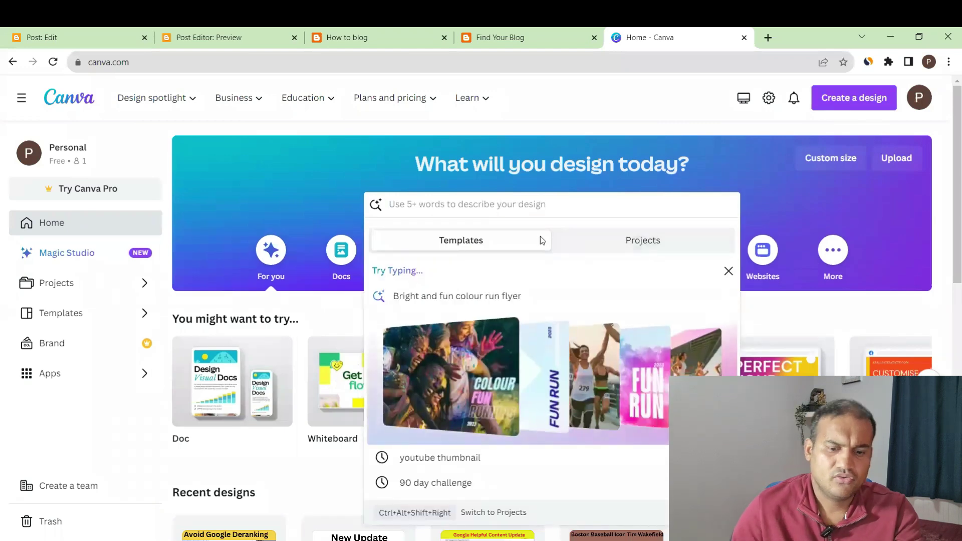
pyautogui.write('you')
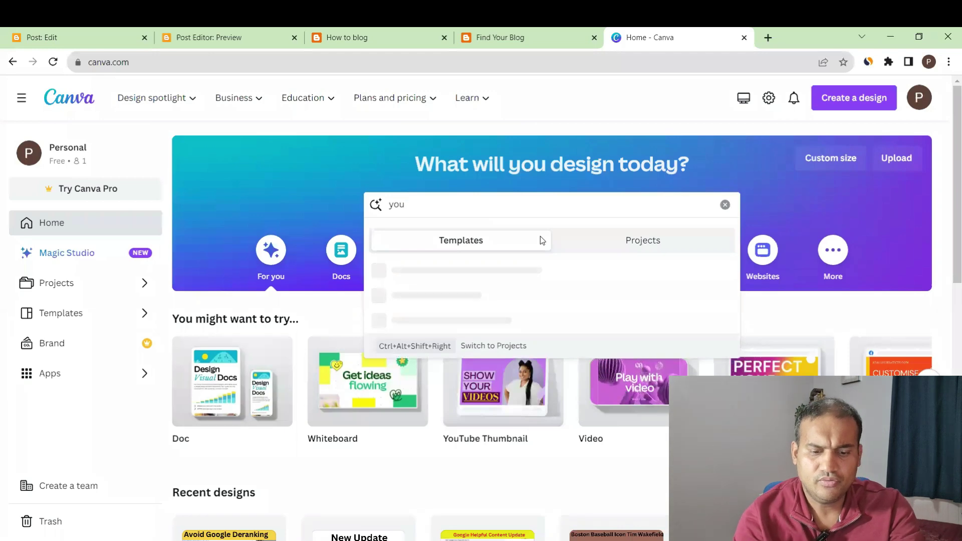
pyautogui.write('tube ')
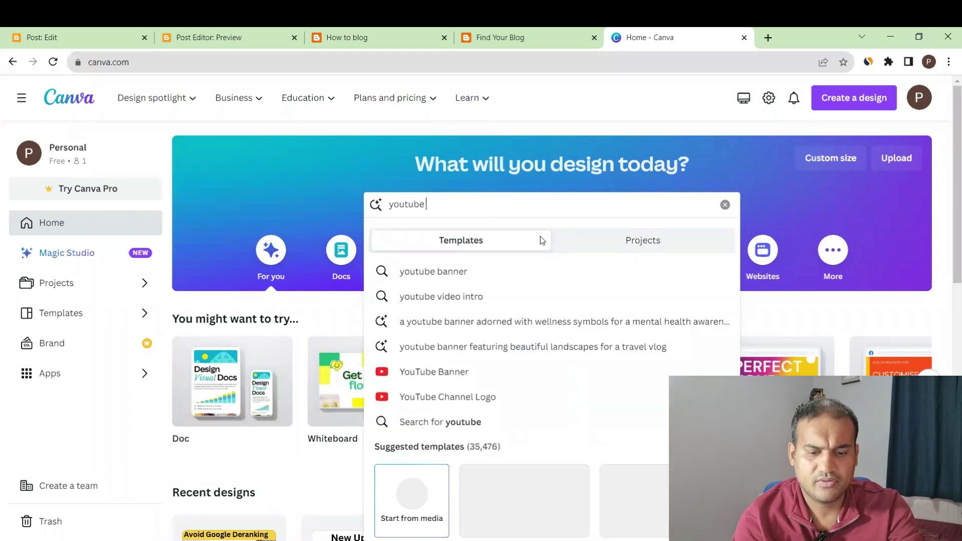
pyautogui.write('thumb')
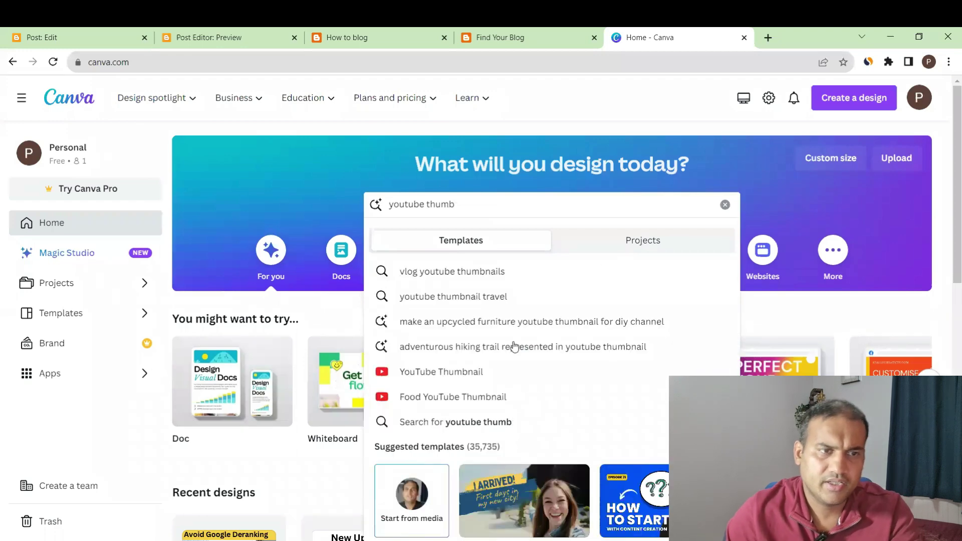
pyautogui.click(460, 372)
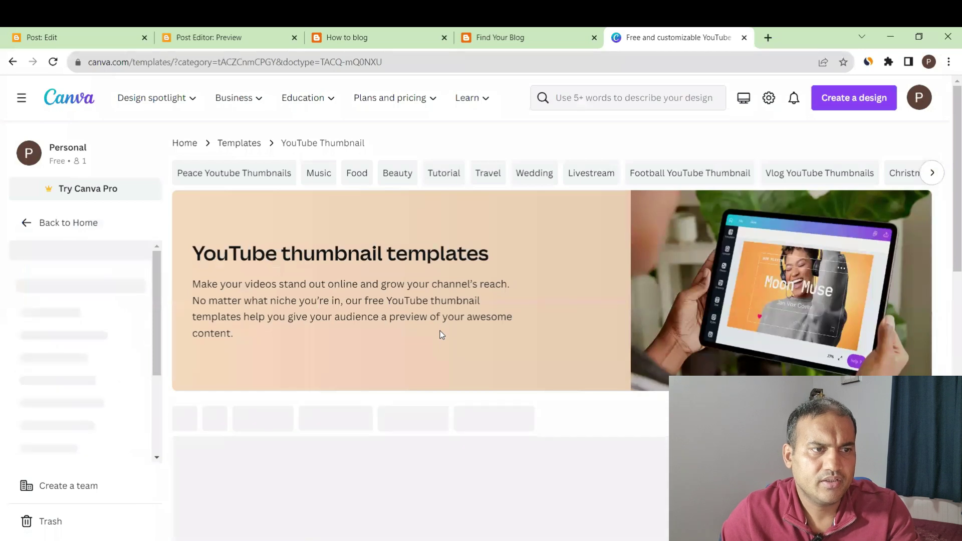
pyautogui.scroll(-5, 440, 334)
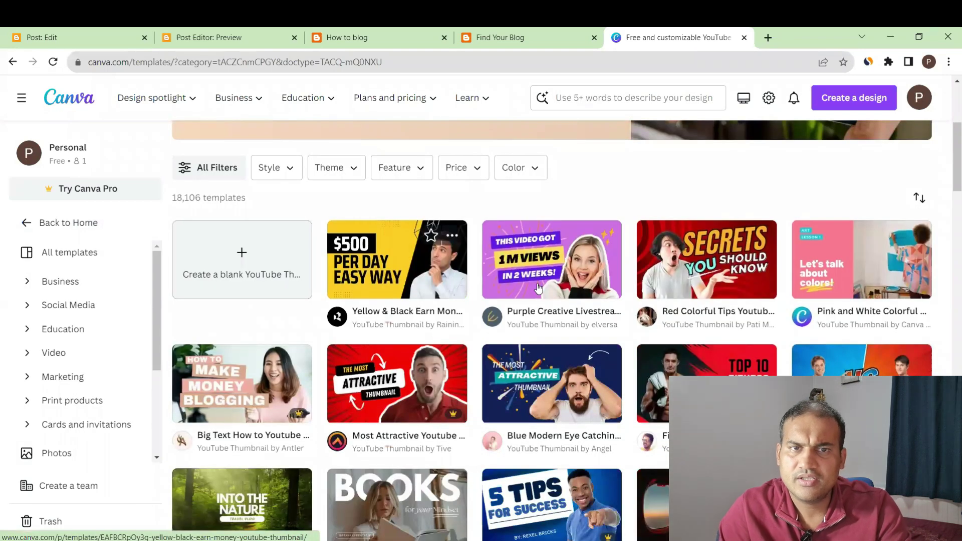
pyautogui.click(413, 266)
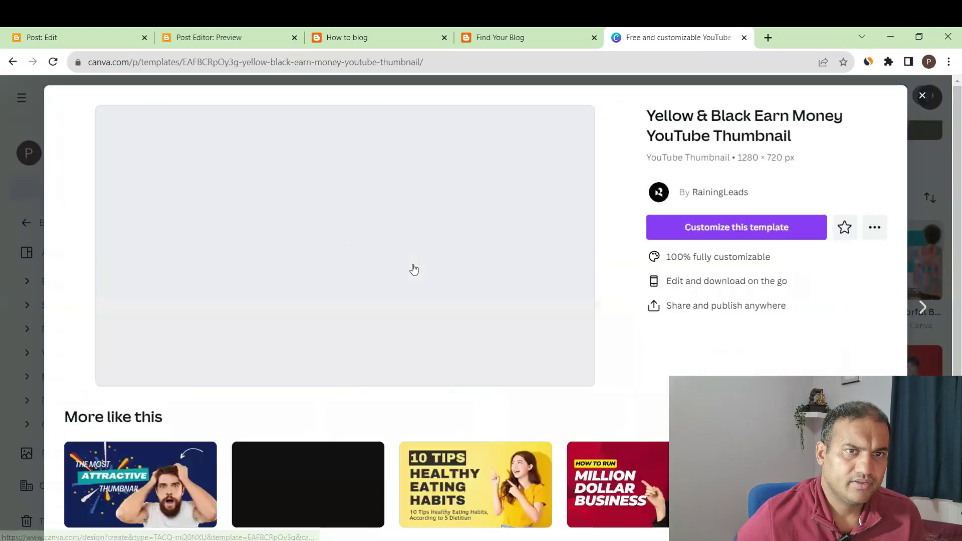
pyautogui.click(745, 237)
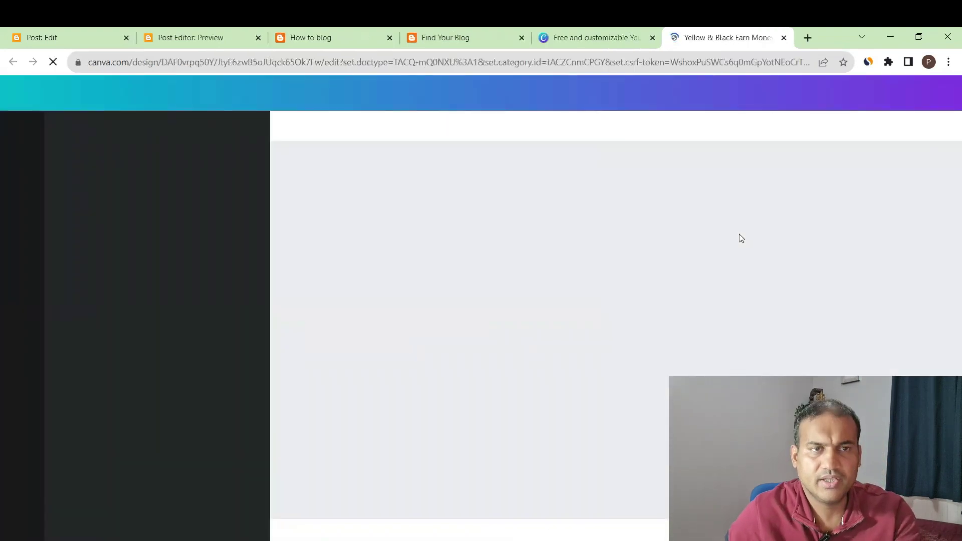
pyautogui.click(189, 33)
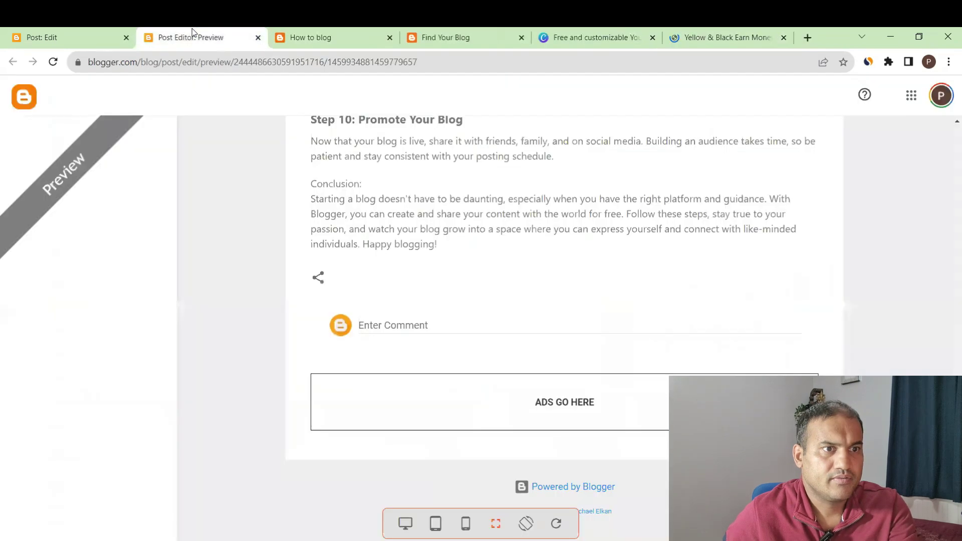
# Step: Copy the Blogger post title and paste it over the PER DAY EASY WAY headline
pyautogui.click(74, 33)
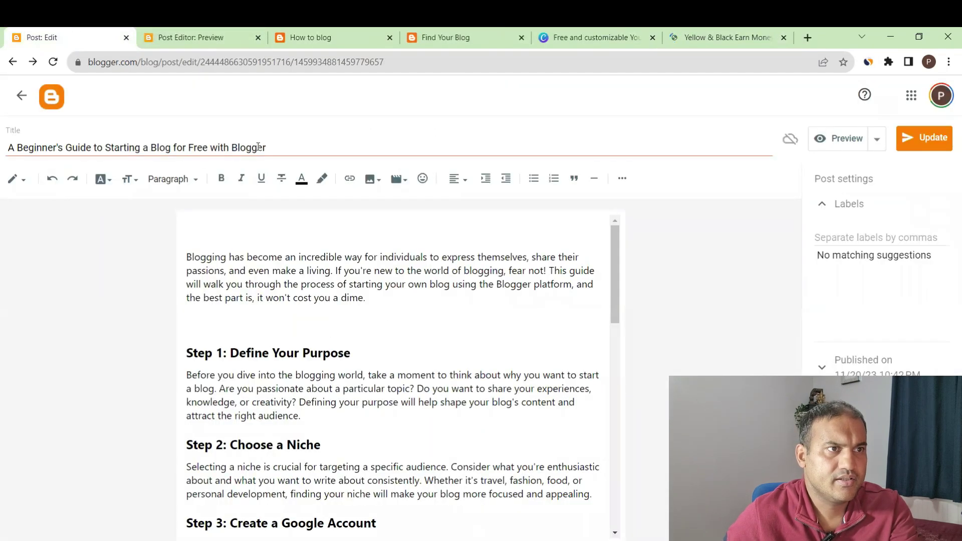
pyautogui.moveTo(269, 145); pyautogui.dragTo(1, 153)
pyautogui.hotkey('ctrl', 'c')
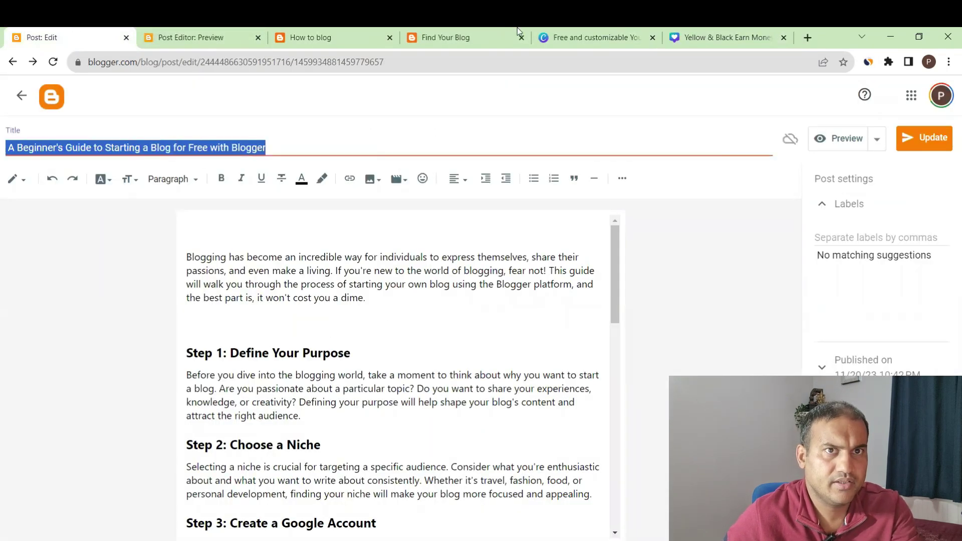
pyautogui.click(691, 37)
pyautogui.click(557, 313)
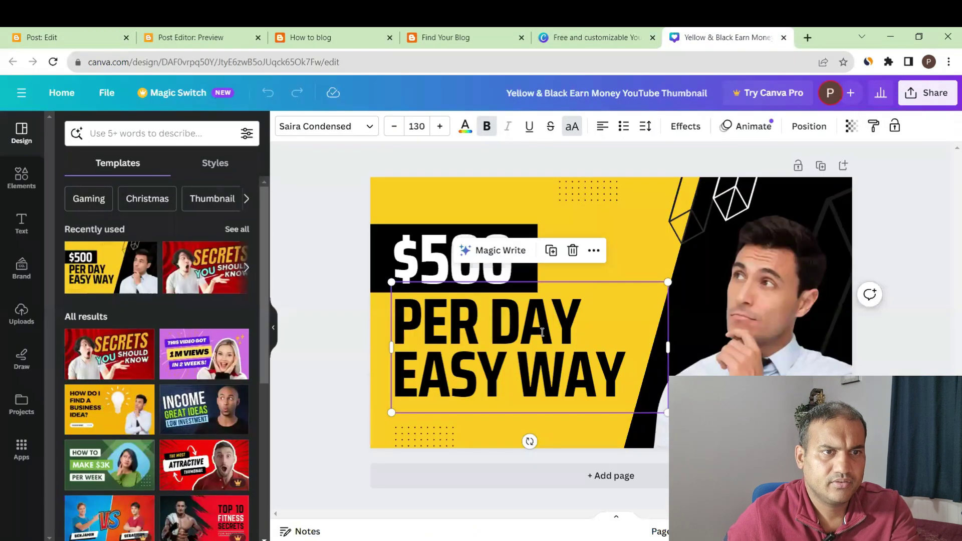
pyautogui.click(542, 332)
pyautogui.write("A BEGINNER'S GUIDE TO STARTING A BLOG FOR FREE WITH BLOGGER")
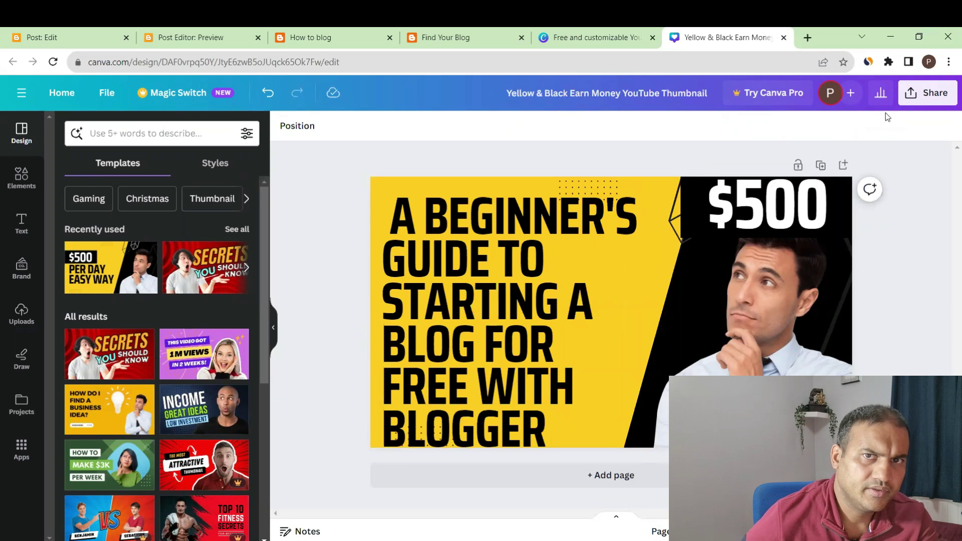
# Step: Download the thumbnail design as a PNG
pyautogui.click(917, 96)
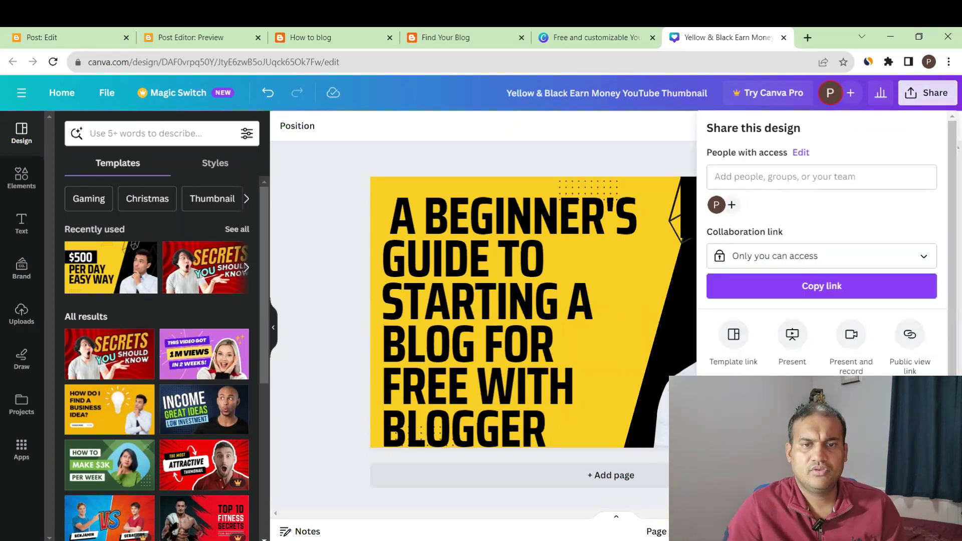
pyautogui.click(734, 396)
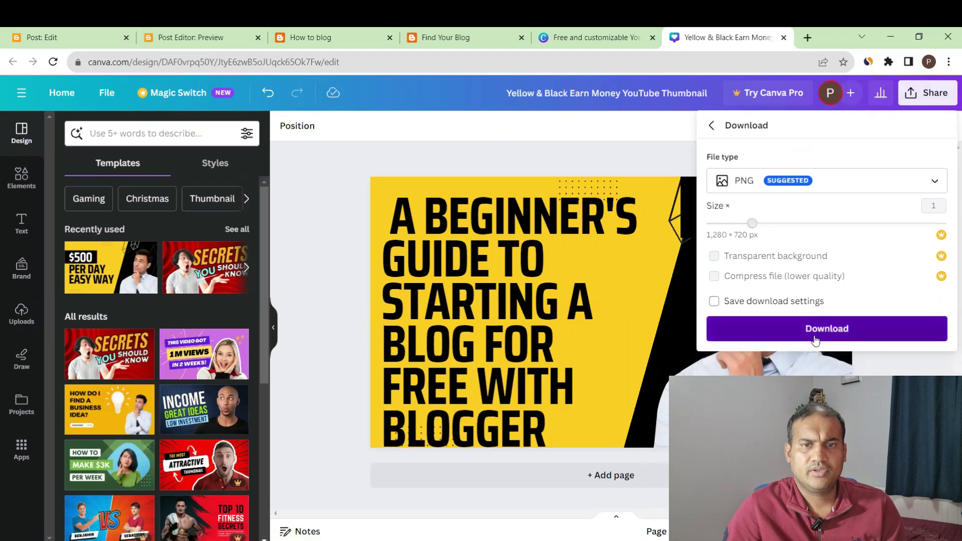
pyautogui.click(815, 340)
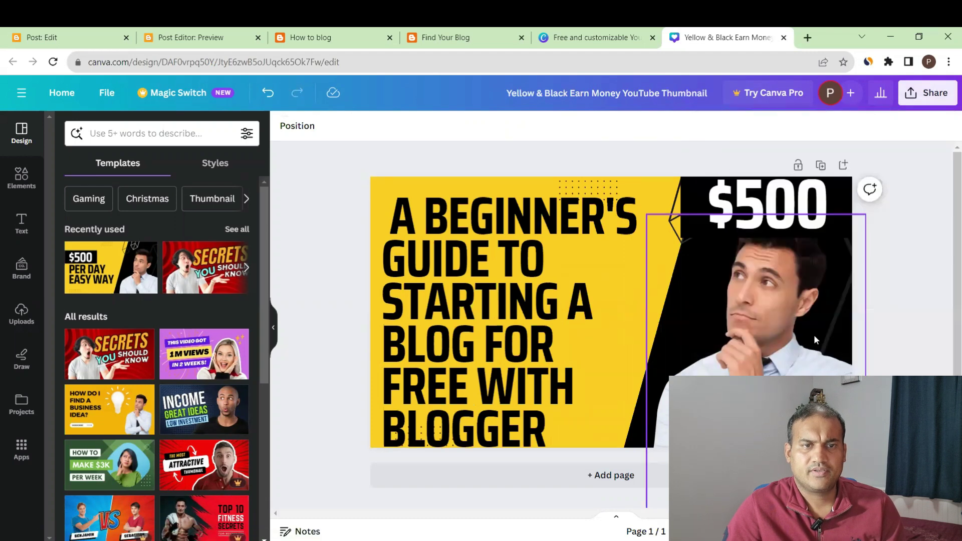
# Step: Upload the Yellow & Black thumbnail image into the post below the first paragraph
pyautogui.click(182, 39)
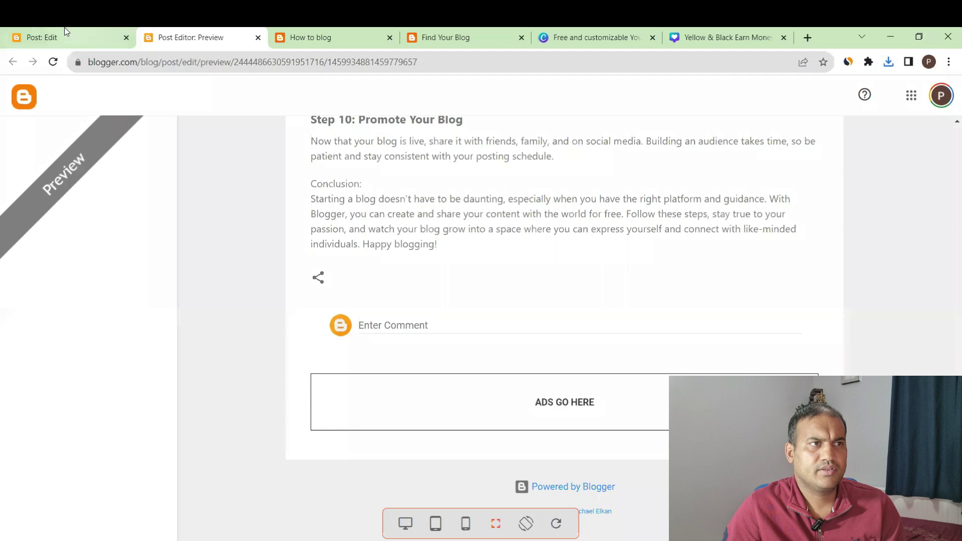
pyautogui.click(67, 32)
pyautogui.click(305, 329)
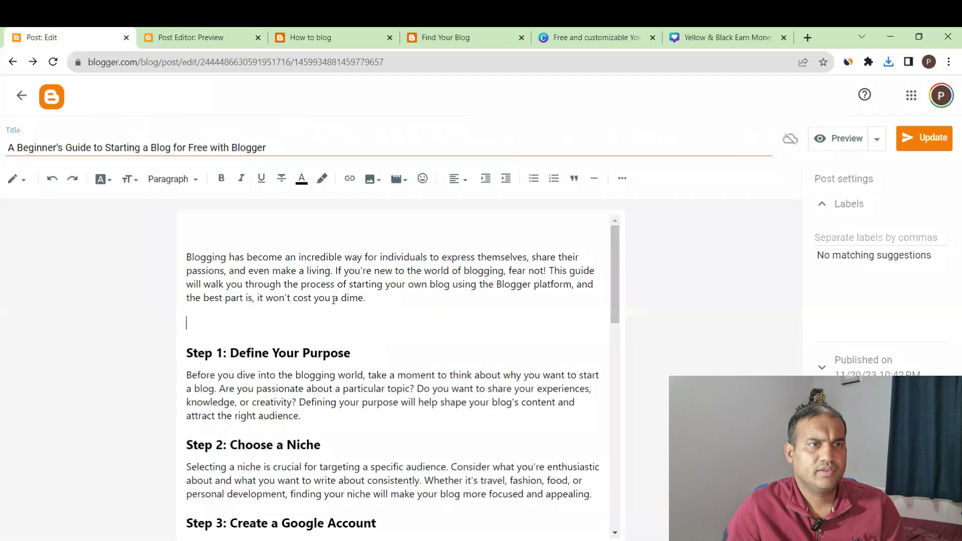
pyautogui.click(380, 182)
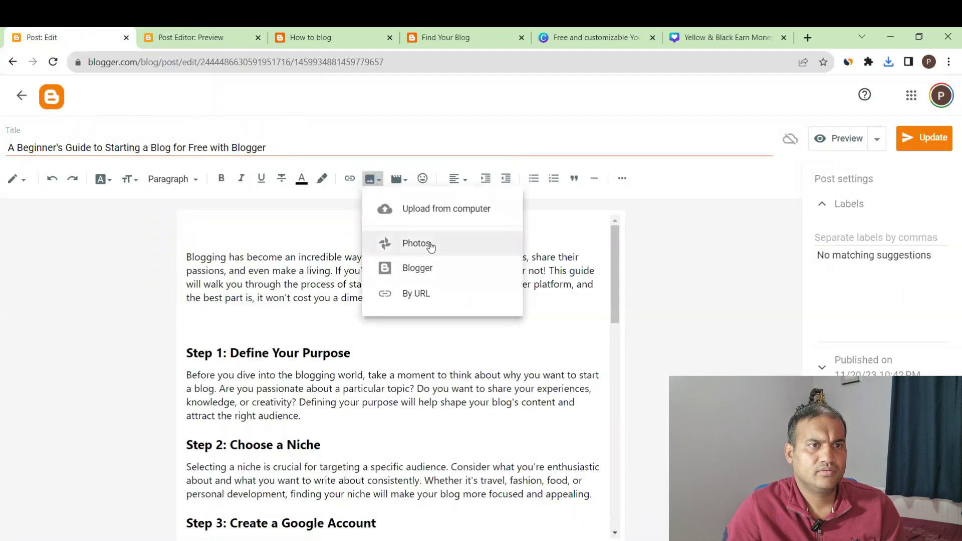
pyautogui.click(443, 208)
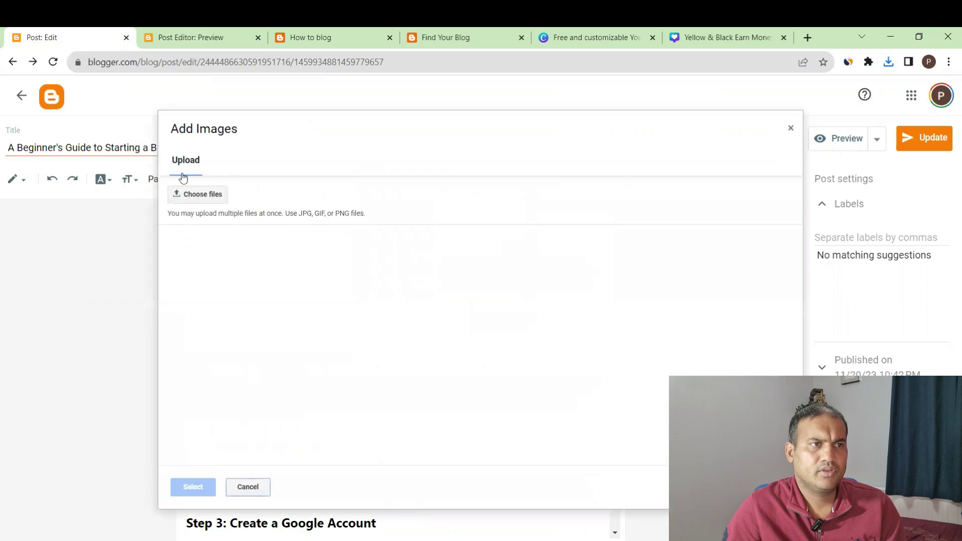
pyautogui.click(195, 200)
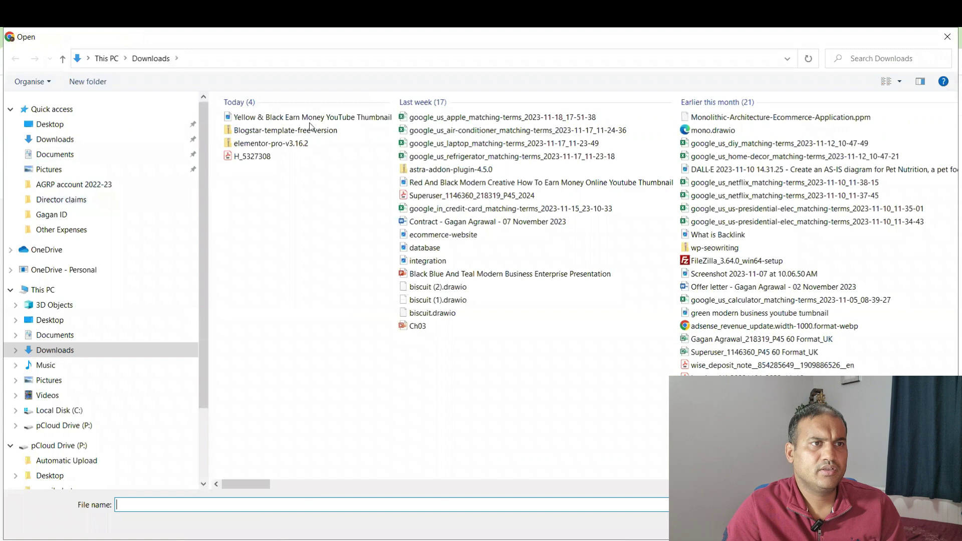
pyautogui.doubleClick(311, 118)
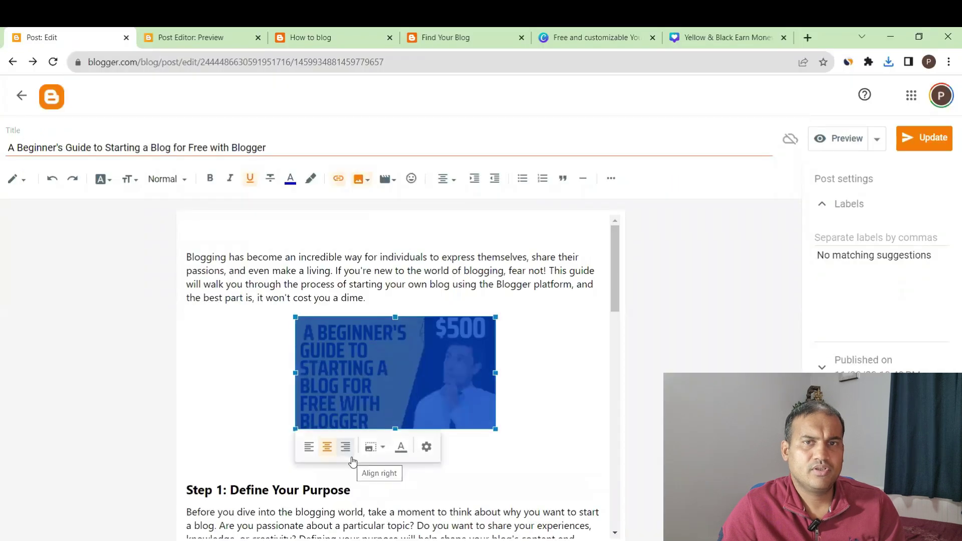
# Step: Set the image's alt text and title to the post title, at original size
pyautogui.click(427, 448)
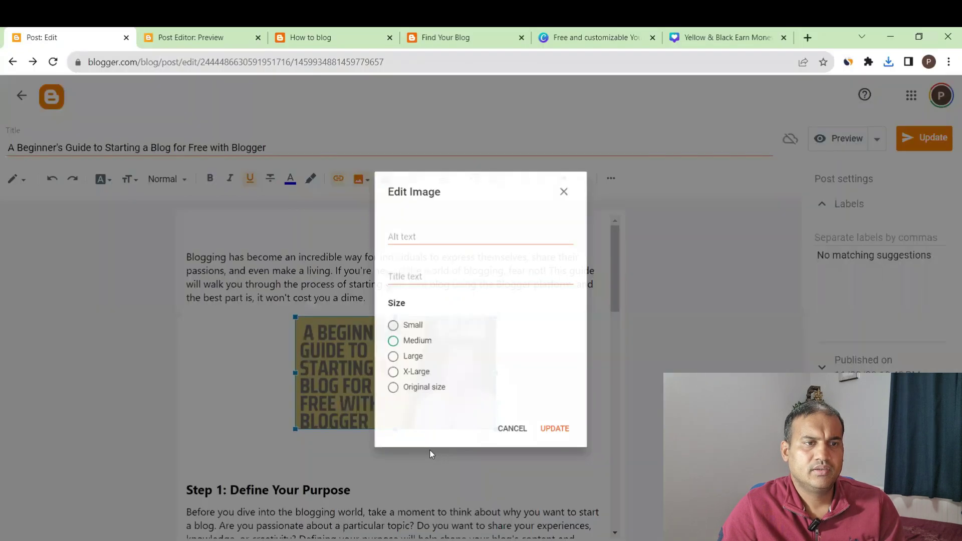
pyautogui.click(446, 230)
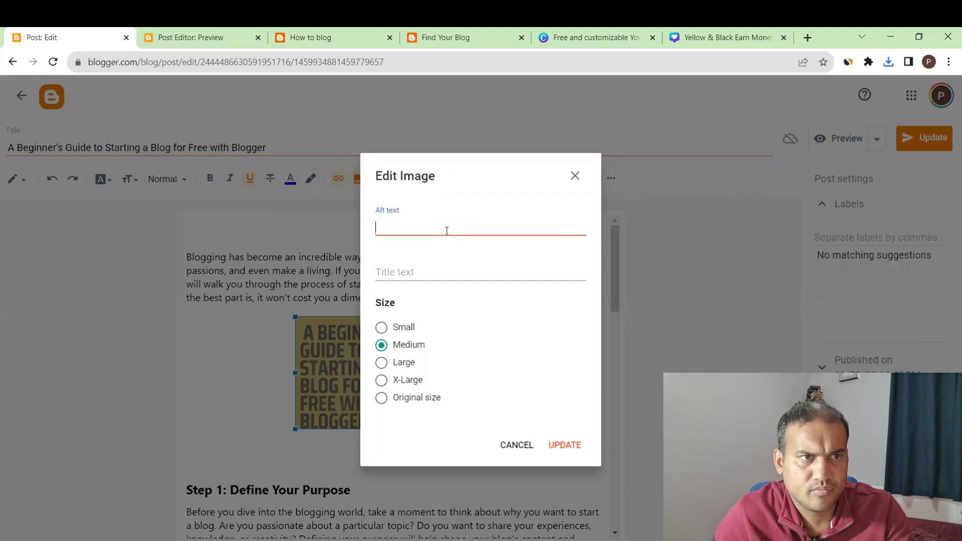
pyautogui.hotkey('ctrl', 'v')
pyautogui.click(450, 273)
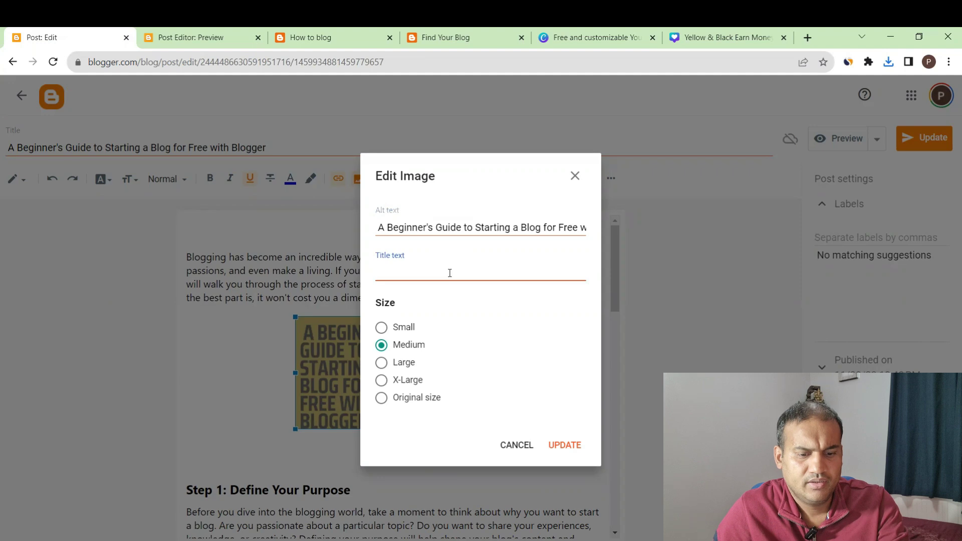
pyautogui.hotkey('ctrl', 'v')
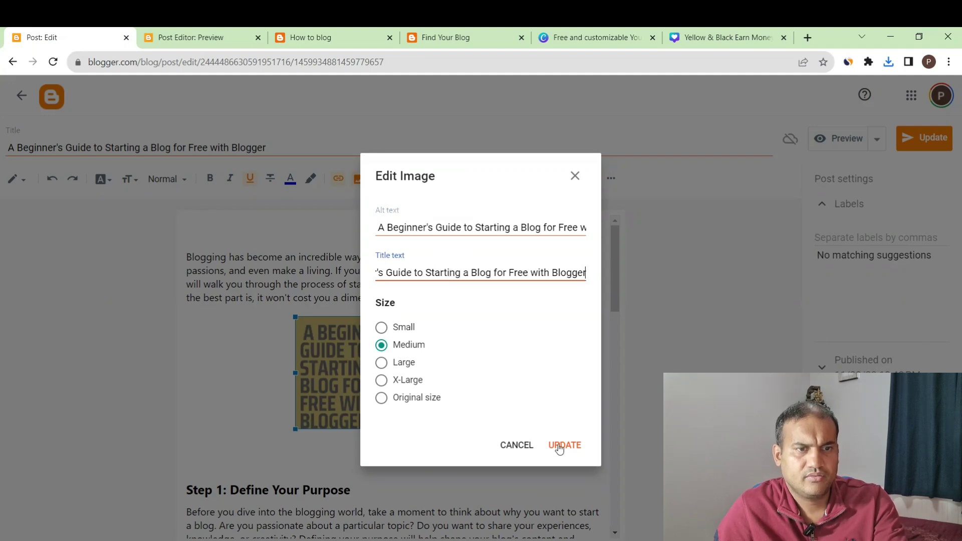
pyautogui.click(381, 363)
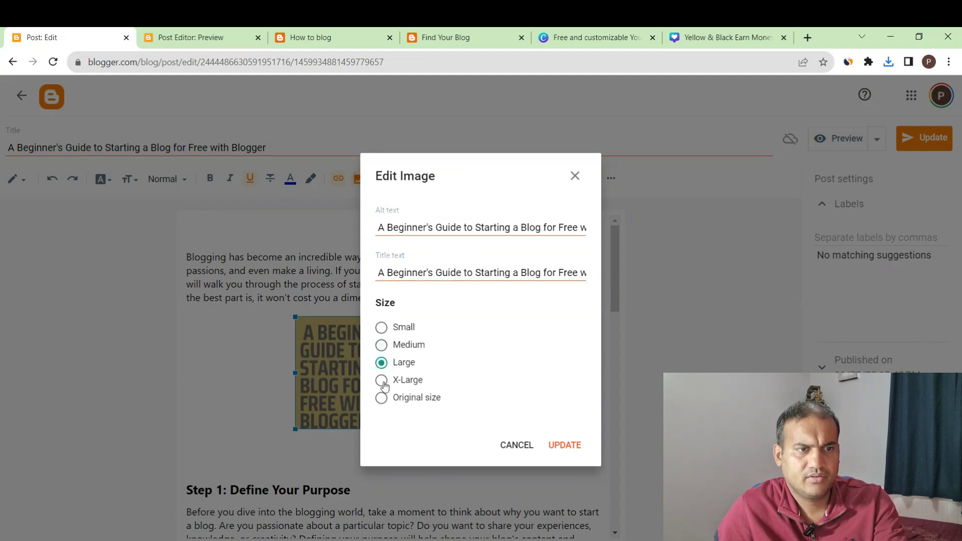
pyautogui.click(381, 381)
pyautogui.click(381, 398)
pyautogui.click(564, 445)
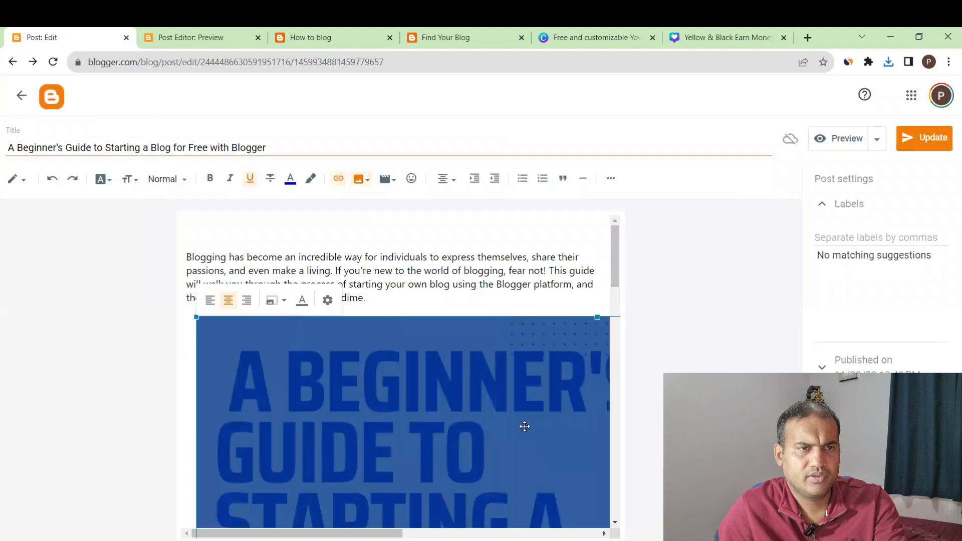
# Step: Update the published post with the changes
pyautogui.scroll(-15, 512, 378)
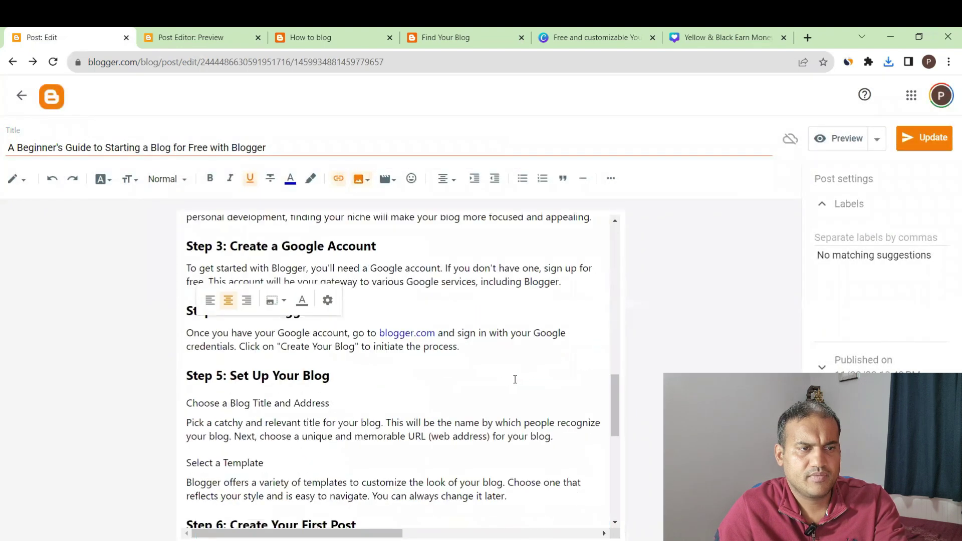
pyautogui.scroll(-2, 515, 379)
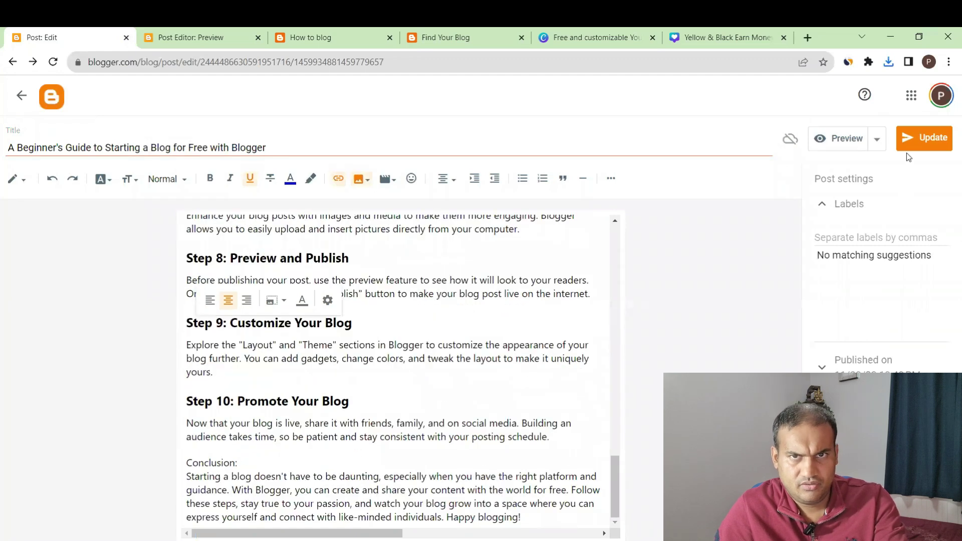
pyautogui.click(925, 143)
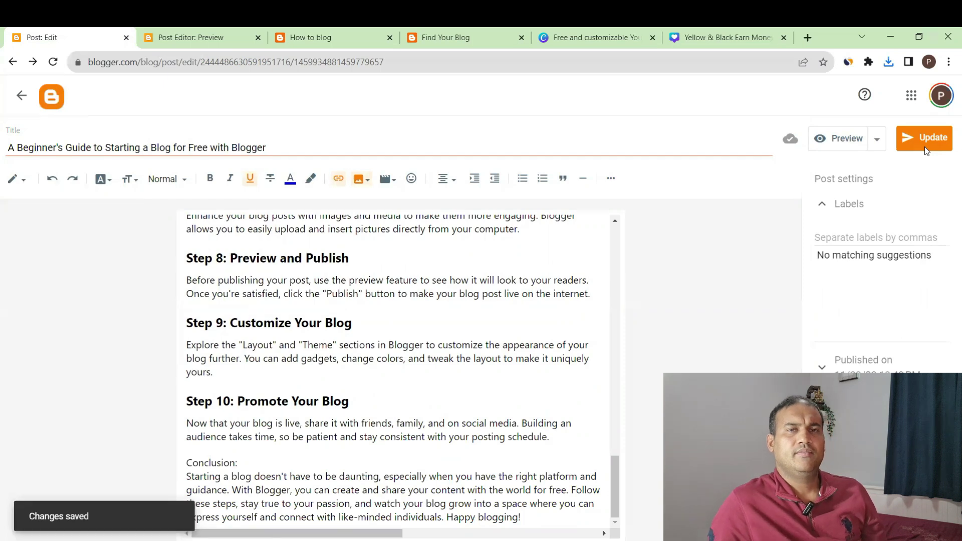
# Step: Reload the live blog and open the beginner's guide post to check the thumbnail
pyautogui.click(206, 31)
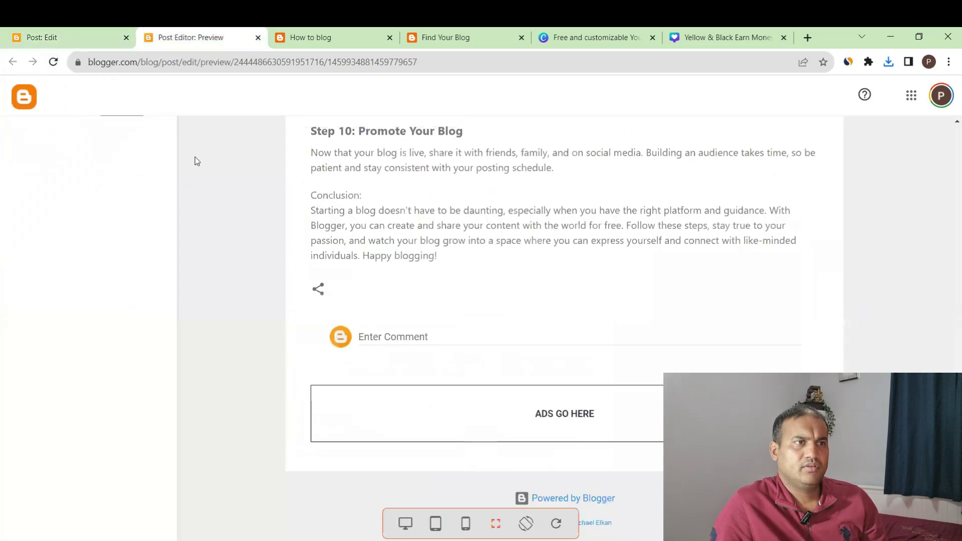
pyautogui.click(305, 35)
pyautogui.click(54, 62)
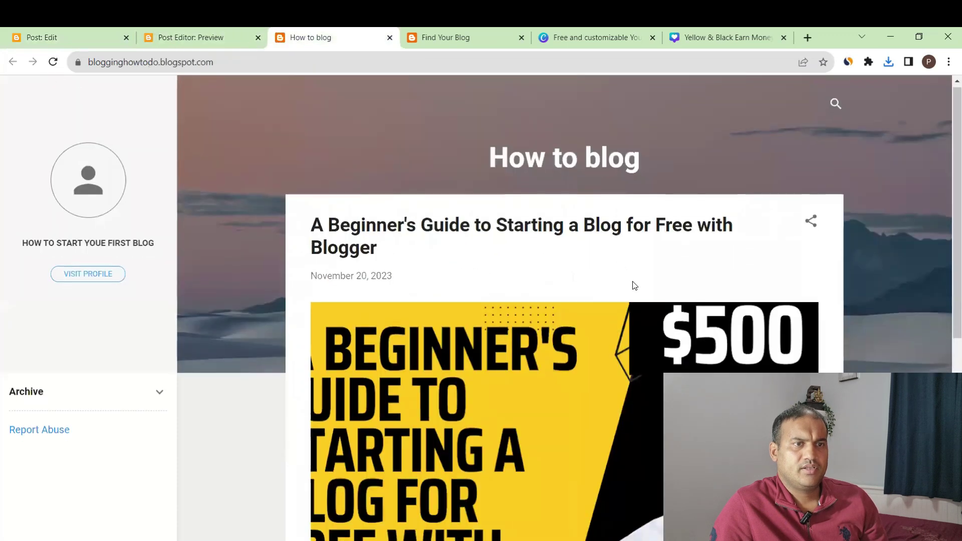
pyautogui.scroll(-5, 632, 286)
pyautogui.scroll(4, 634, 282)
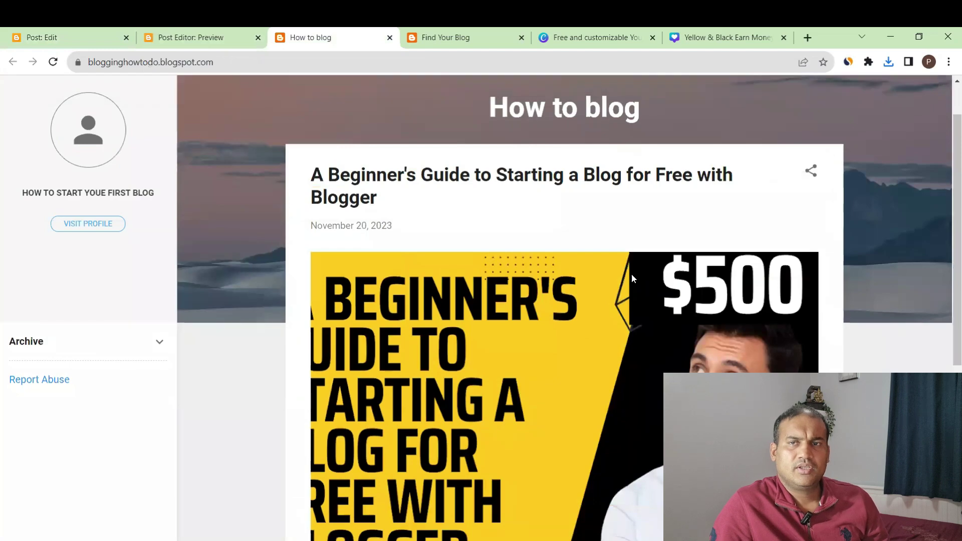
pyautogui.click(628, 180)
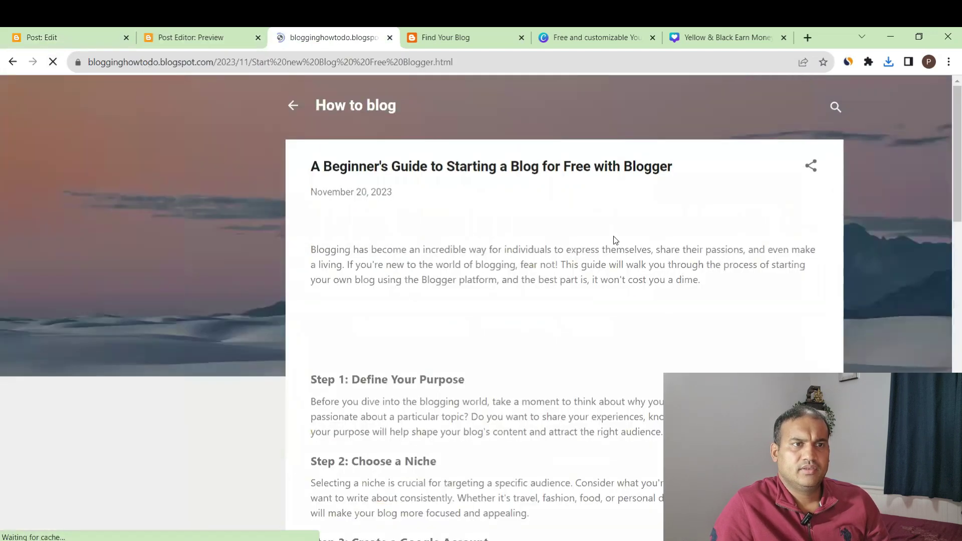
pyautogui.scroll(-2, 614, 237)
pyautogui.scroll(-15, 613, 237)
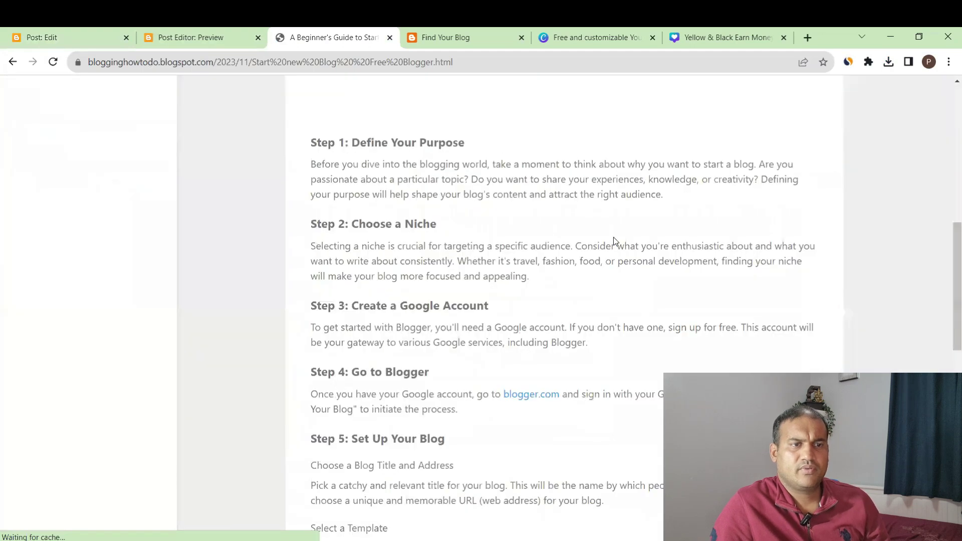
pyautogui.scroll(-2, 613, 241)
# Step: Return from the post editor to Blogger's Posts list
pyautogui.click(70, 33)
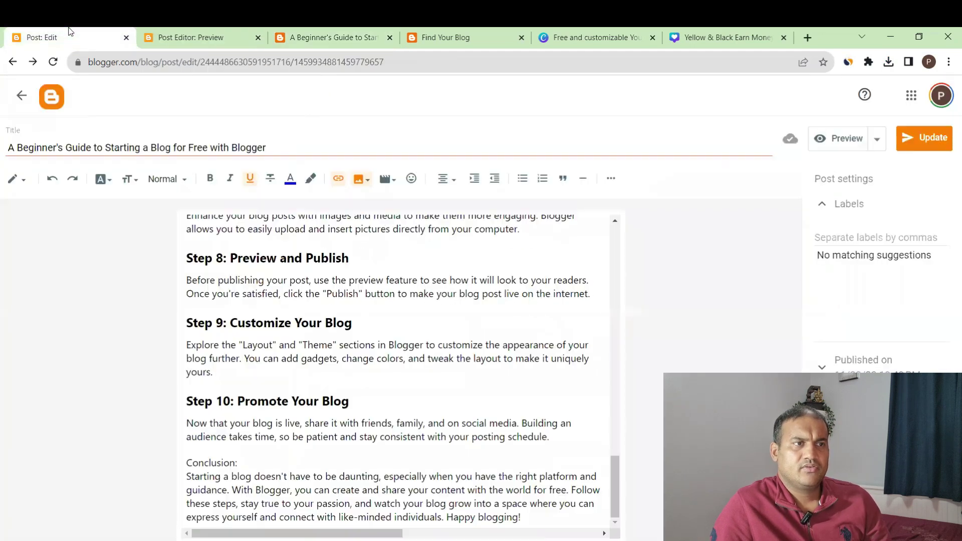
pyautogui.click(178, 31)
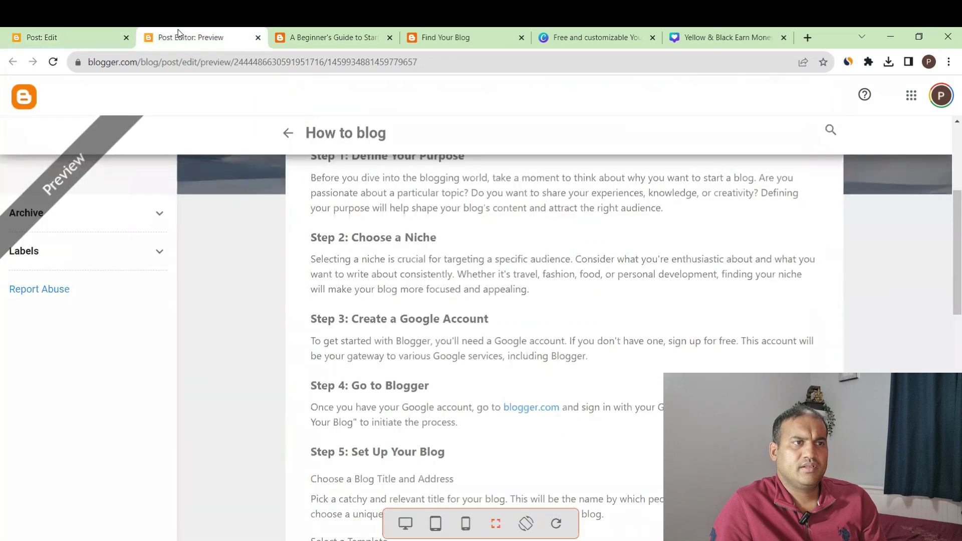
pyautogui.click(96, 32)
pyautogui.click(14, 99)
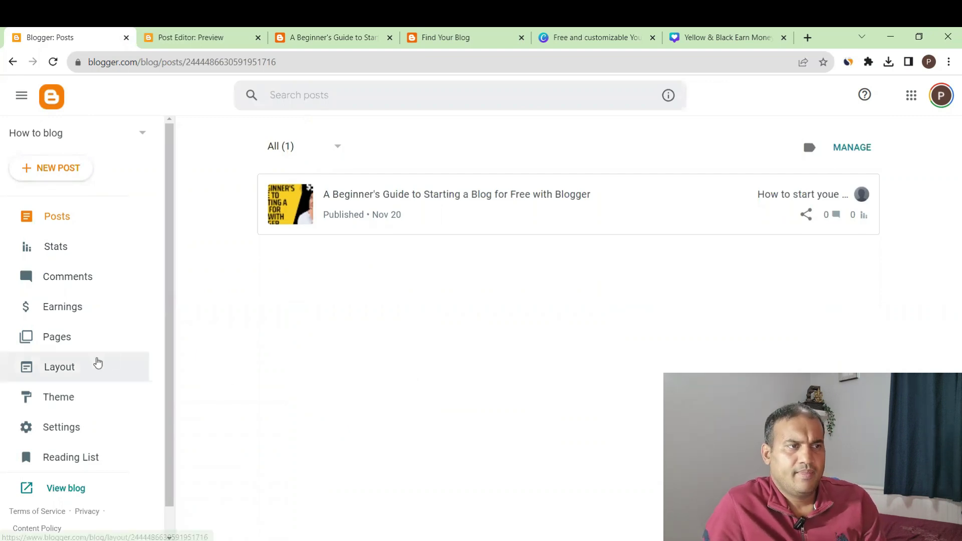
# Step: Show the blog's Pages section, which is still empty
pyautogui.click(85, 349)
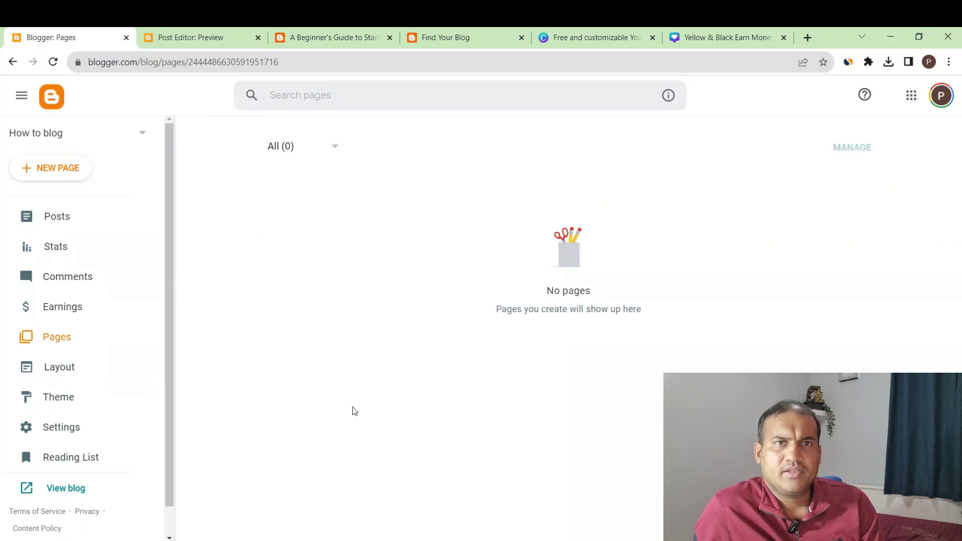
# Step: Open a new blank browser tab
pyautogui.click(807, 38)
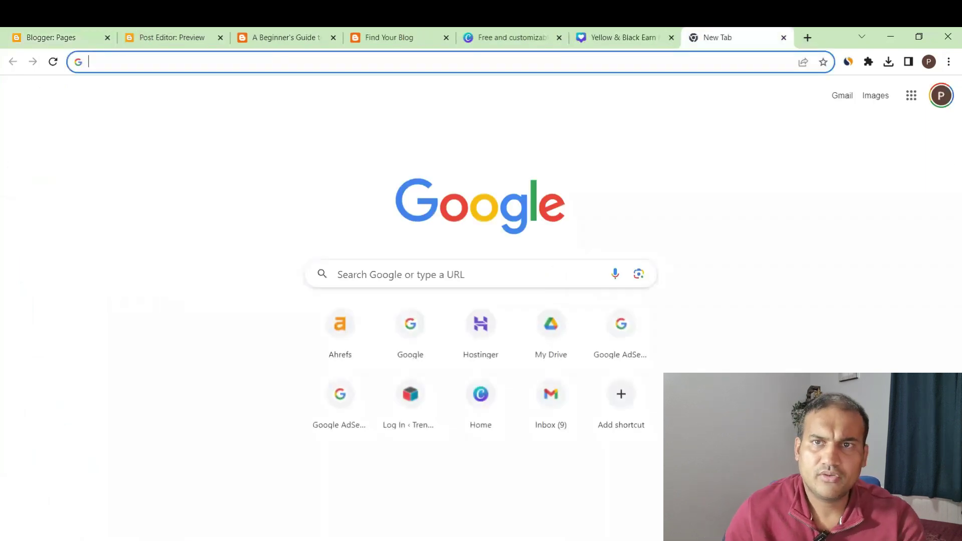
# Step: Go to deepawaliseotips.com and open the About Us generator from its Tools page
pyautogui.write('deepawaliseotips.com')
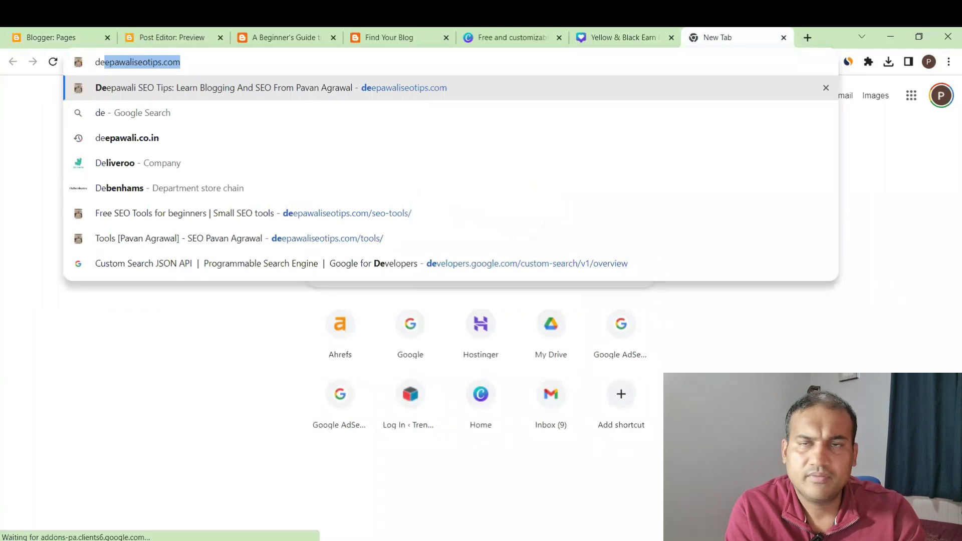
pyautogui.press('Return')
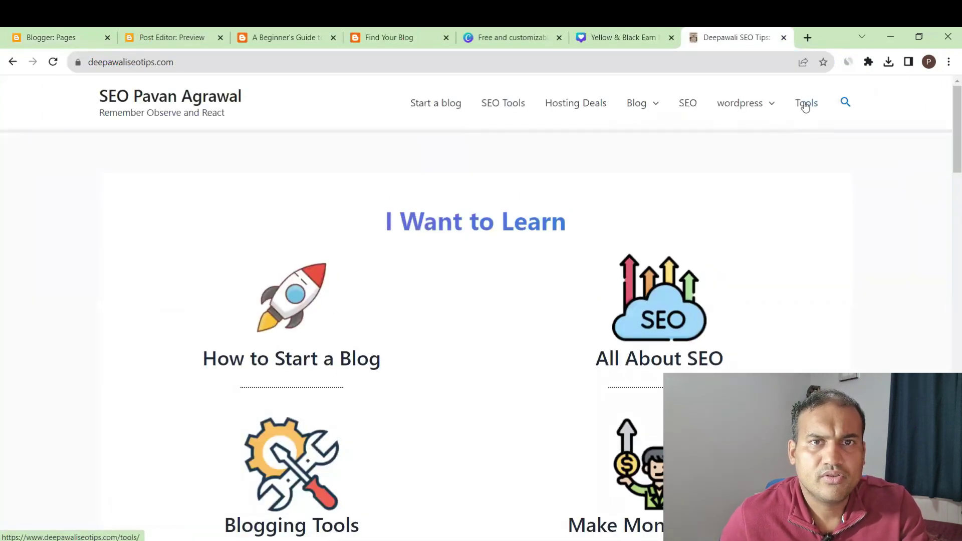
pyautogui.click(803, 103)
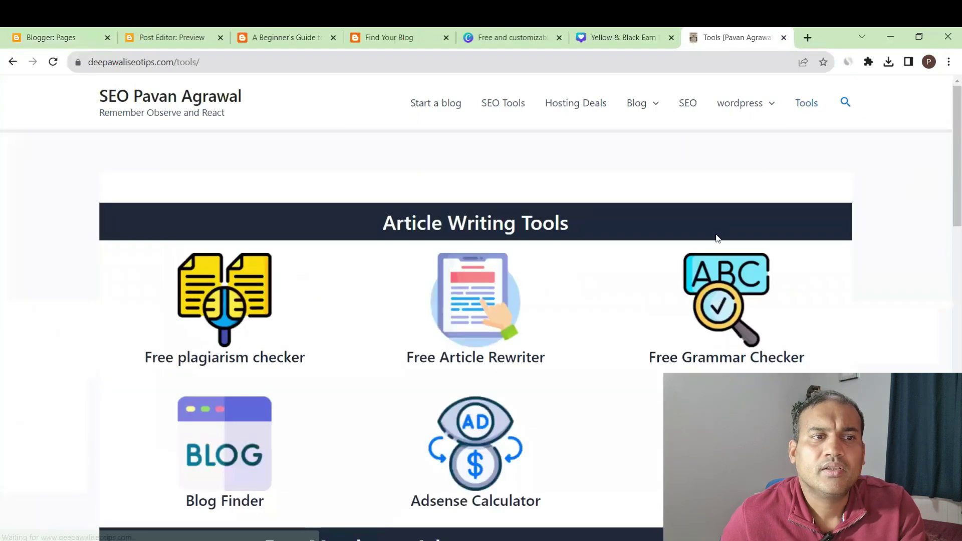
pyautogui.scroll(-5, 625, 260)
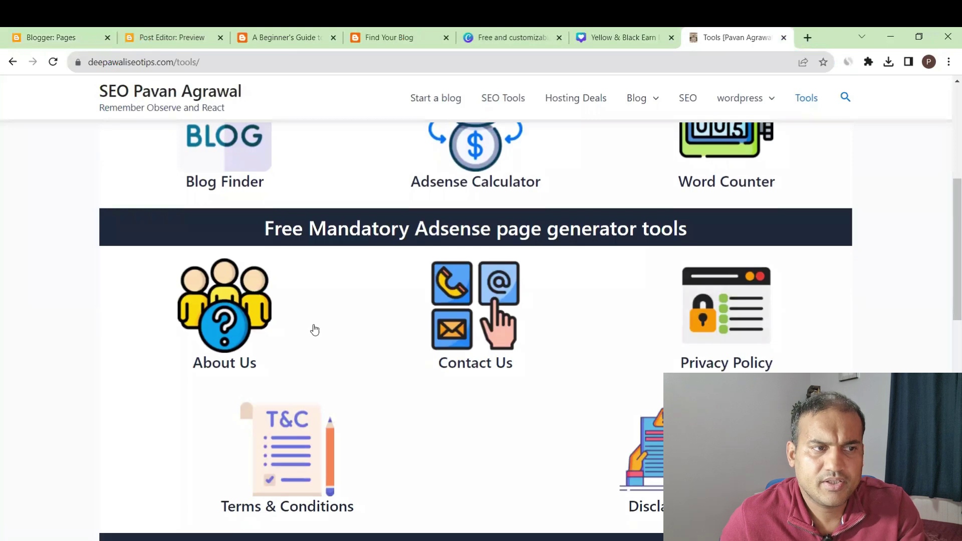
pyautogui.click(244, 321)
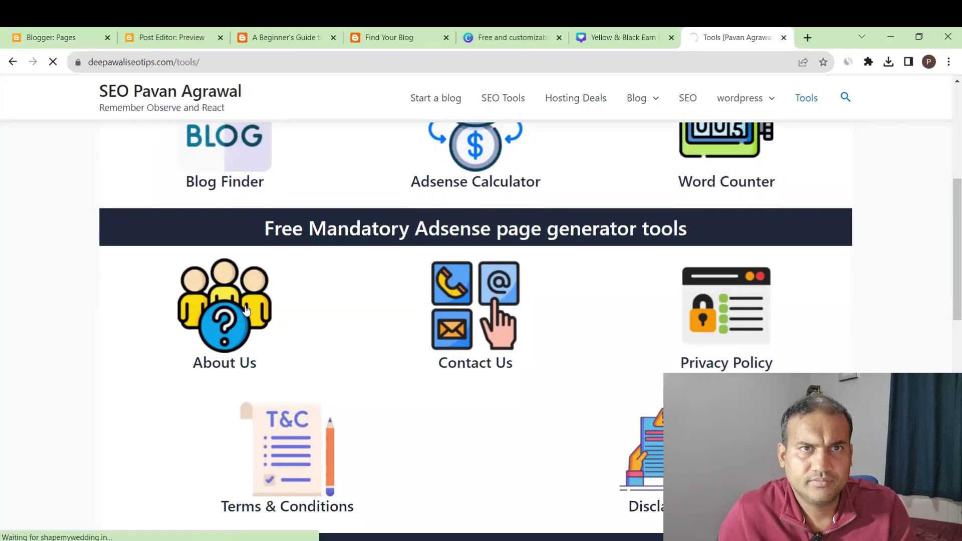
# Step: Generate About Us HTML for 'how to start blogging', type 'bloggin', speciality 'blogging'
pyautogui.click(352, 240)
pyautogui.write('ho')
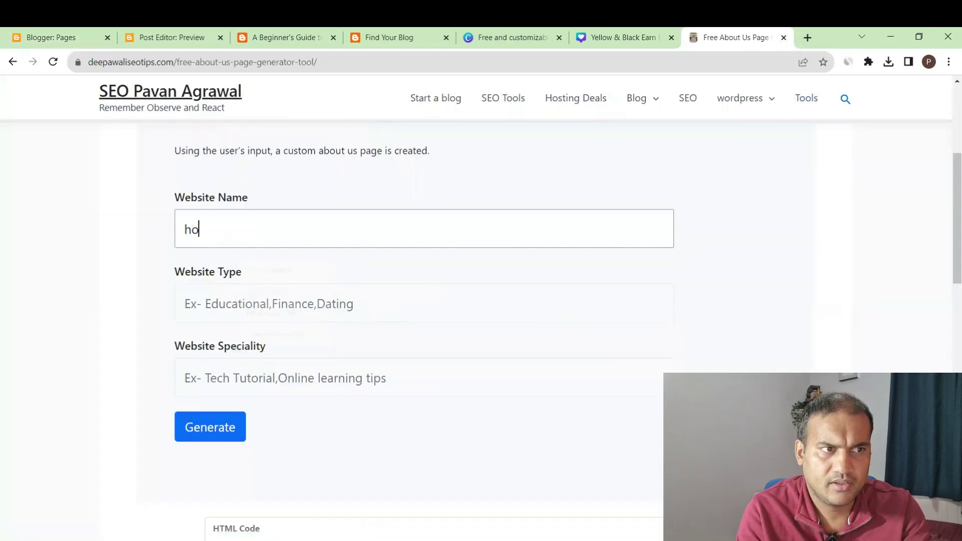
pyautogui.write('w to star')
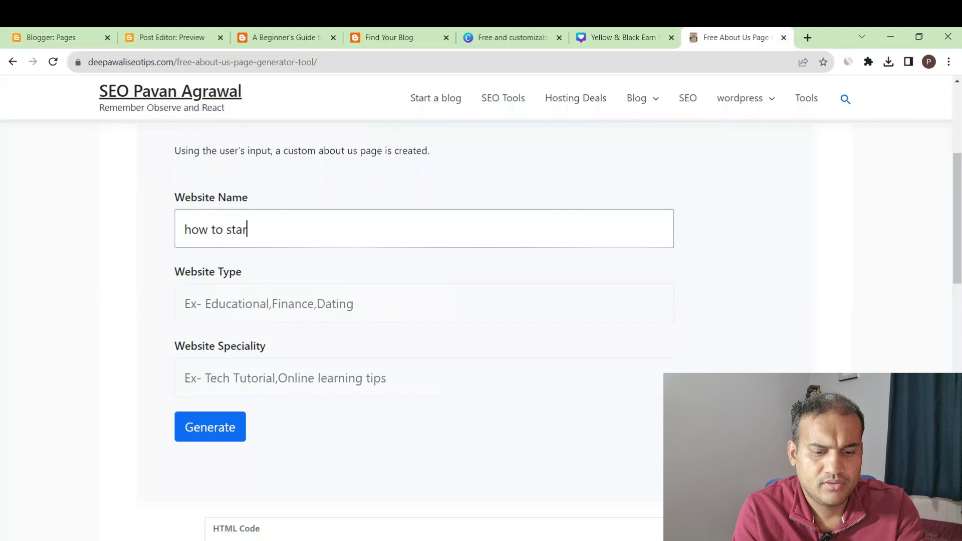
pyautogui.write('t blogging')
pyautogui.press('Tab')
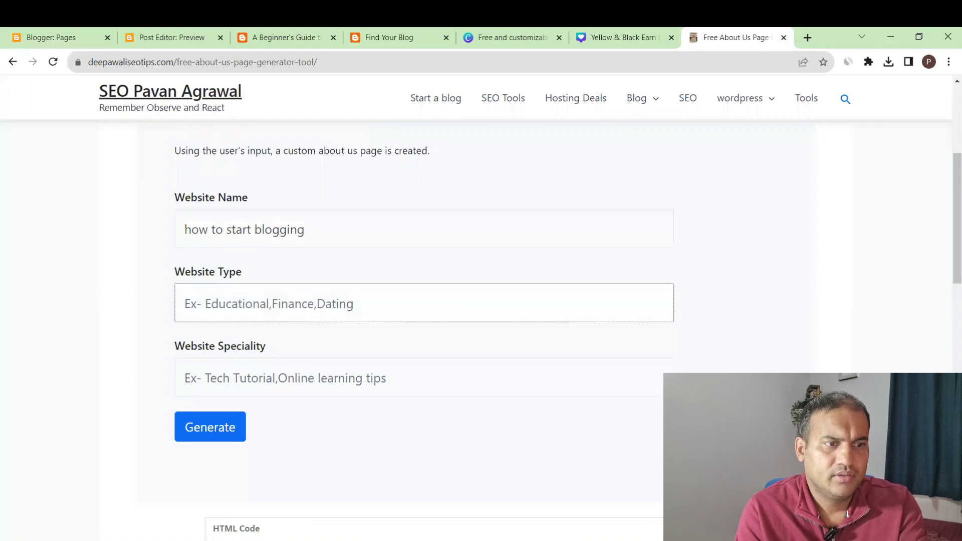
pyautogui.write('bloggin')
pyautogui.press('Tab')
pyautogui.write('bloggin')
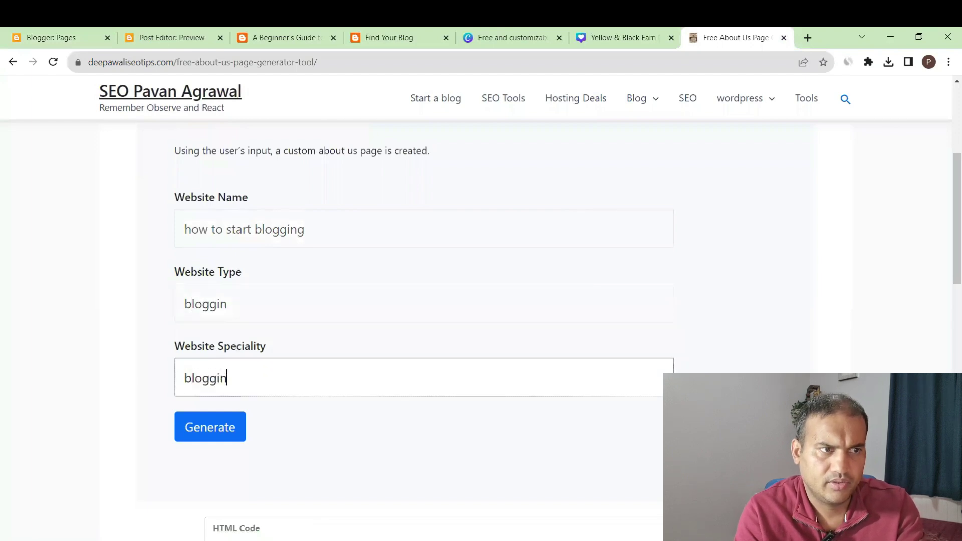
pyautogui.write('f')
pyautogui.press('BackSpace')
pyautogui.write('g')
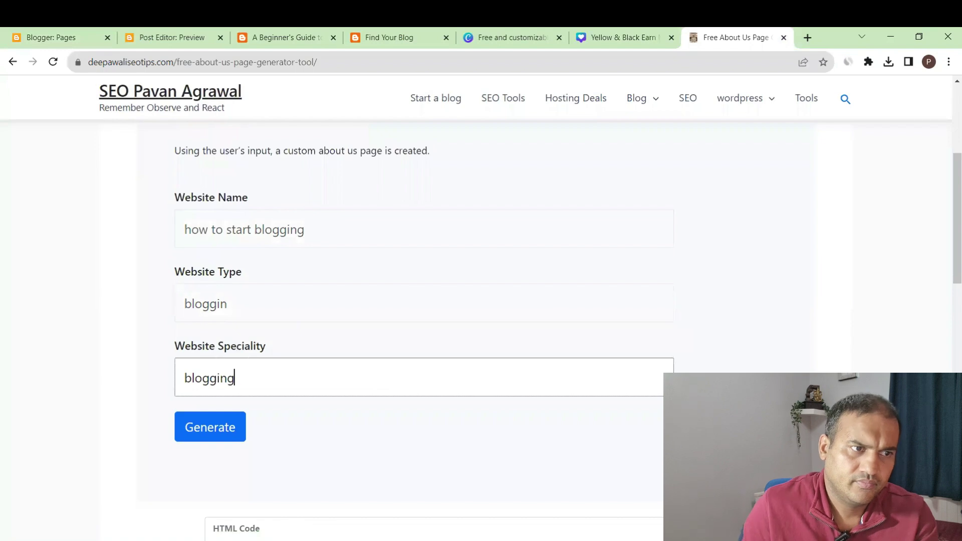
pyautogui.click(210, 428)
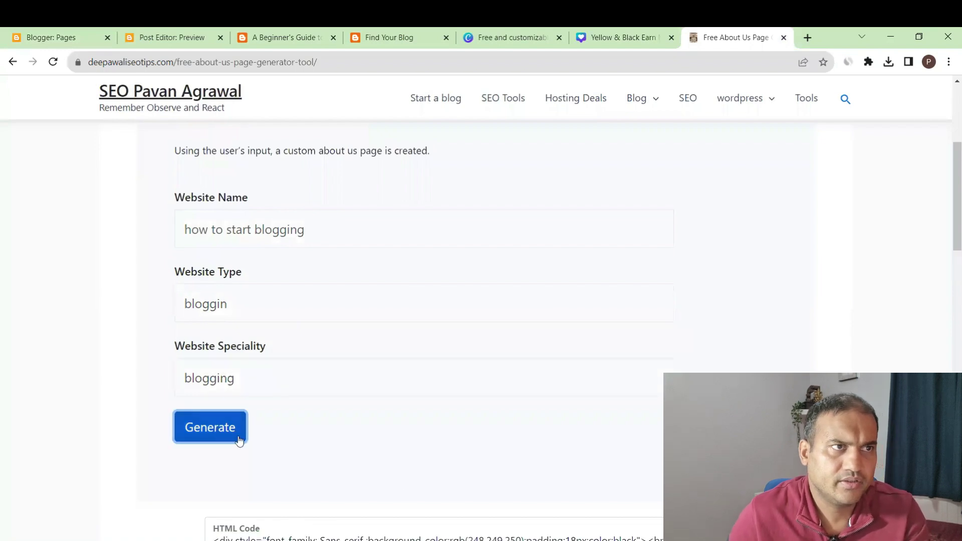
# Step: Show the Integration into Blogger.com guide below the generated code
pyautogui.scroll(-8, 419, 399)
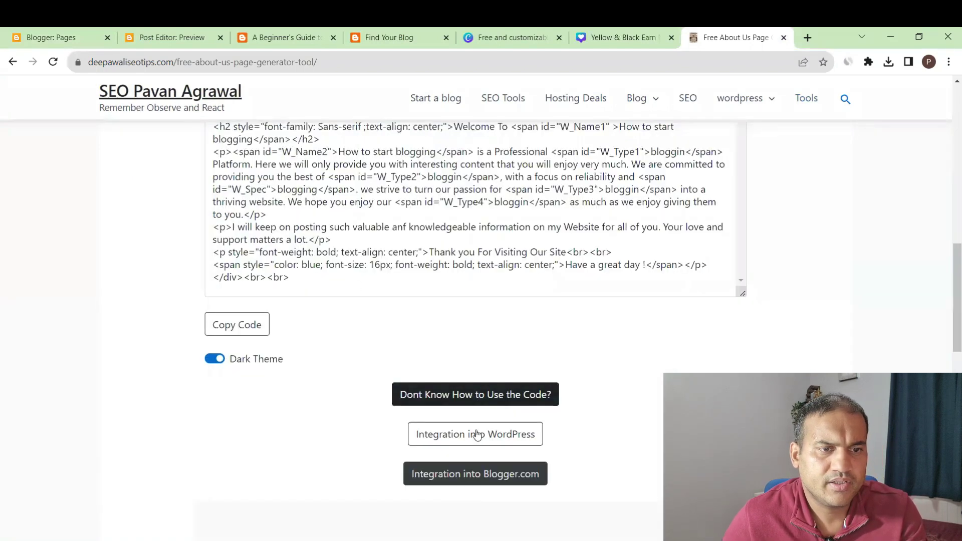
pyautogui.click(483, 479)
pyautogui.scroll(-3, 622, 438)
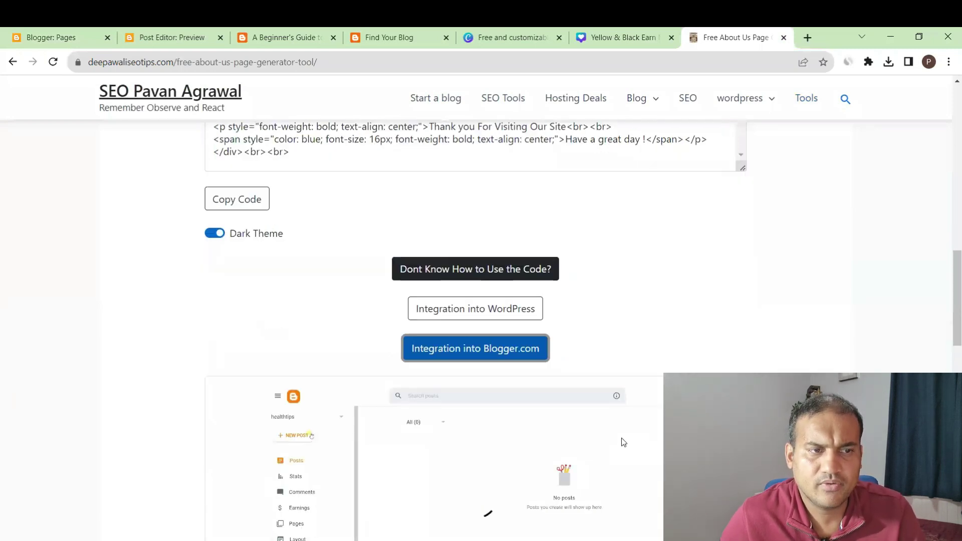
pyautogui.scroll(-2, 624, 443)
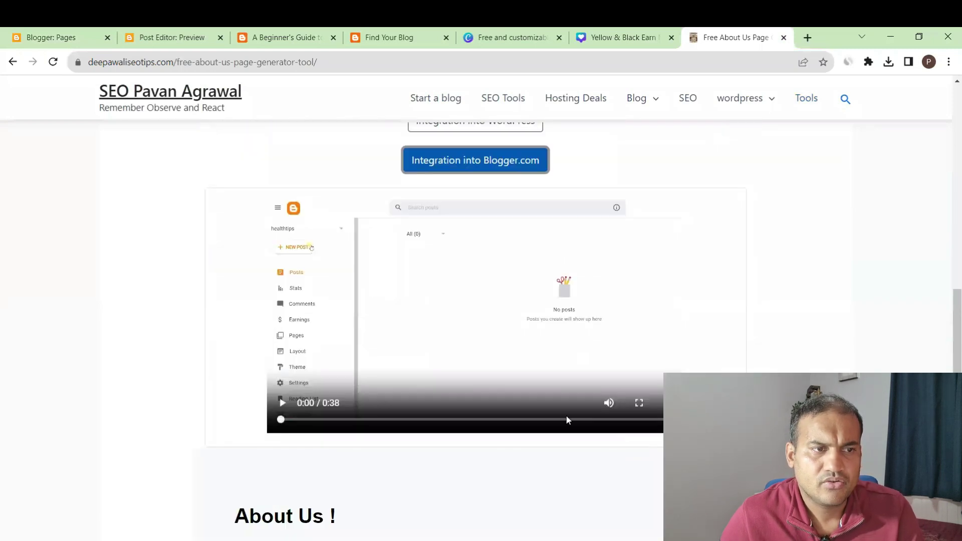
# Step: Copy the generated About Us HTML and create a new blank page in Blogger's Pages
pyautogui.click(284, 407)
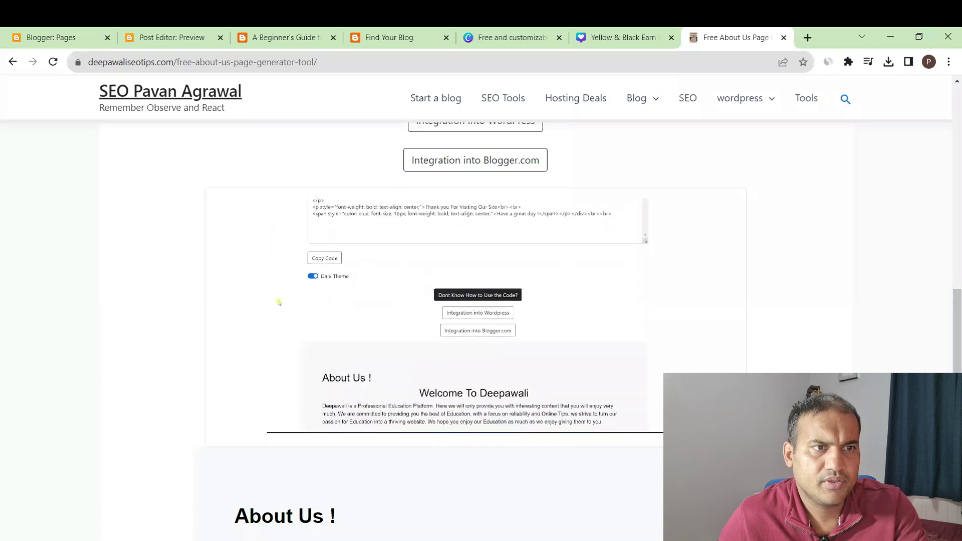
pyautogui.scroll(6, 252, 335)
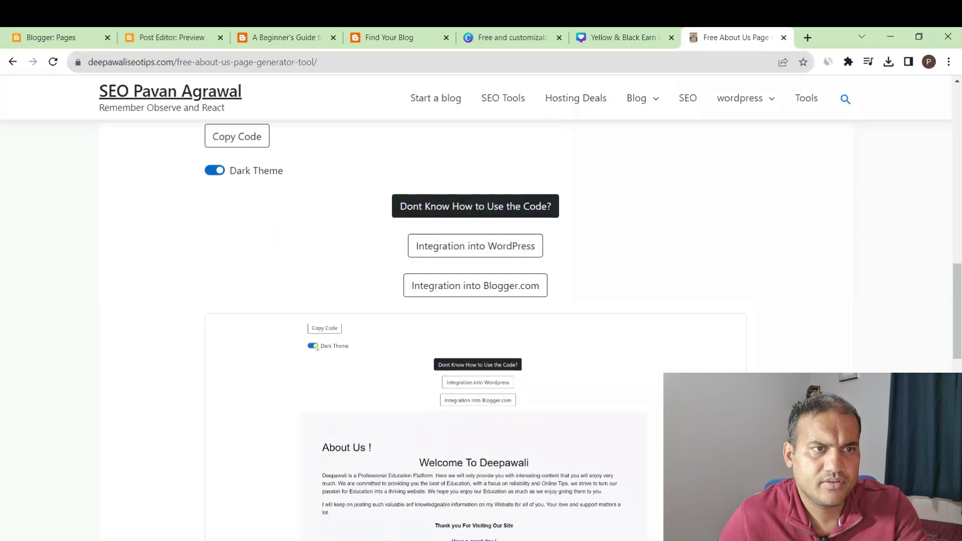
pyautogui.click(252, 334)
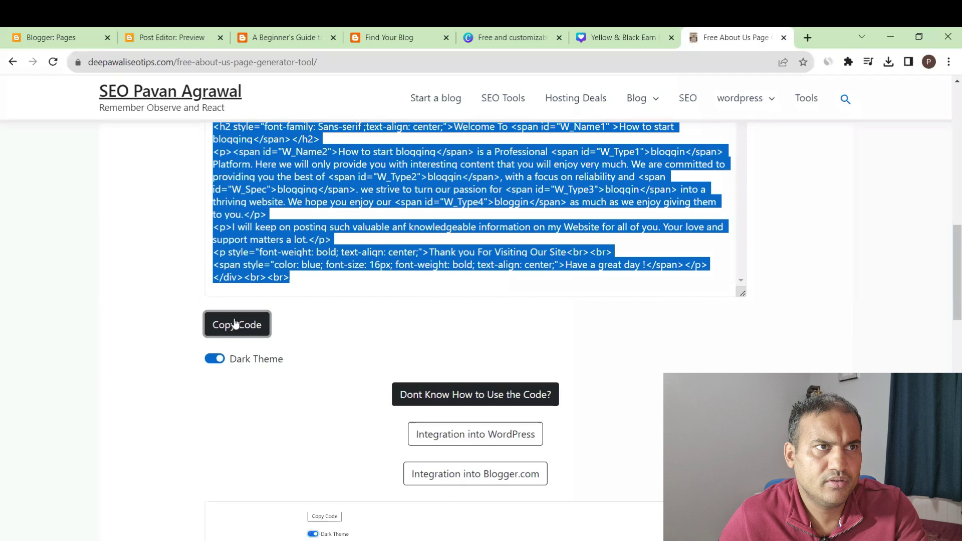
pyautogui.click(58, 31)
pyautogui.click(65, 168)
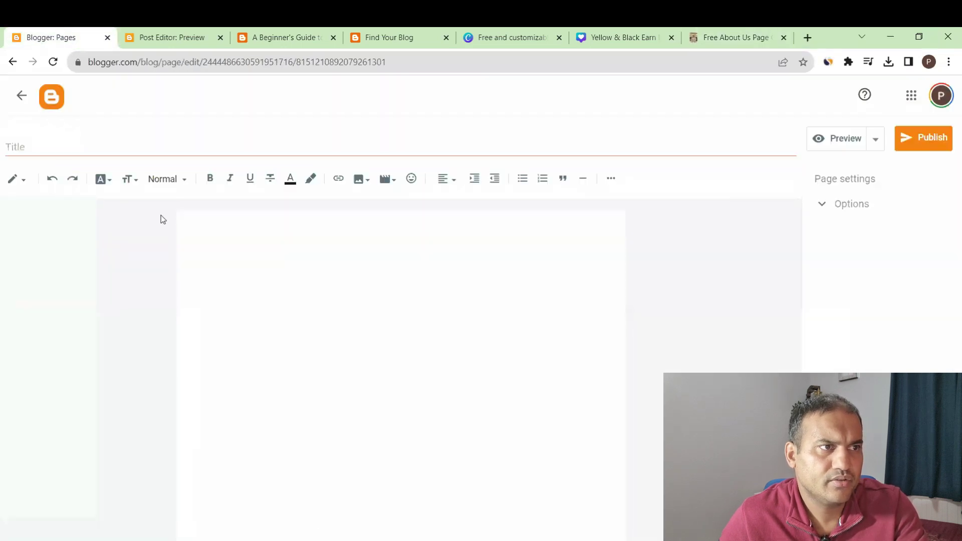
# Step: Title the new page 'About Us'
pyautogui.click(72, 141)
pyautogui.write('A')
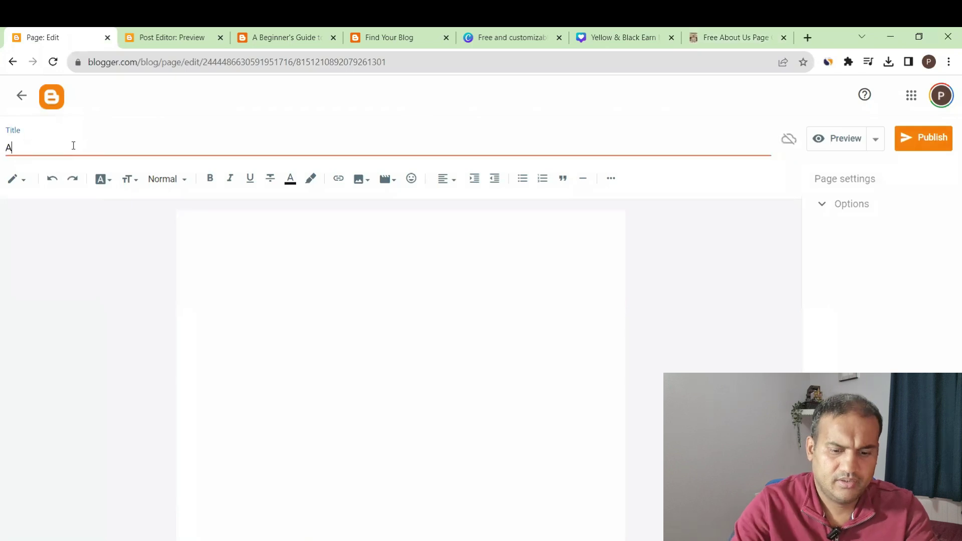
pyautogui.write('bout Us')
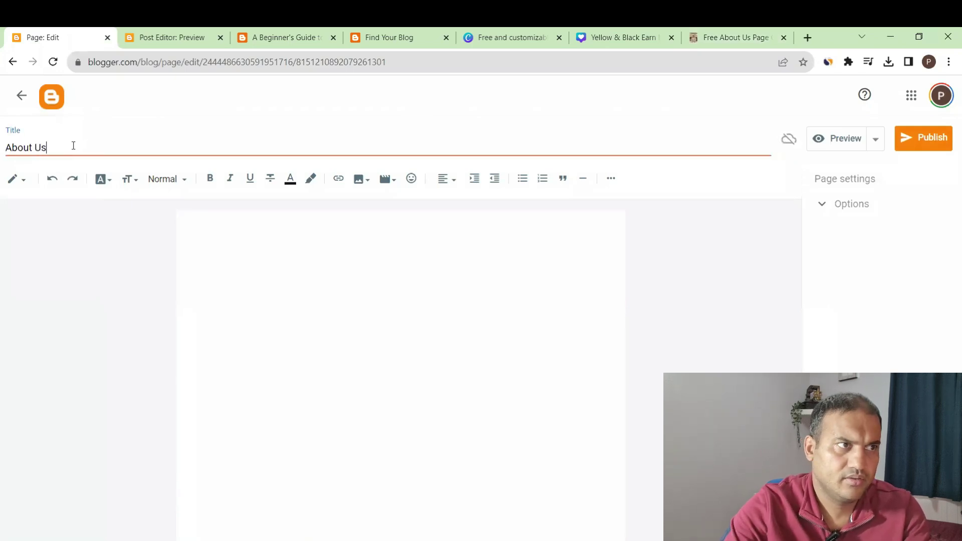
pyautogui.click(243, 248)
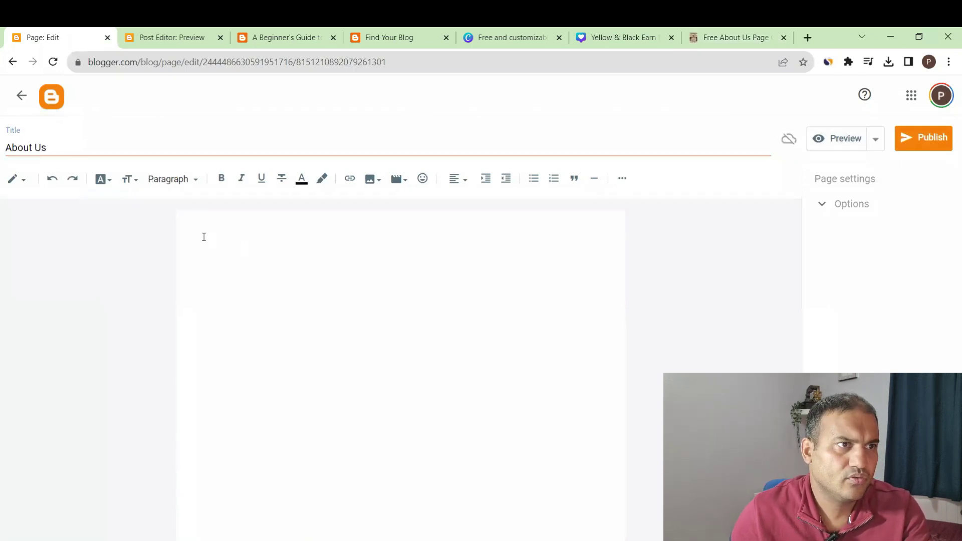
# Step: Replace the page body with the About Us HTML in HTML view, then return to Compose view
pyautogui.click(18, 181)
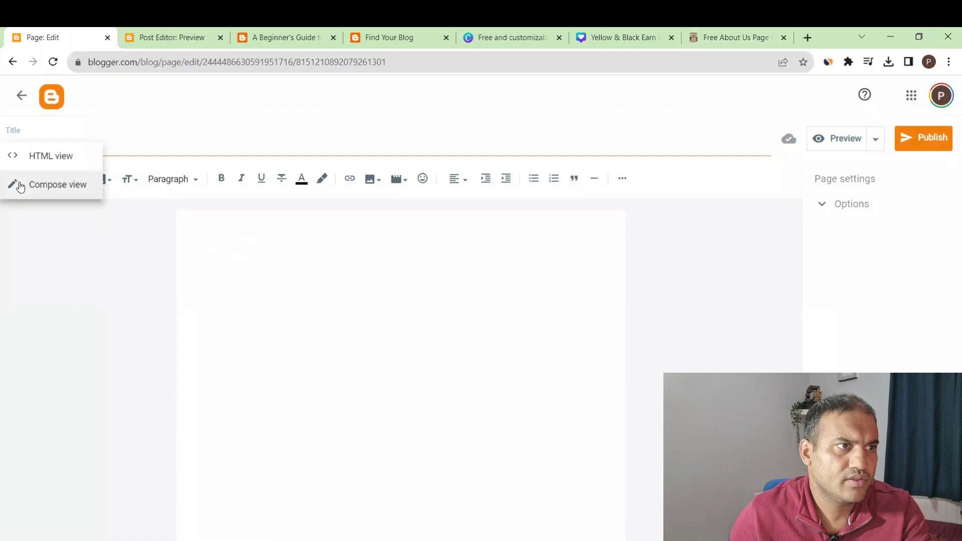
pyautogui.click(41, 157)
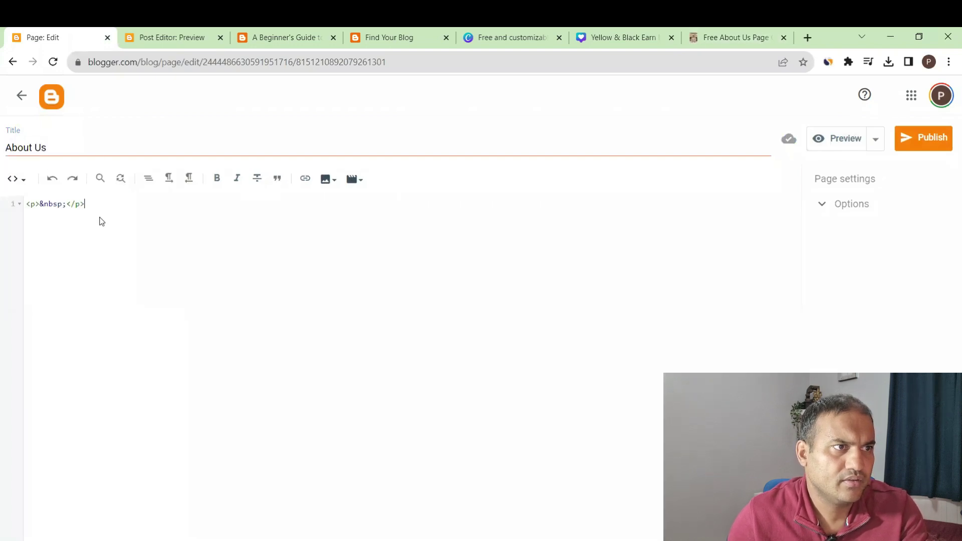
pyautogui.hotkey('ctrl', 'a')
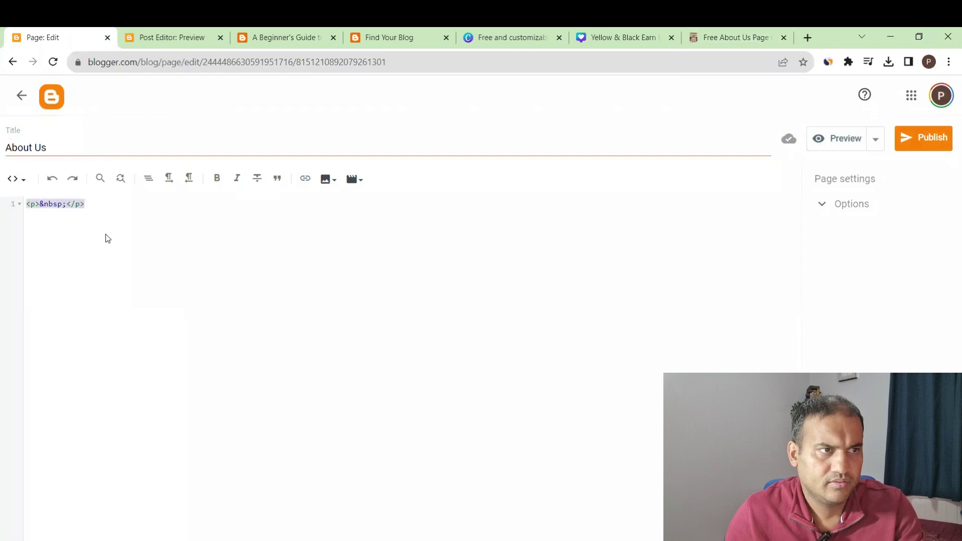
pyautogui.hotkey('ctrl', 'v')
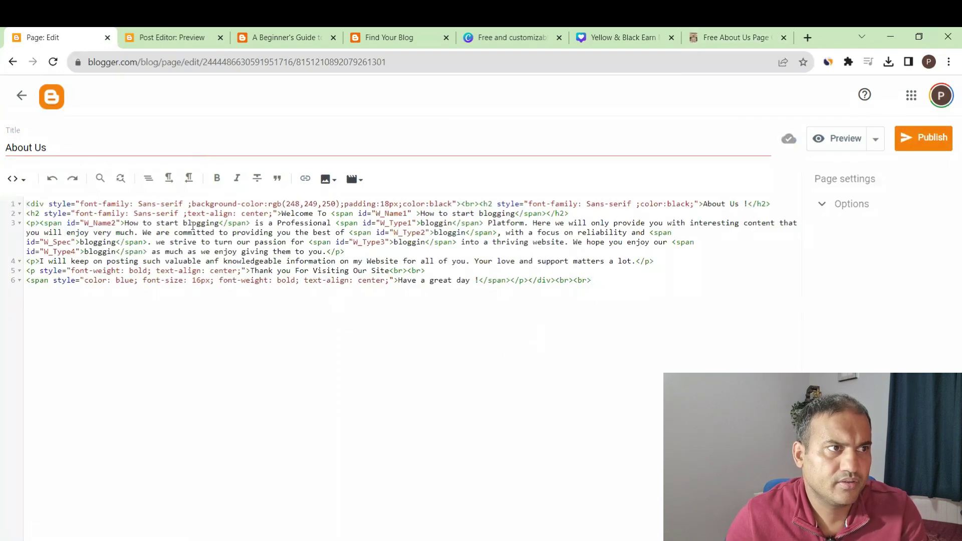
pyautogui.click(18, 179)
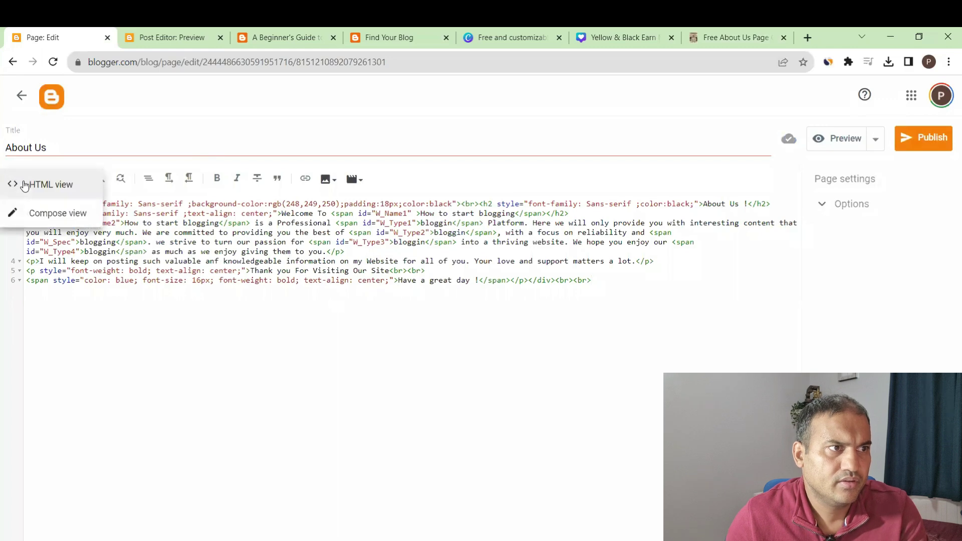
pyautogui.click(48, 214)
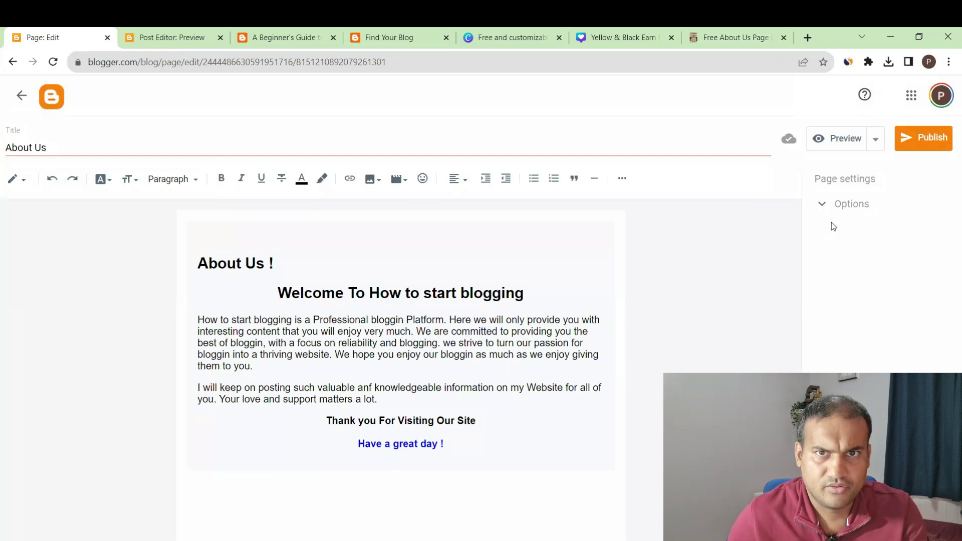
# Step: Publish the About Us page with reader comments set to 'Do not allow, show existing'
pyautogui.click(930, 133)
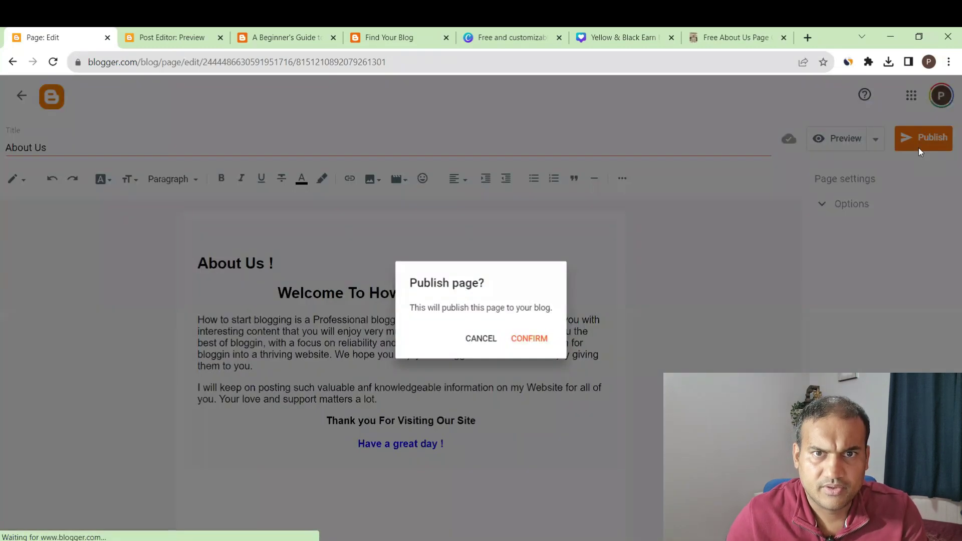
pyautogui.click(483, 342)
pyautogui.click(836, 205)
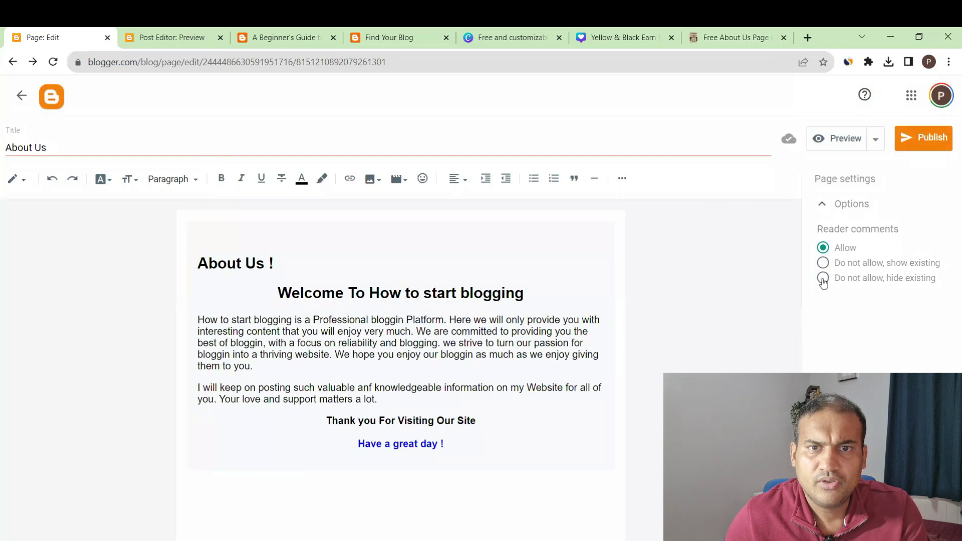
pyautogui.click(823, 264)
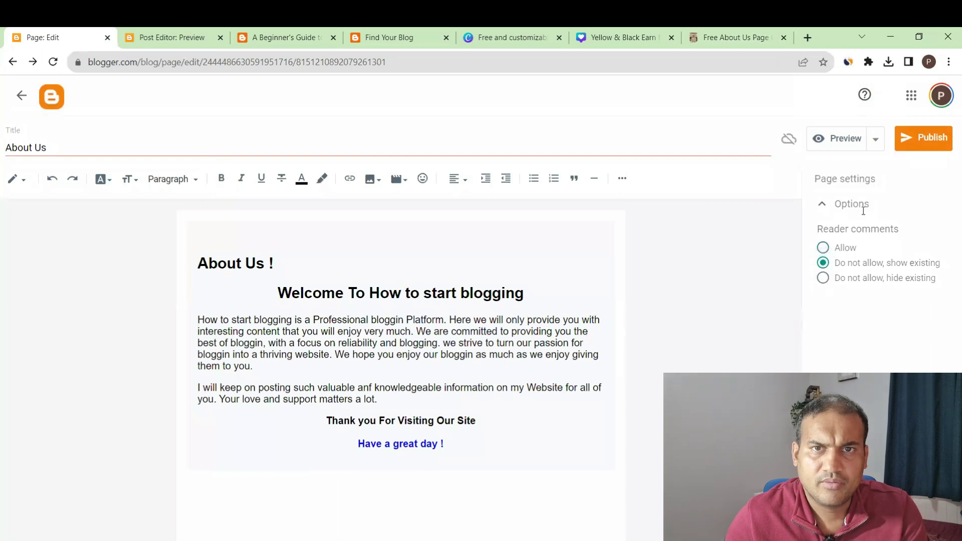
pyautogui.click(907, 145)
pyautogui.click(539, 345)
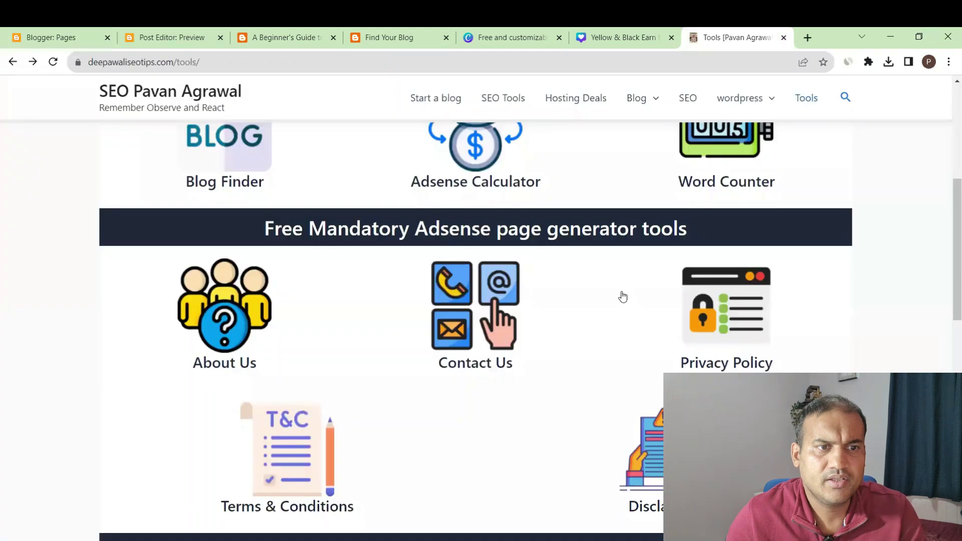
pyautogui.scroll(-3, 481, 231)
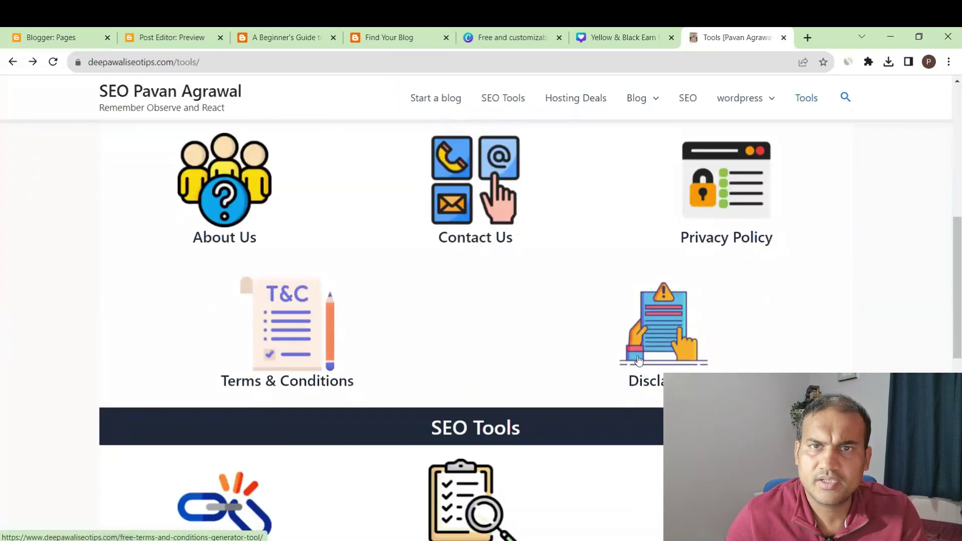
pyautogui.hotkey('ctrl', '1')
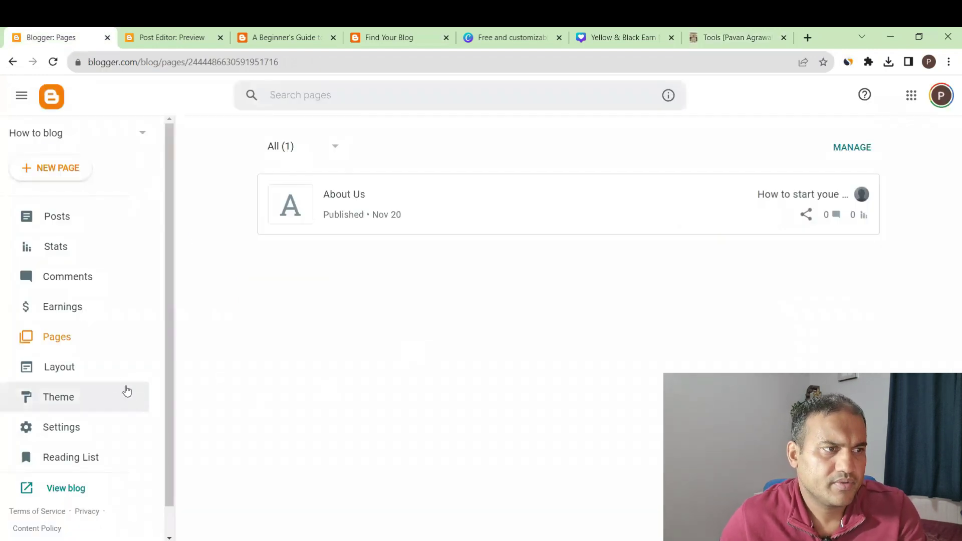
# Step: Check the live beginner's guide post, then open Theme, where Contempo Light is current
pyautogui.click(109, 377)
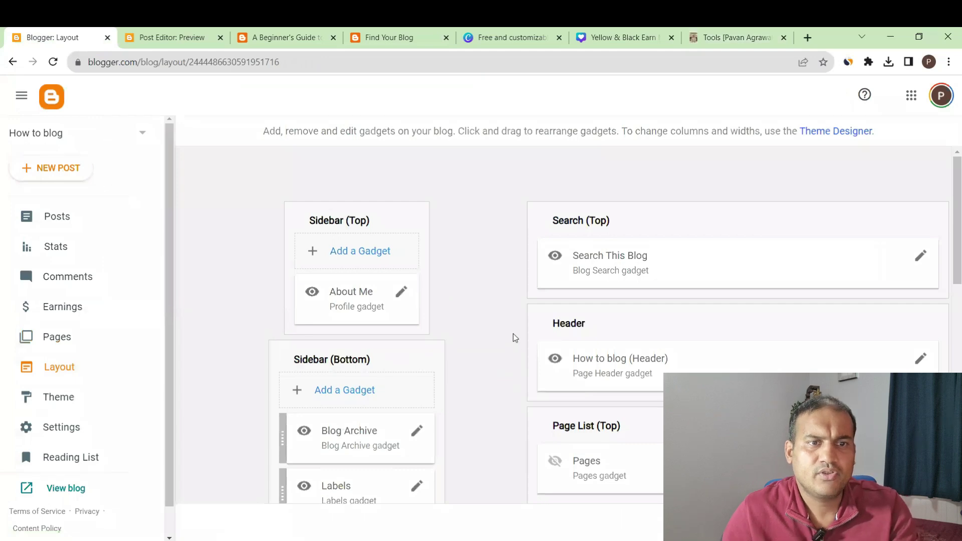
pyautogui.click(386, 38)
pyautogui.click(284, 38)
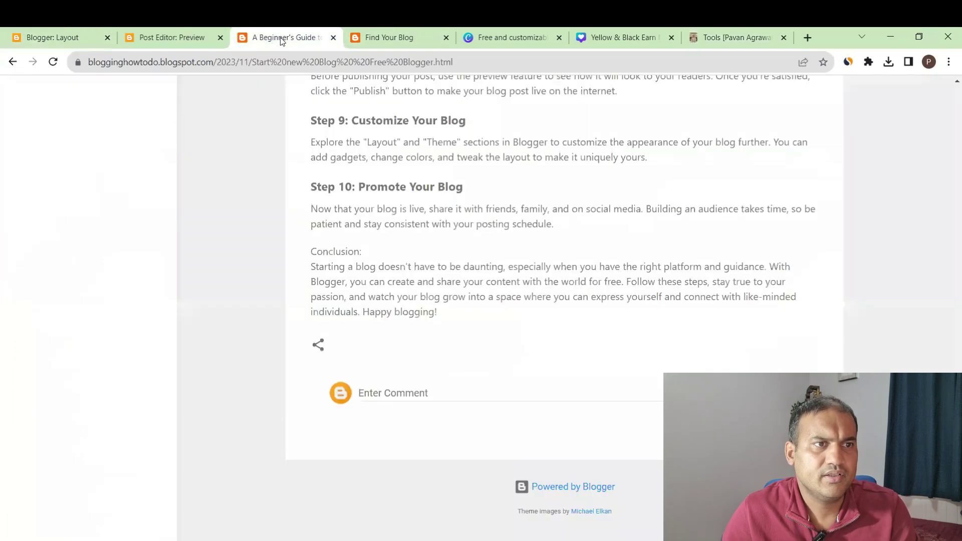
pyautogui.scroll(20, 480, 390)
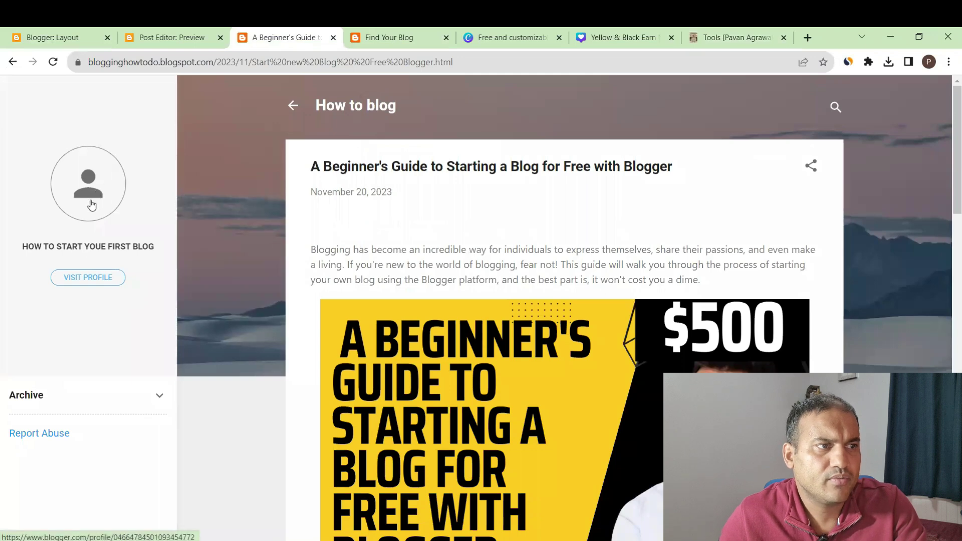
pyautogui.click(54, 39)
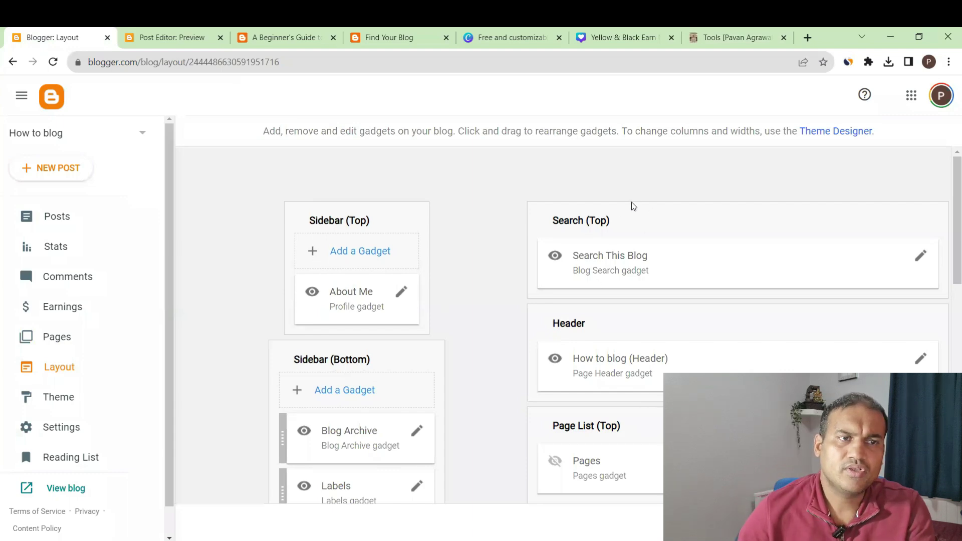
pyautogui.click(80, 409)
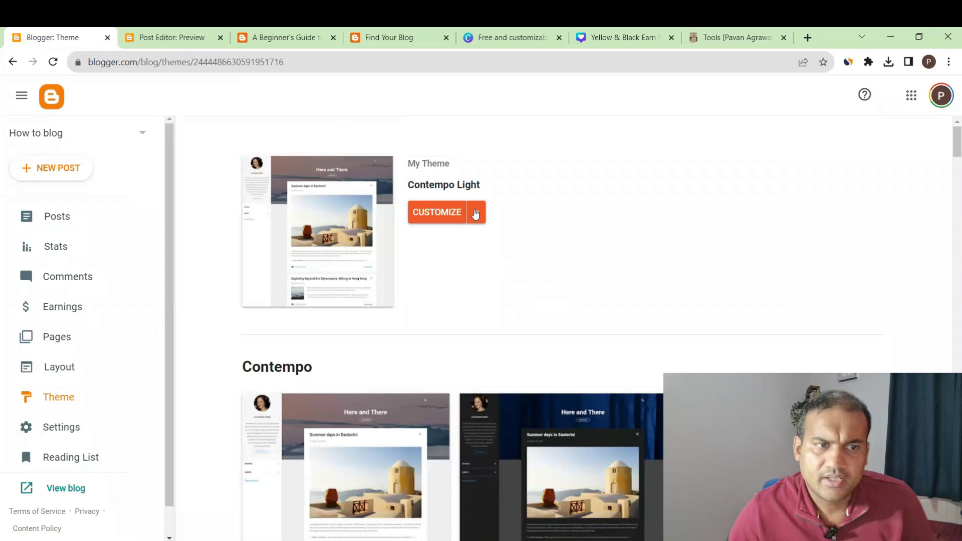
# Step: Browse the Contempo, Soho and Emporio theme thumbnails without changing the theme
pyautogui.scroll(-9, 519, 253)
pyautogui.scroll(-4, 521, 261)
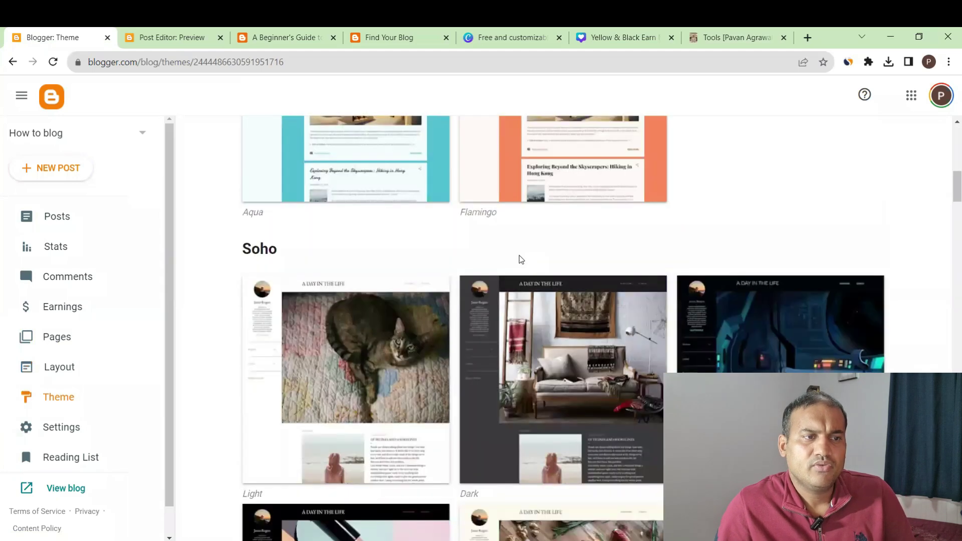
pyautogui.scroll(12, 518, 260)
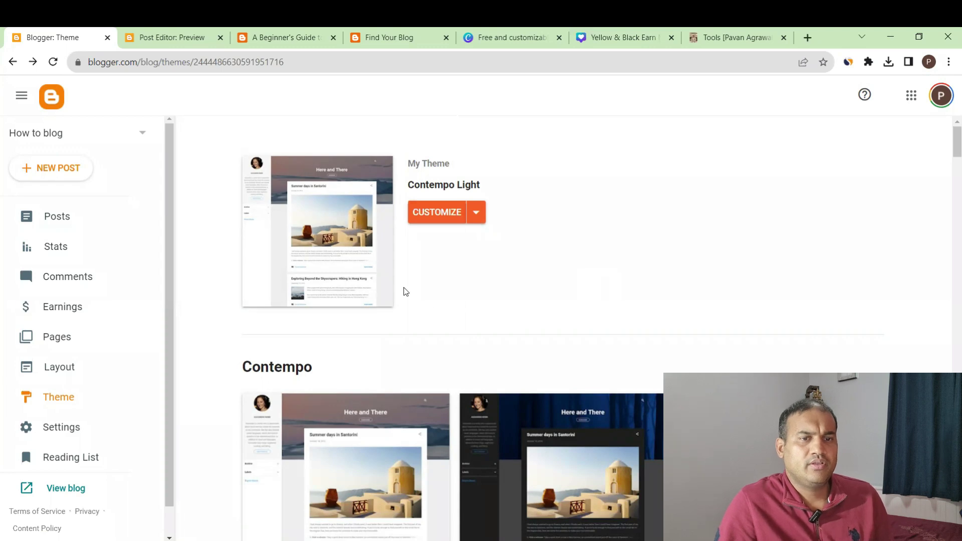
pyautogui.scroll(-3, 572, 308)
pyautogui.scroll(-1, 573, 309)
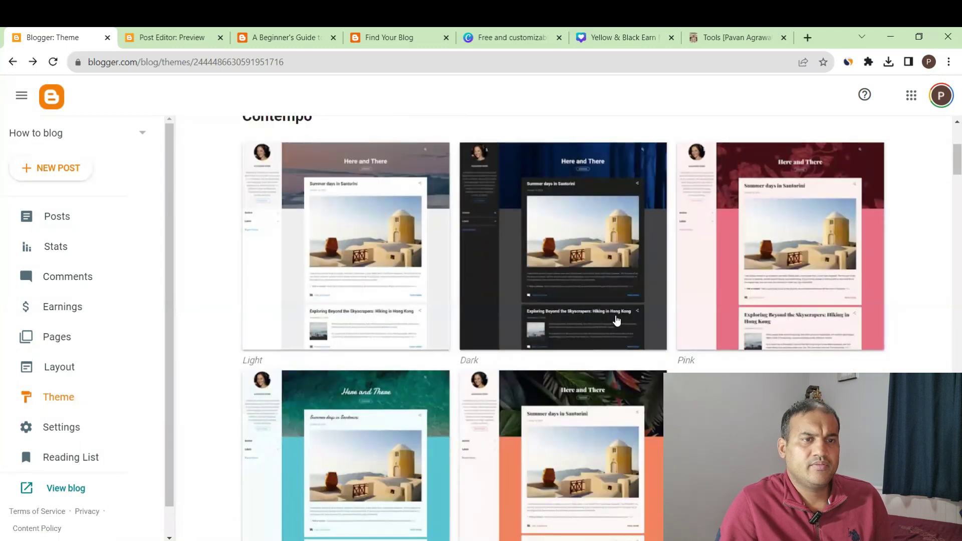
pyautogui.scroll(-1, 615, 319)
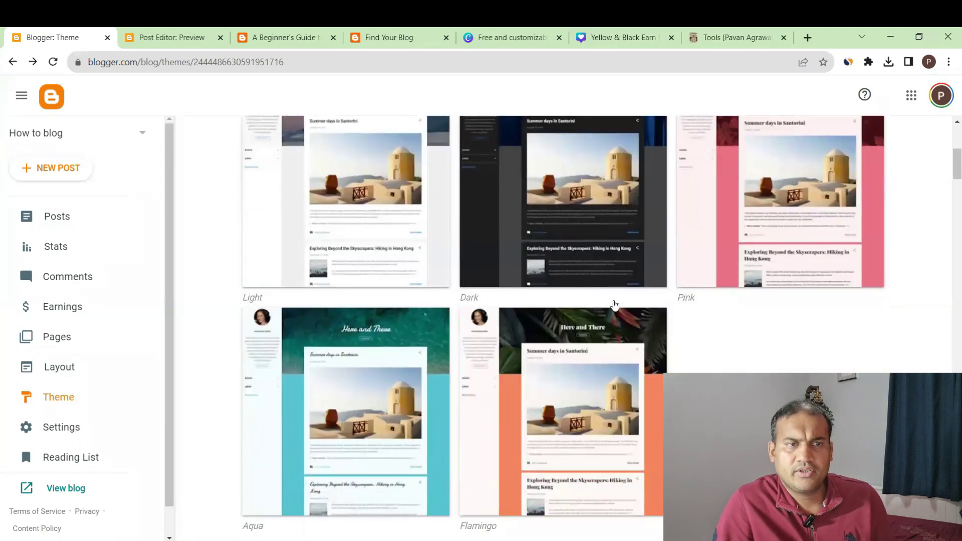
pyautogui.scroll(-5, 671, 318)
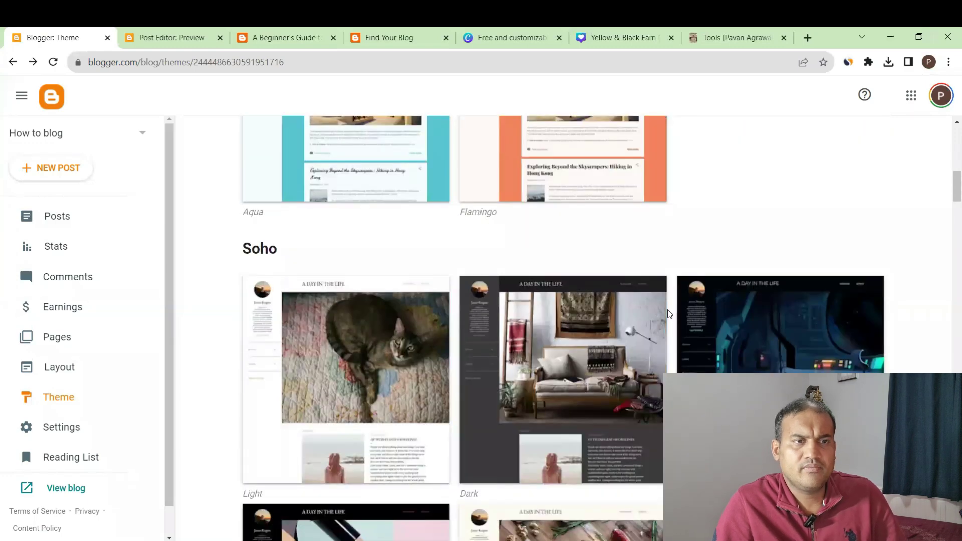
pyautogui.scroll(-7, 670, 312)
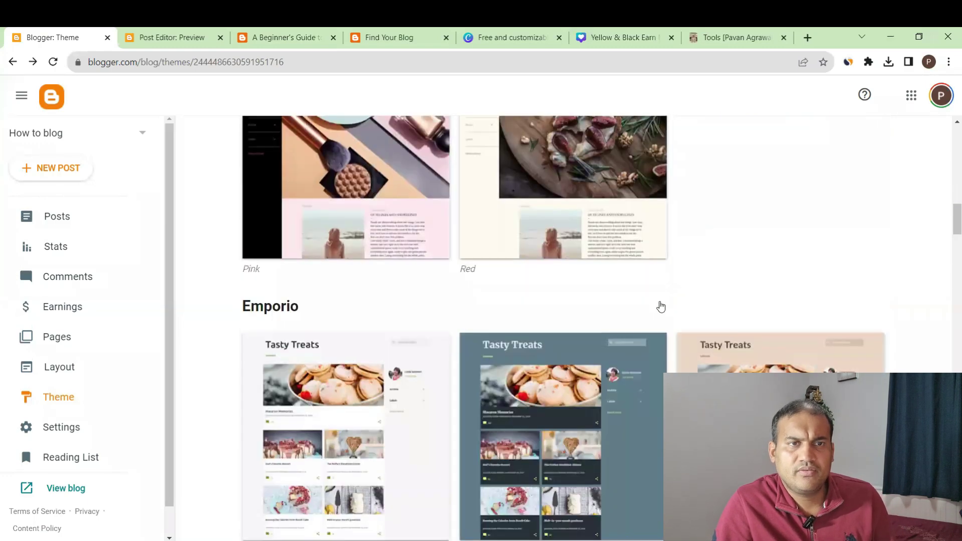
pyautogui.scroll(-5, 661, 307)
pyautogui.scroll(2, 660, 306)
pyautogui.scroll(-7, 661, 306)
pyautogui.scroll(13, 584, 340)
pyautogui.scroll(10, 584, 343)
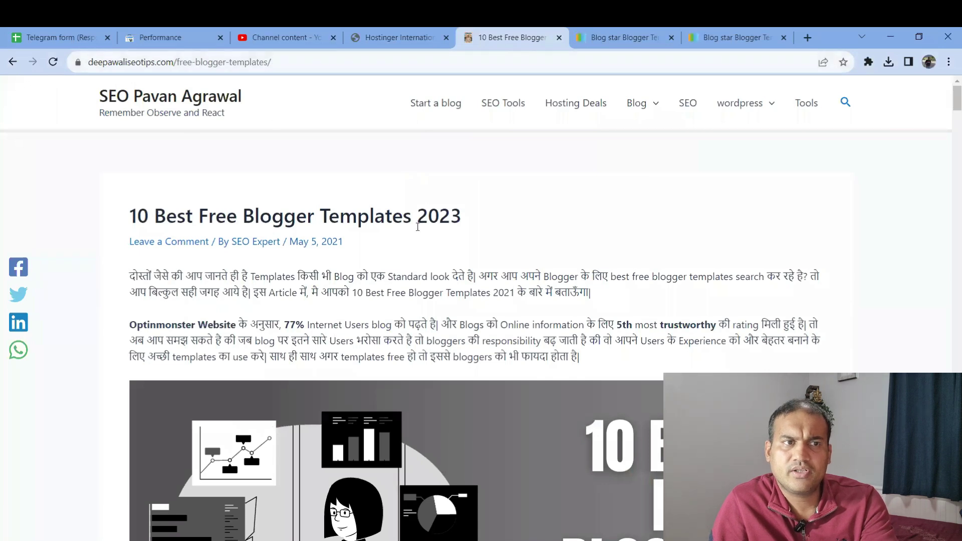
# Step: Find the article's table of 10 free templates led by Blogstar, then return to Blogger's Theme page
pyautogui.scroll(-10, 470, 238)
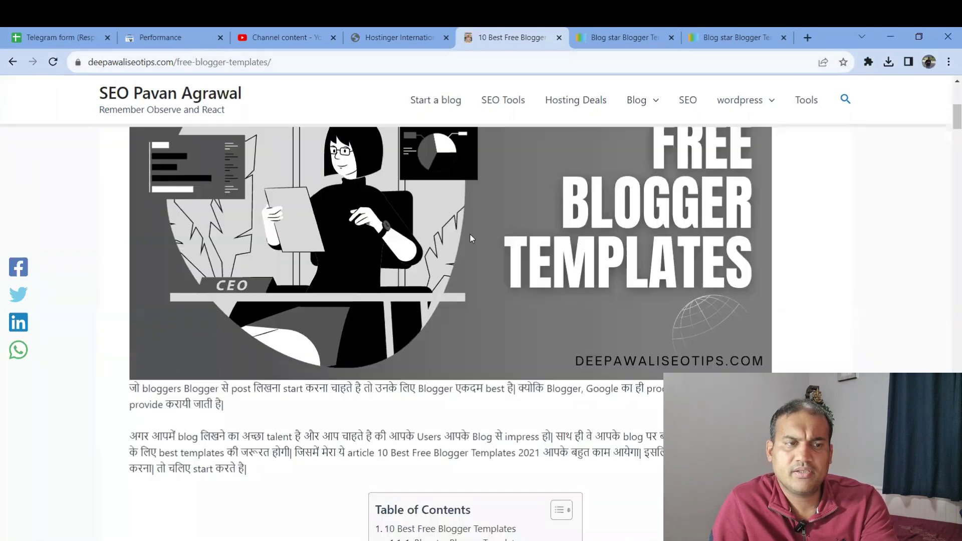
pyautogui.scroll(-7, 470, 235)
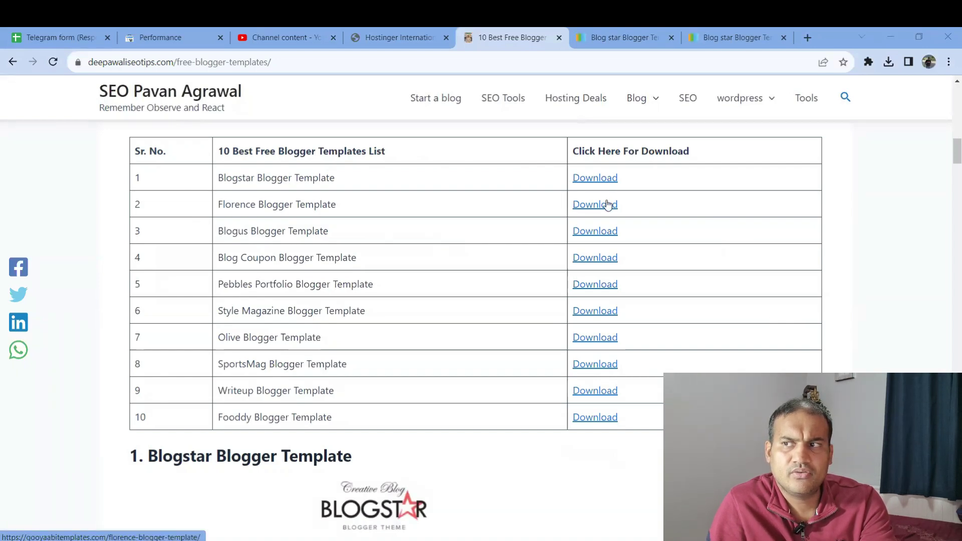
pyautogui.hotkey('alt', 'Tab')
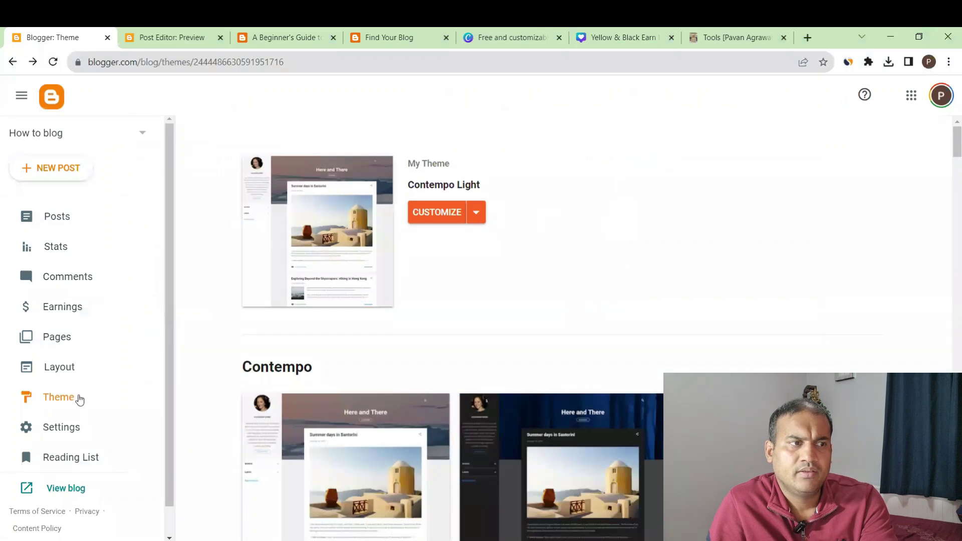
# Step: Restore the theme from a file in Downloads > Blogstar-template-free-version > inner folder
pyautogui.click(78, 402)
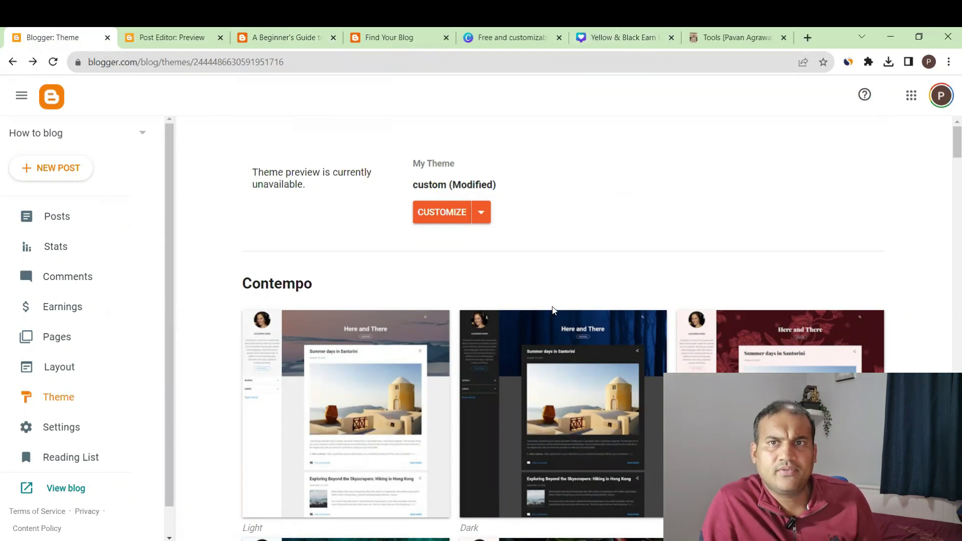
pyautogui.click(481, 215)
pyautogui.click(431, 251)
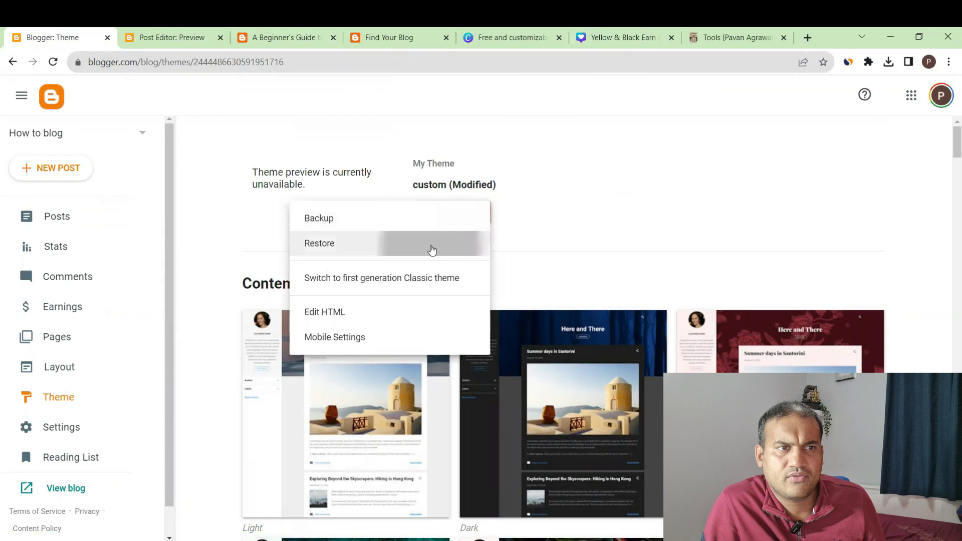
pyautogui.click(564, 347)
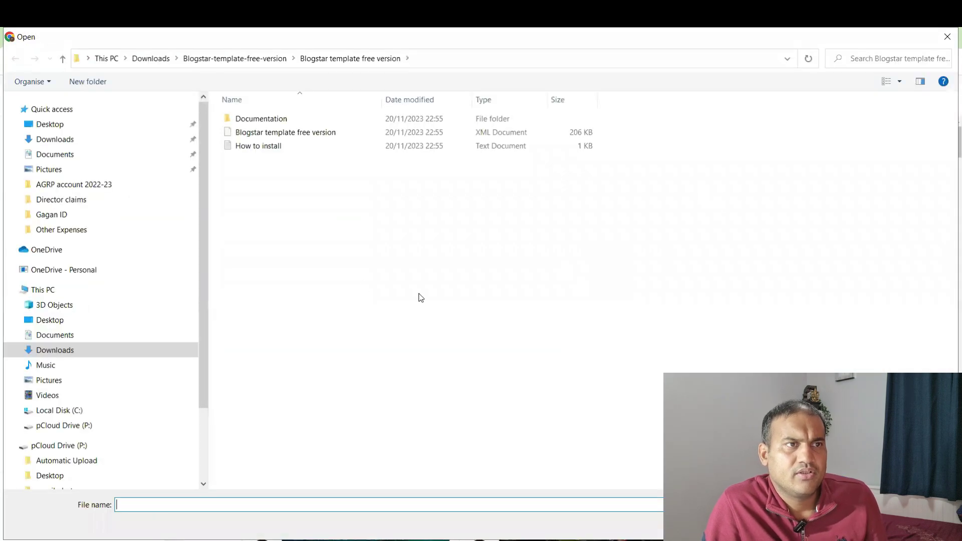
pyautogui.click(150, 59)
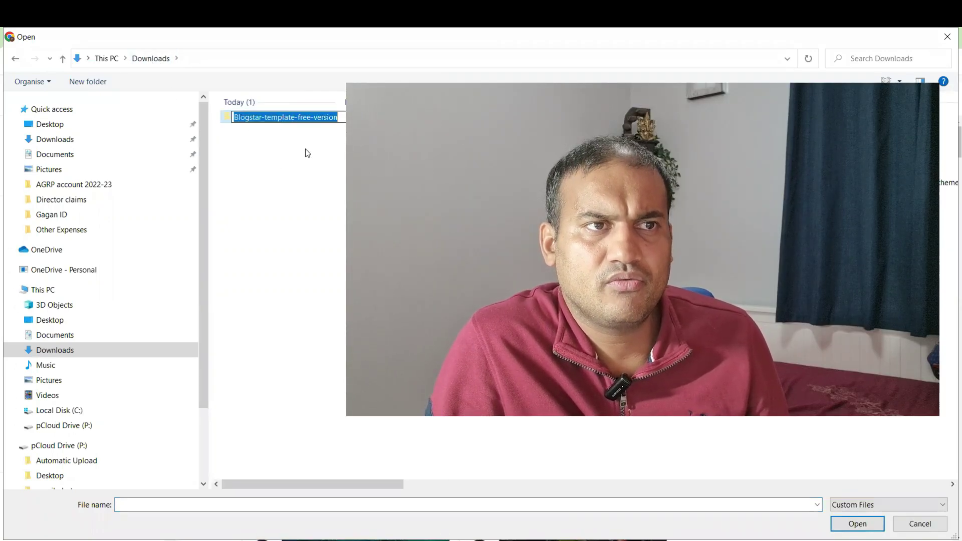
pyautogui.doubleClick(294, 119)
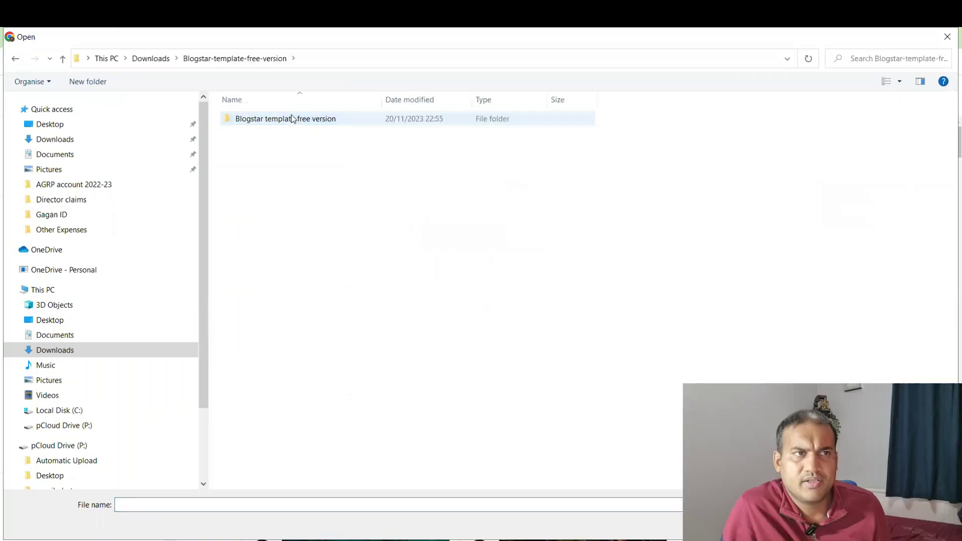
pyautogui.doubleClick(293, 118)
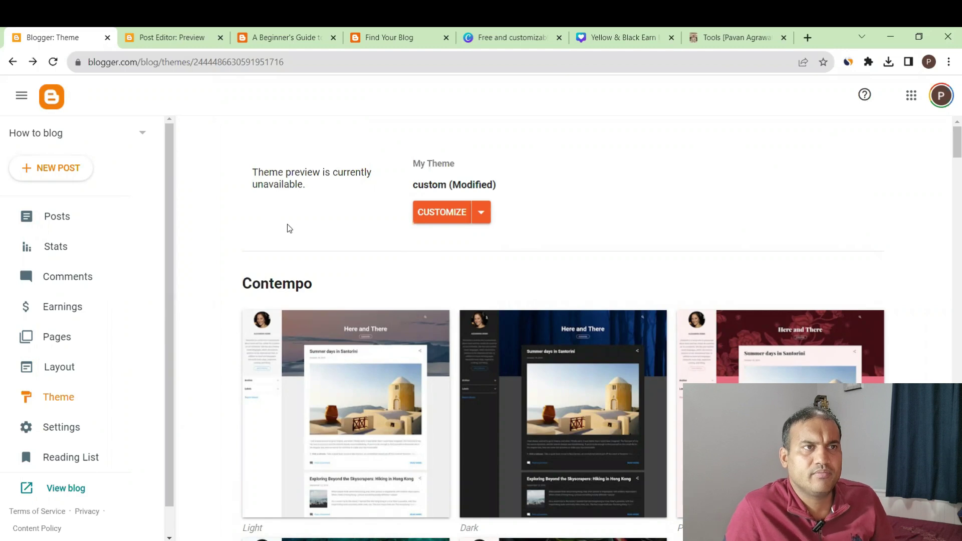
pyautogui.click(285, 30)
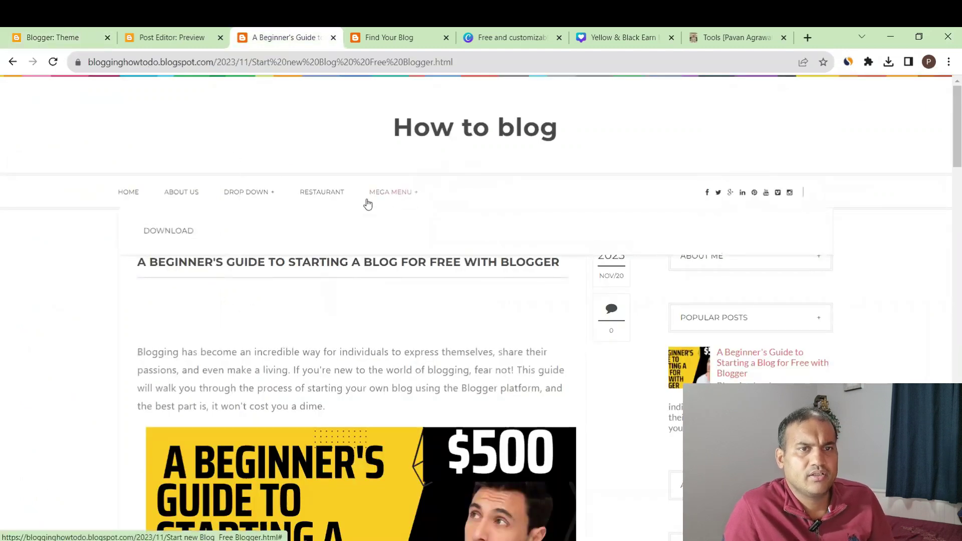
pyautogui.moveTo(230, 209)
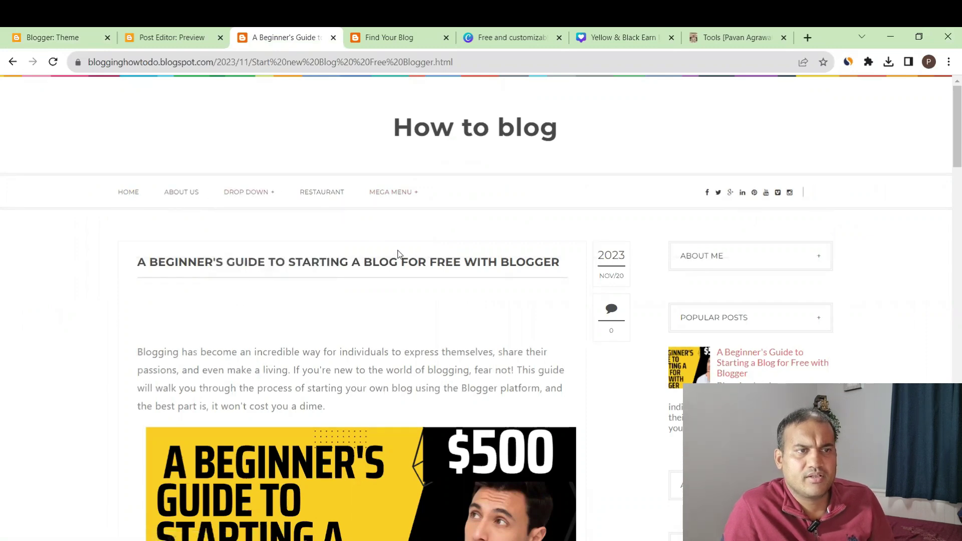
pyautogui.scroll(-5, 461, 276)
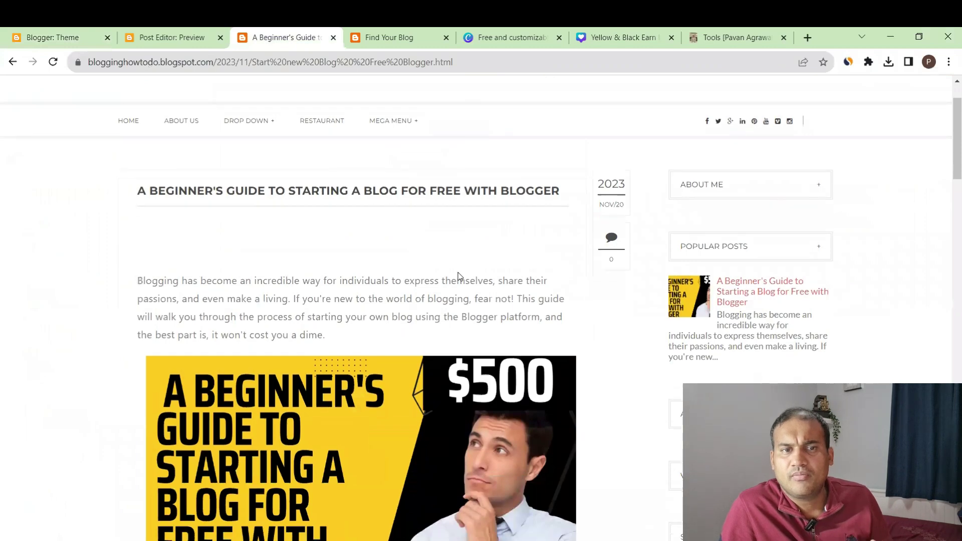
pyautogui.scroll(-6, 458, 272)
pyautogui.scroll(6, 458, 272)
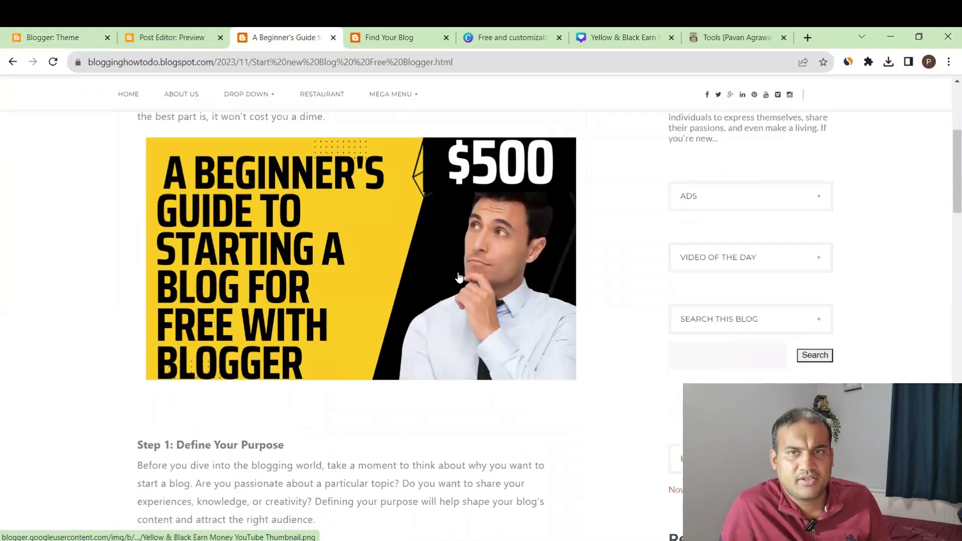
pyautogui.scroll(5, 459, 276)
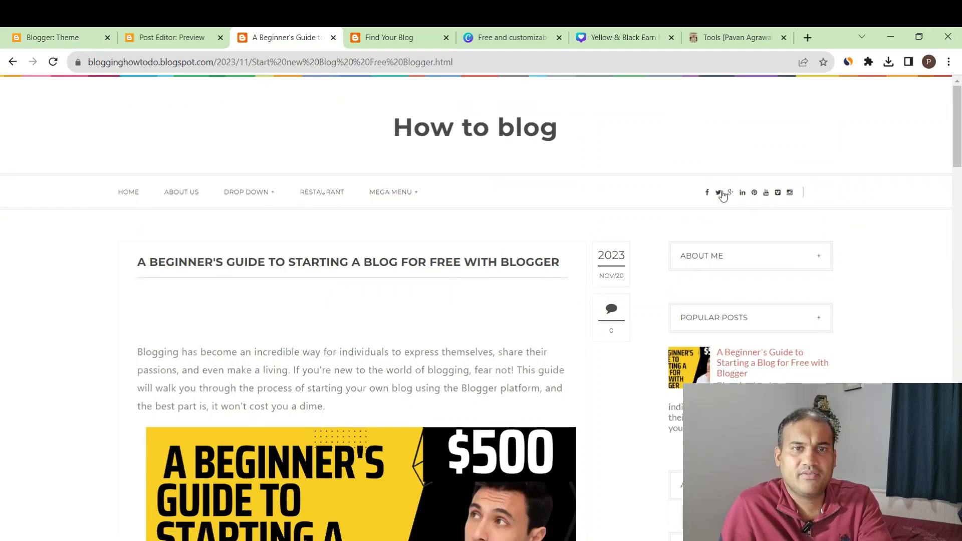
pyautogui.scroll(-20, 762, 286)
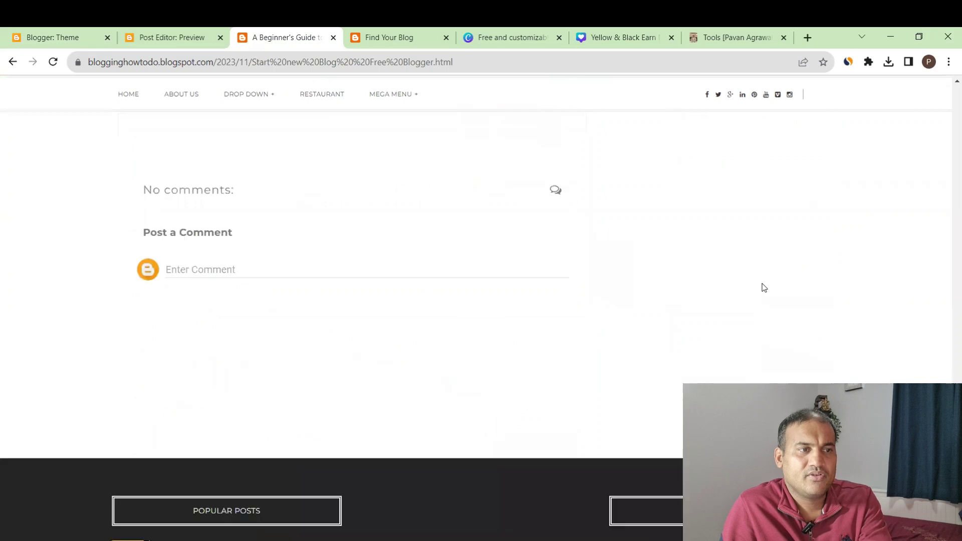
pyautogui.scroll(-5, 764, 287)
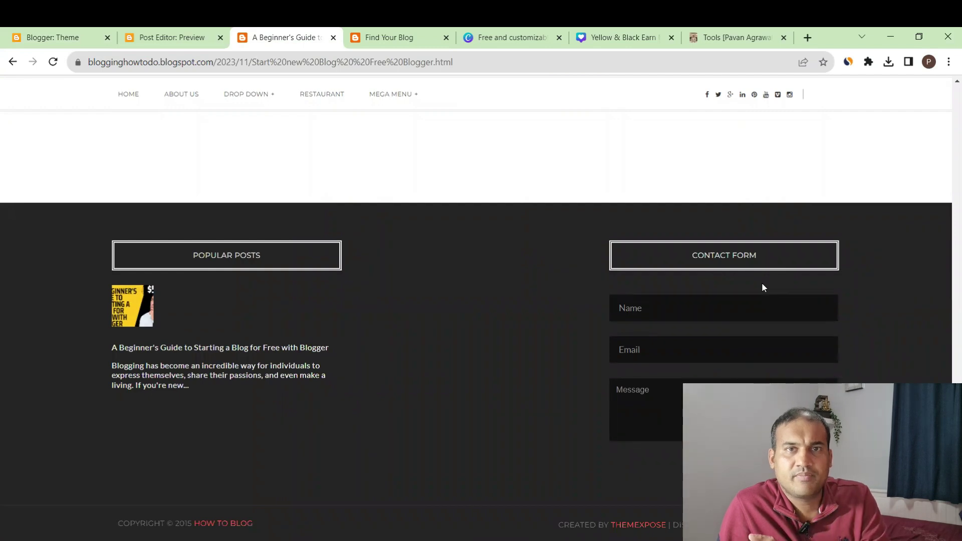
pyautogui.click(164, 29)
pyautogui.click(47, 35)
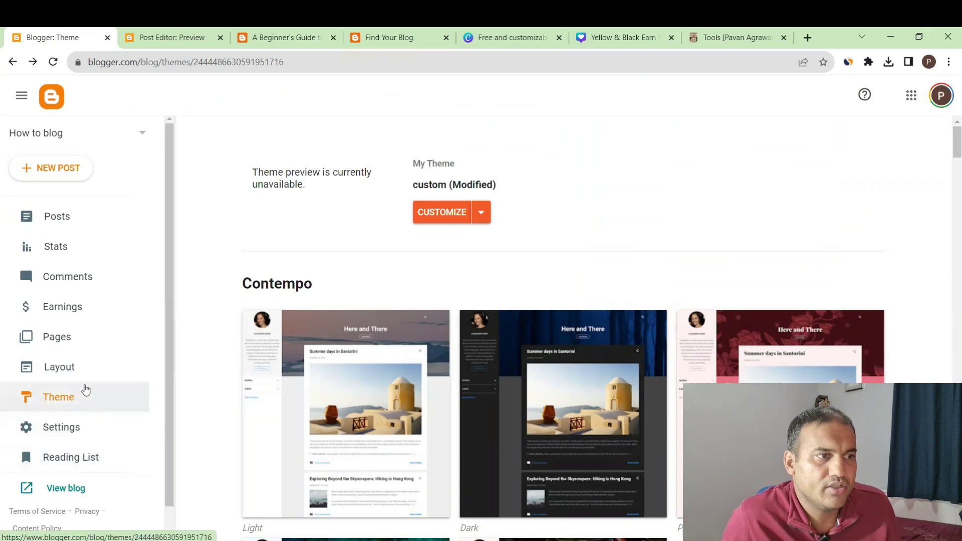
# Step: Review the new template's gadgets in Layout and edit the Blog Posts gadget
pyautogui.click(80, 368)
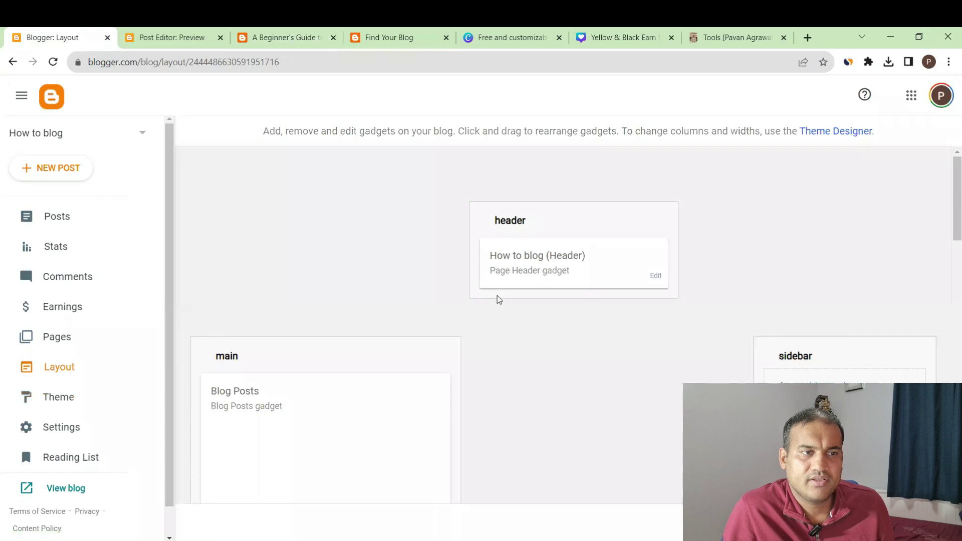
pyautogui.scroll(-3, 325, 360)
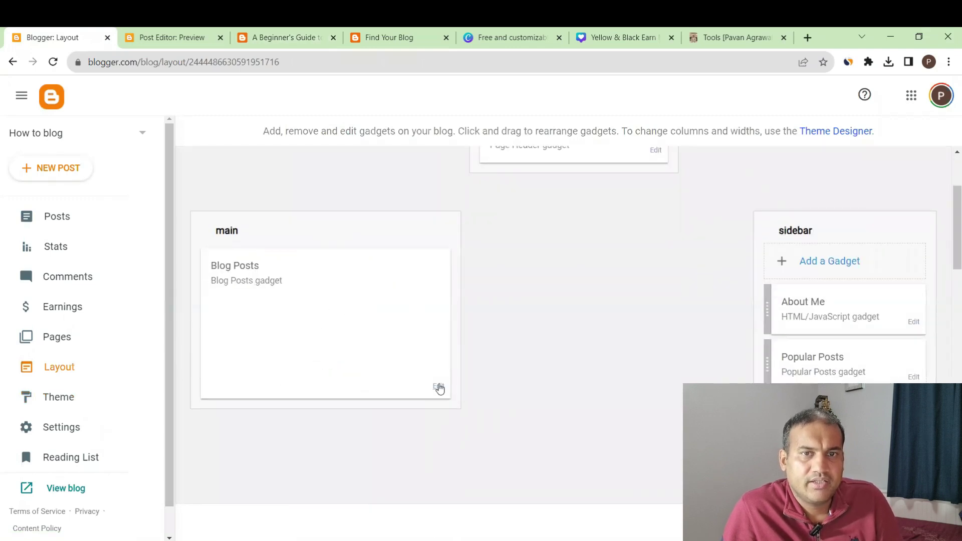
pyautogui.scroll(-15, 765, 323)
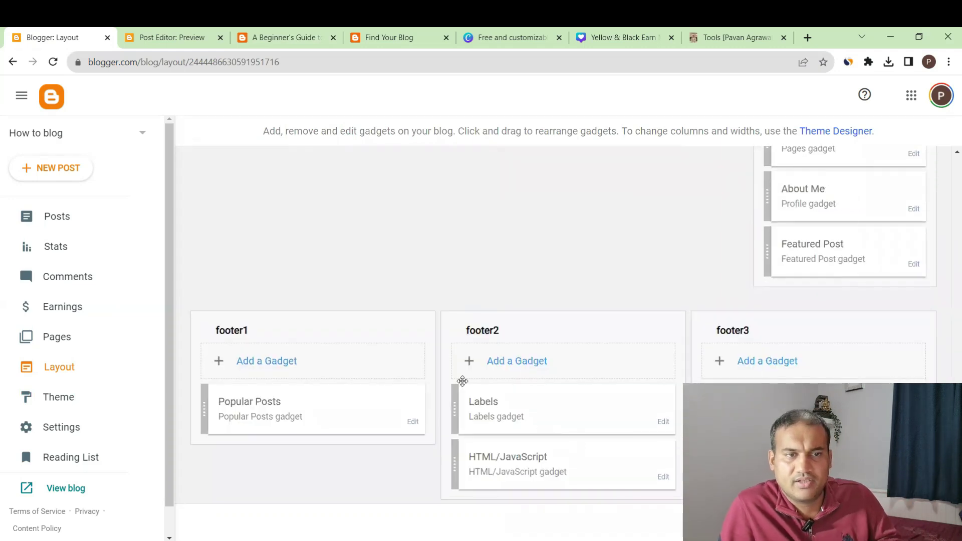
pyautogui.scroll(15, 493, 361)
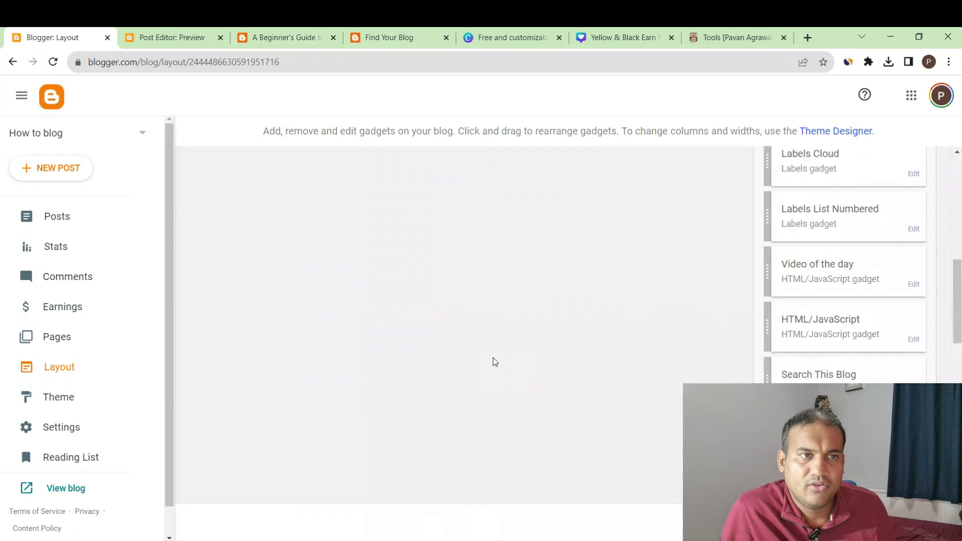
pyautogui.click(438, 452)
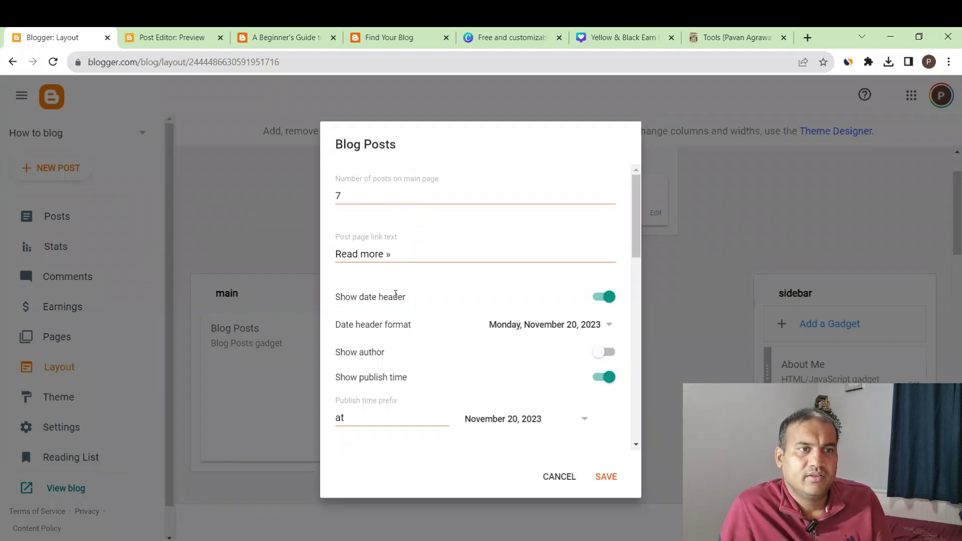
# Step: Review the Blog Posts gadget options and save them
pyautogui.scroll(-3, 514, 325)
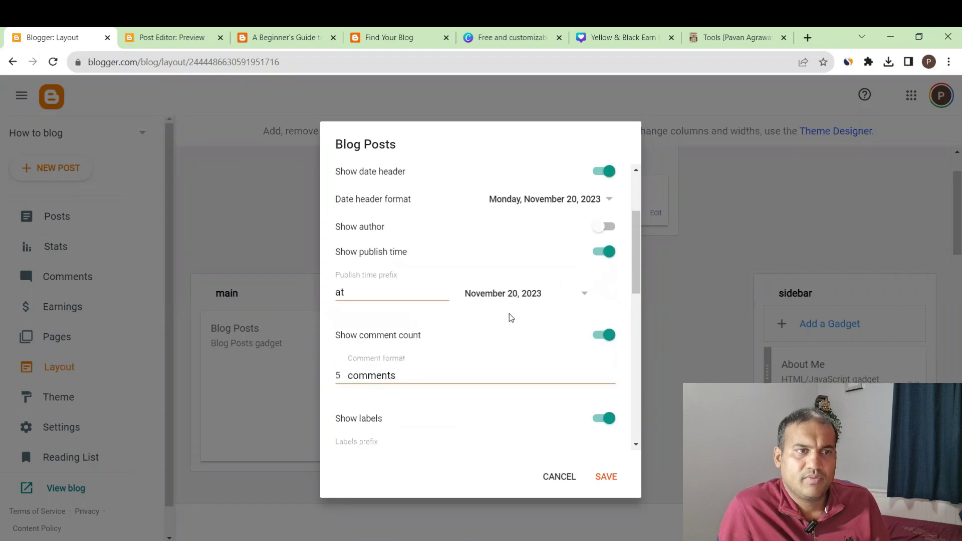
pyautogui.scroll(-1, 493, 351)
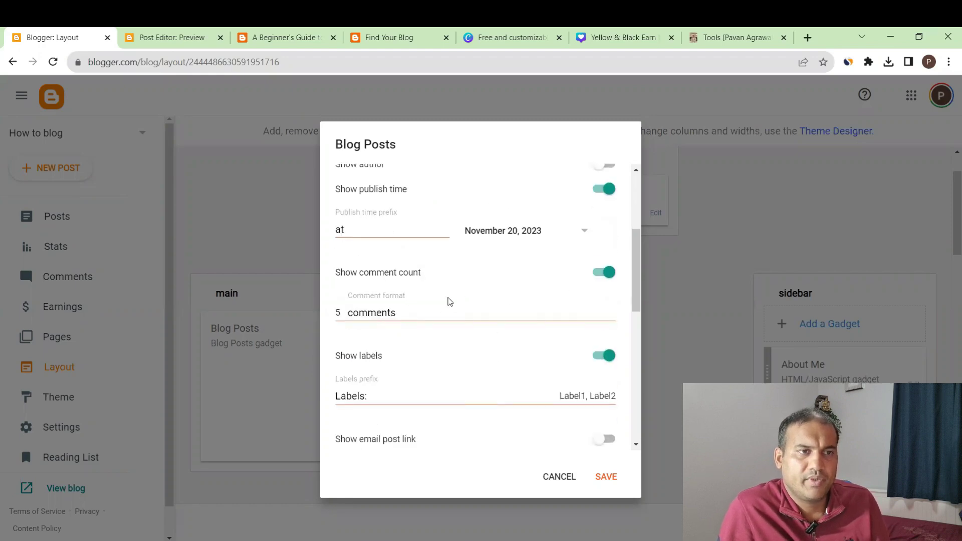
pyautogui.scroll(5, 436, 321)
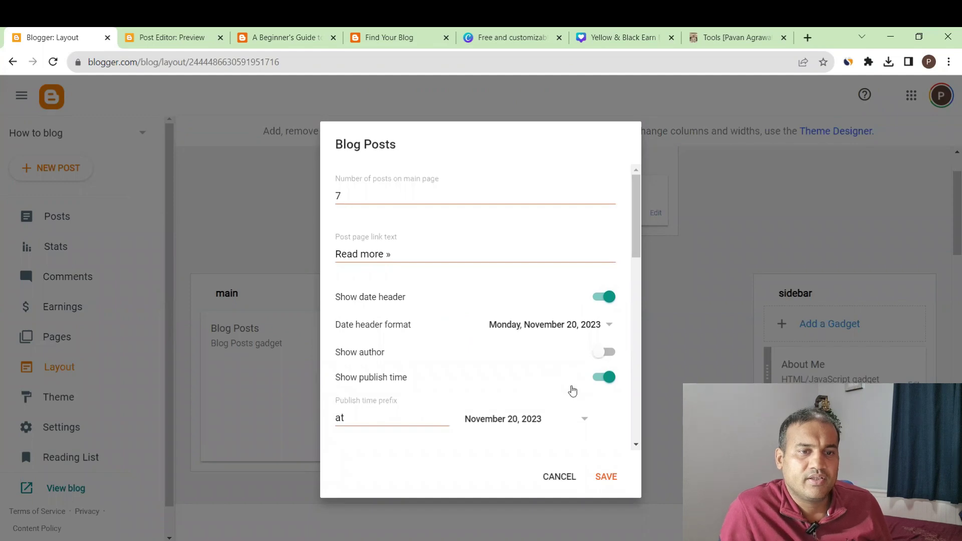
pyautogui.scroll(-10, 570, 385)
pyautogui.click(605, 476)
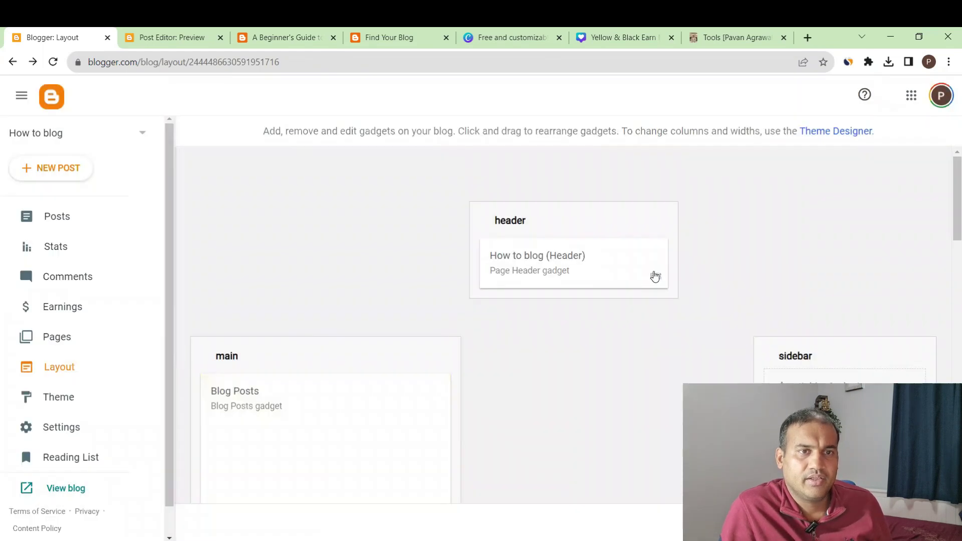
# Step: Inspect the Configure Header dialog and cancel it without changes
pyautogui.click(655, 275)
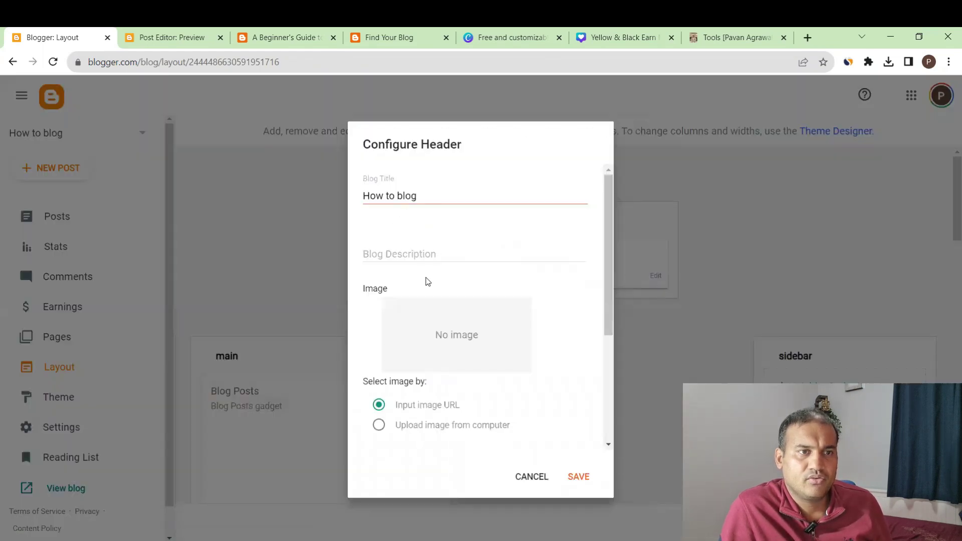
pyautogui.scroll(-3, 478, 280)
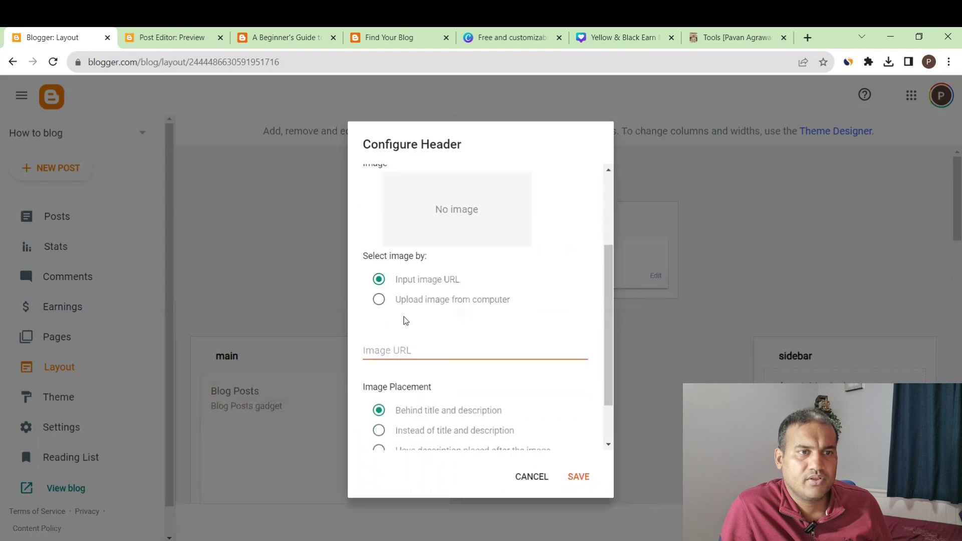
pyautogui.scroll(-1, 468, 321)
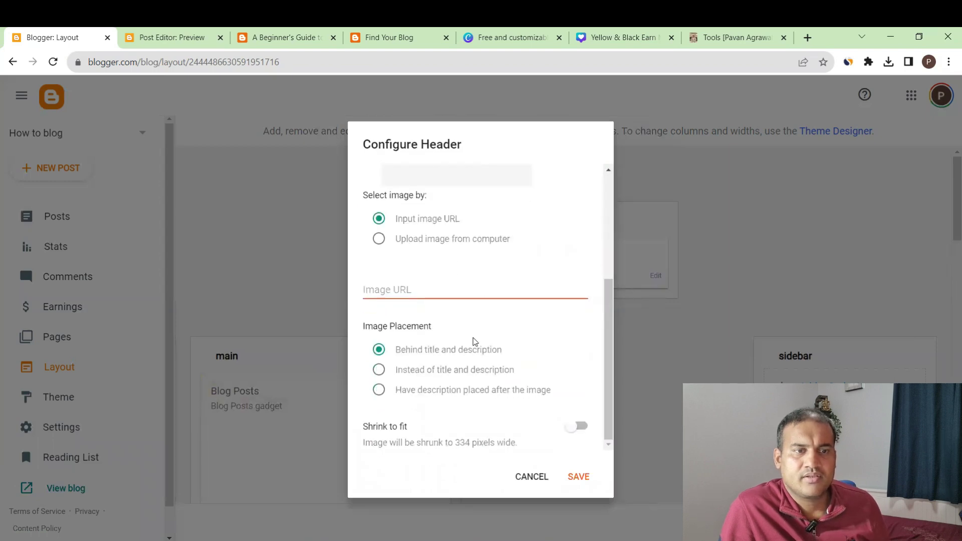
pyautogui.click(534, 479)
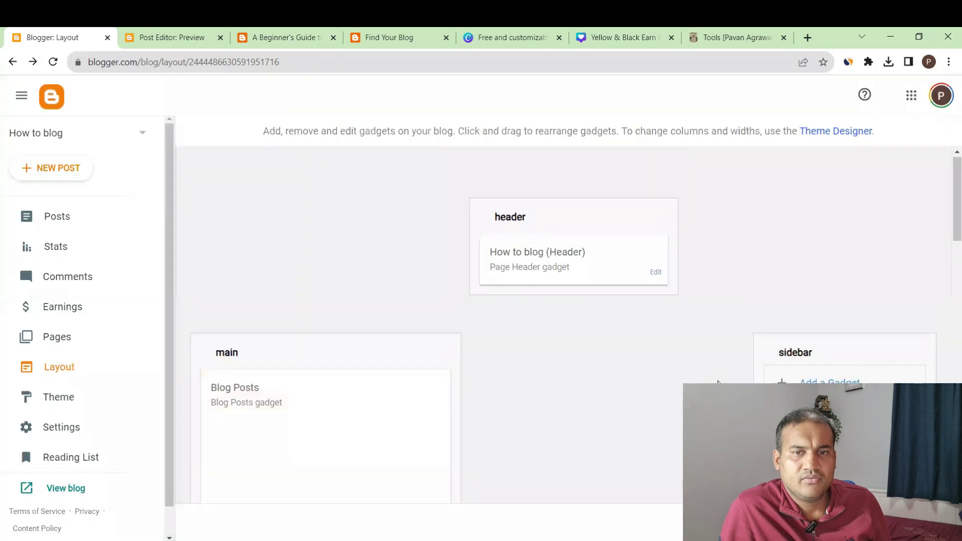
pyautogui.scroll(-5, 717, 381)
pyautogui.click(286, 37)
pyautogui.moveTo(234, 161)
pyautogui.scroll(20, 209, 197)
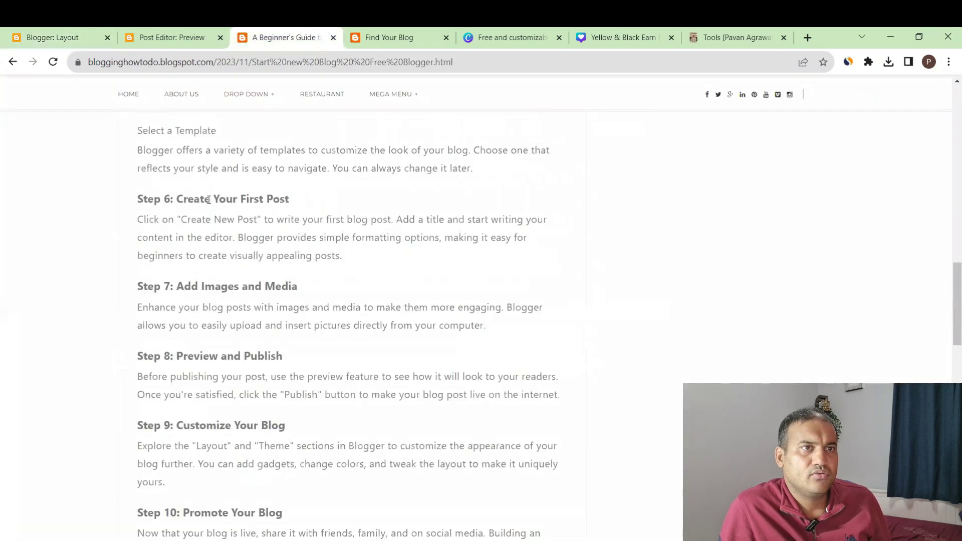
pyautogui.scroll(5, 201, 200)
pyautogui.click(127, 195)
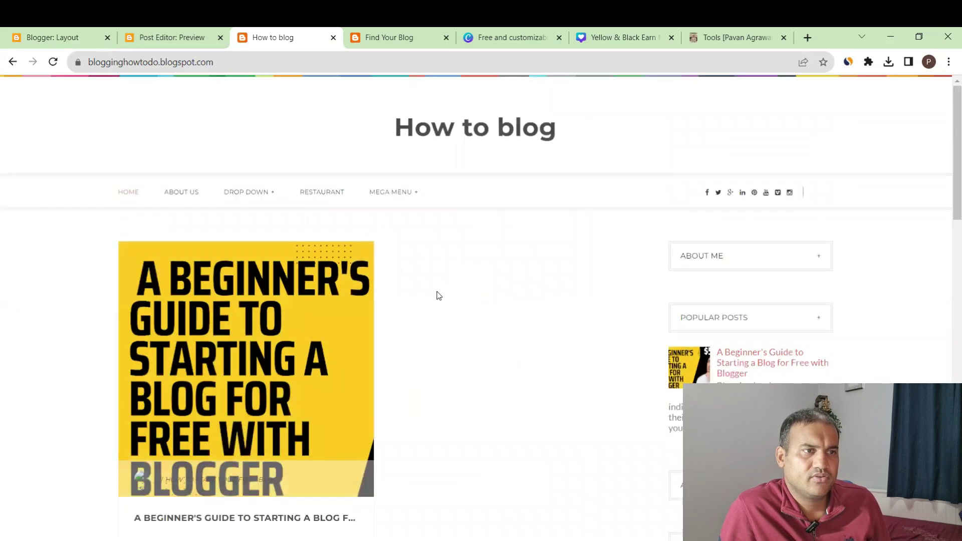
pyautogui.scroll(-3, 436, 294)
pyautogui.scroll(-2, 395, 258)
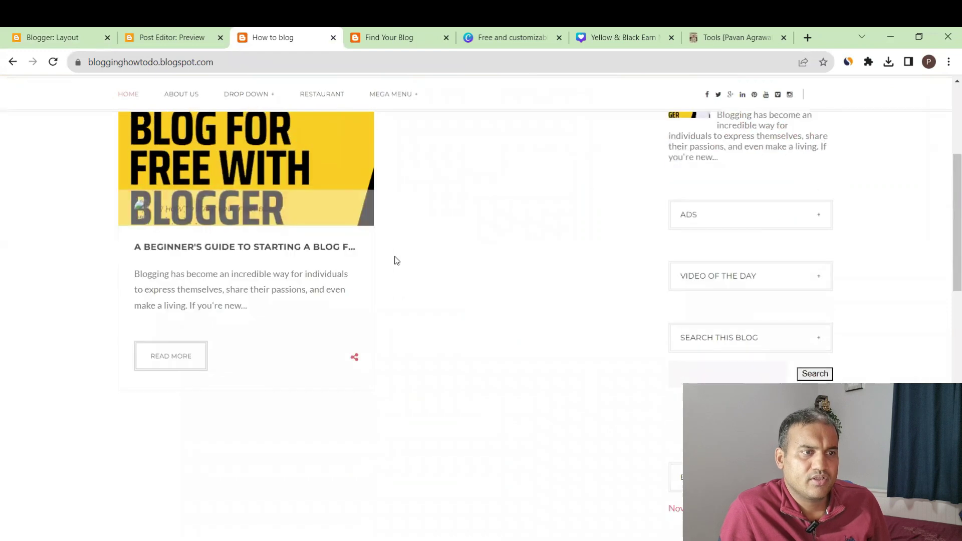
pyautogui.scroll(5, 403, 319)
pyautogui.scroll(1, 404, 319)
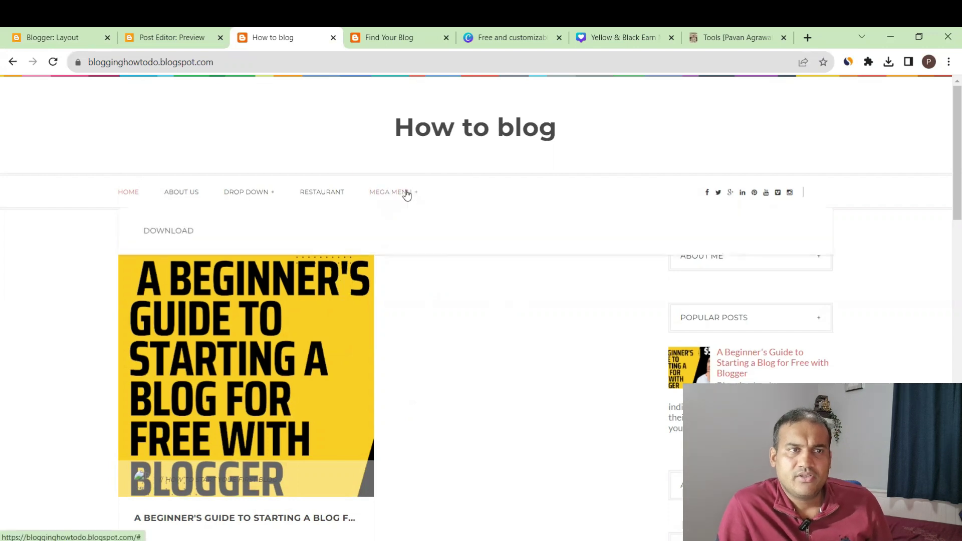
pyautogui.click(170, 43)
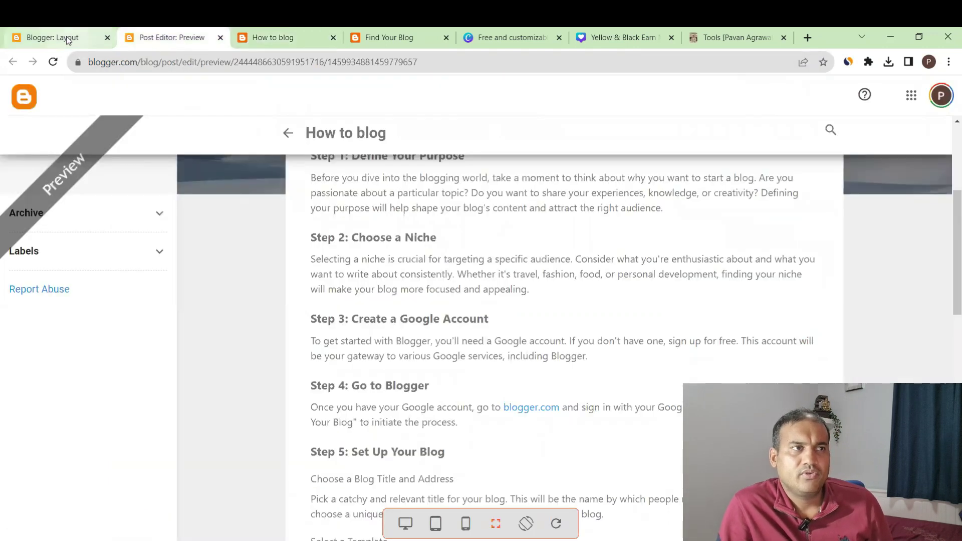
pyautogui.click(80, 41)
# Step: Set passport photo.jpg as the favicon in Configure Favicon and save it
pyautogui.scroll(5, 415, 253)
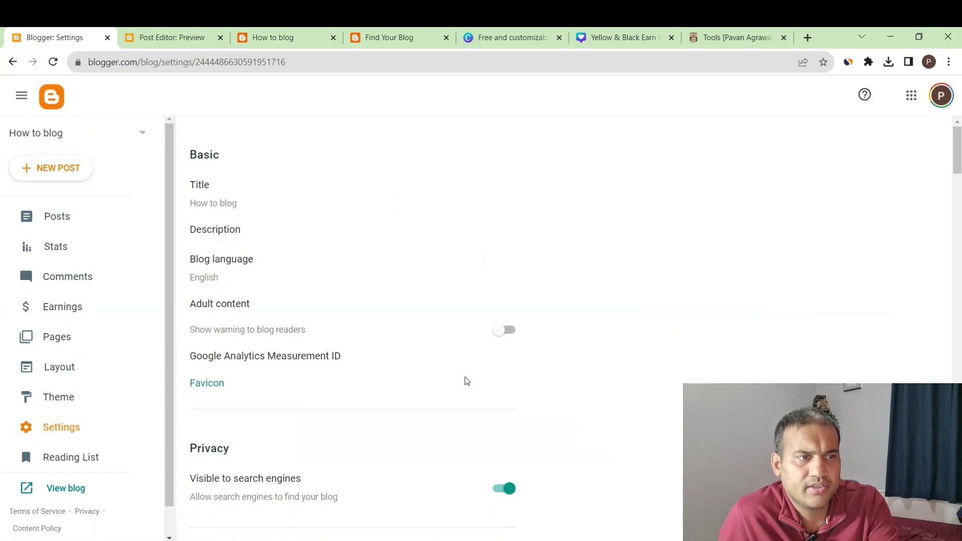
pyautogui.scroll(-1, 464, 380)
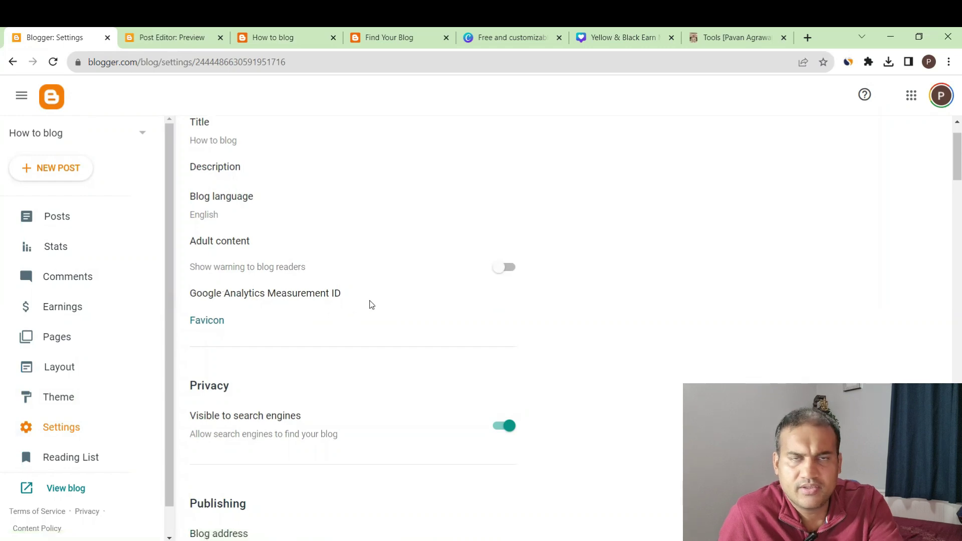
pyautogui.click(207, 320)
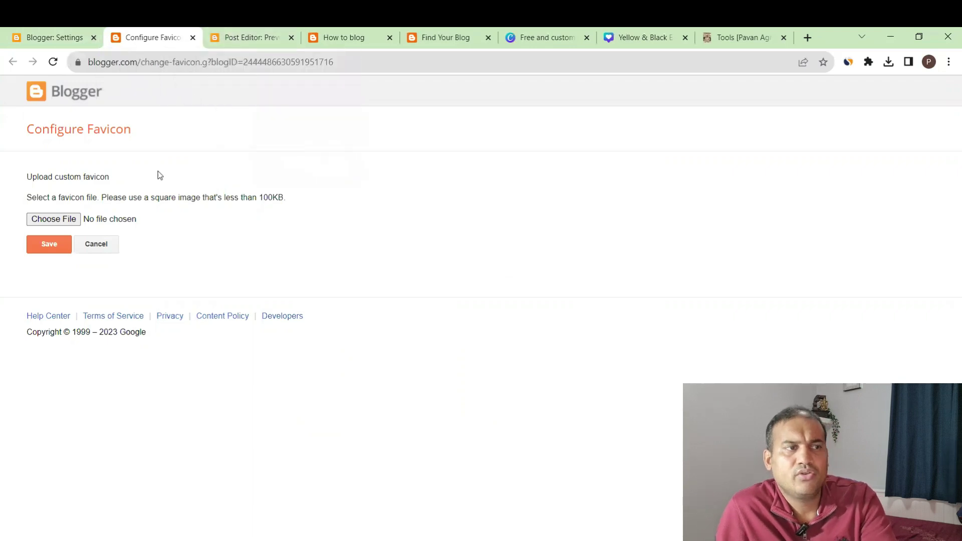
pyautogui.click(59, 224)
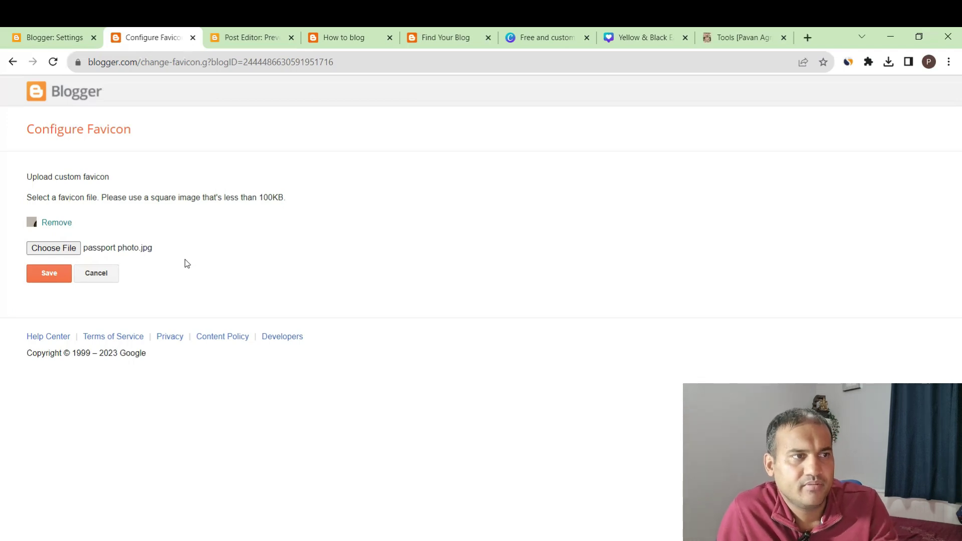
pyautogui.click(61, 279)
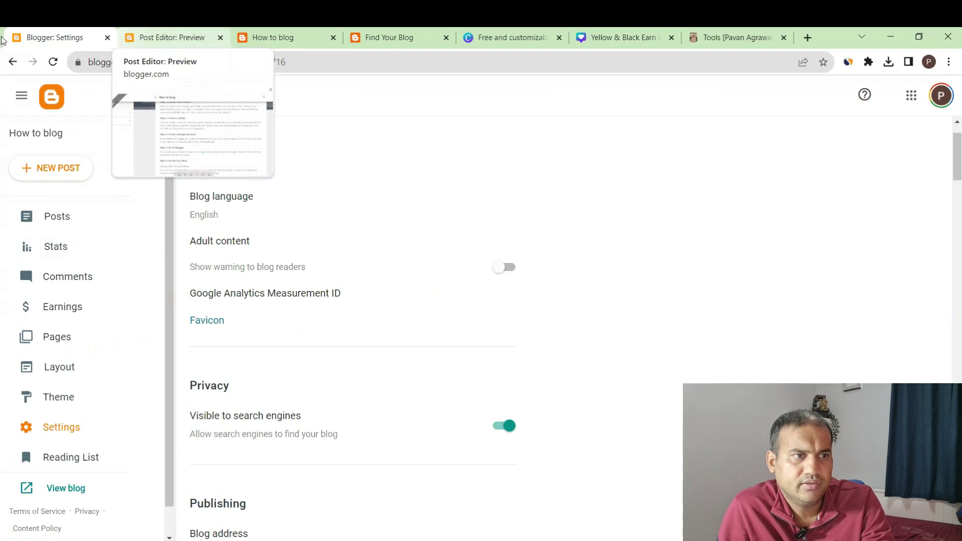
pyautogui.scroll(-2, 471, 351)
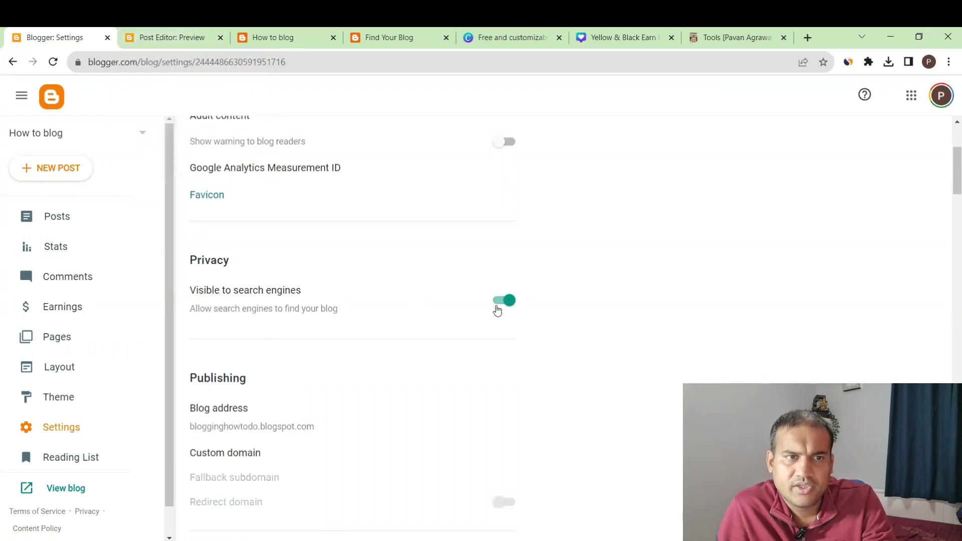
pyautogui.scroll(-1, 528, 362)
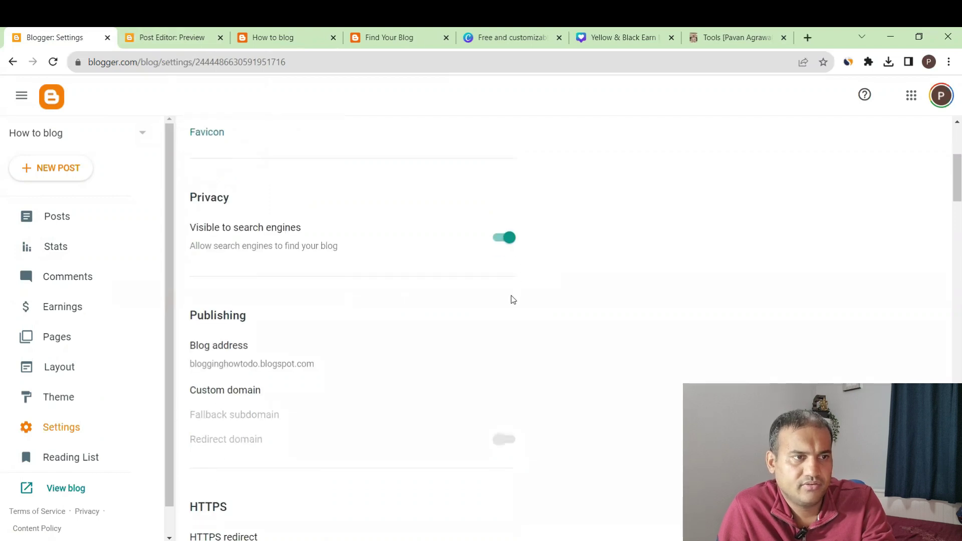
pyautogui.scroll(-1, 511, 301)
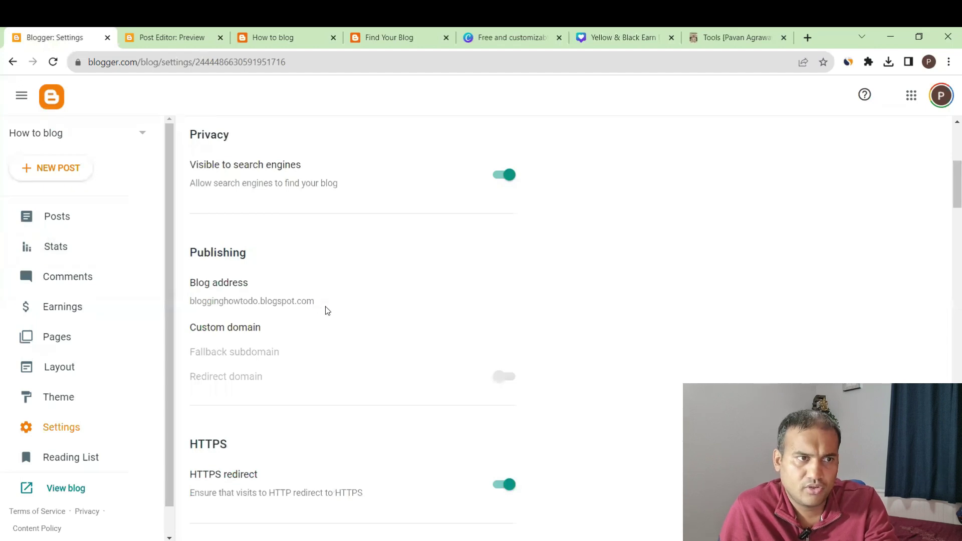
pyautogui.scroll(-2, 369, 334)
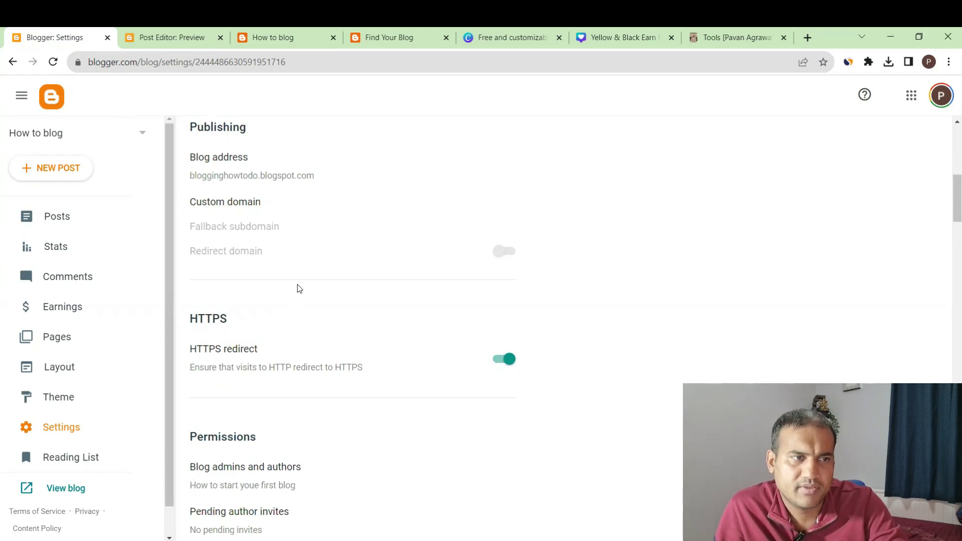
pyautogui.scroll(-3, 299, 291)
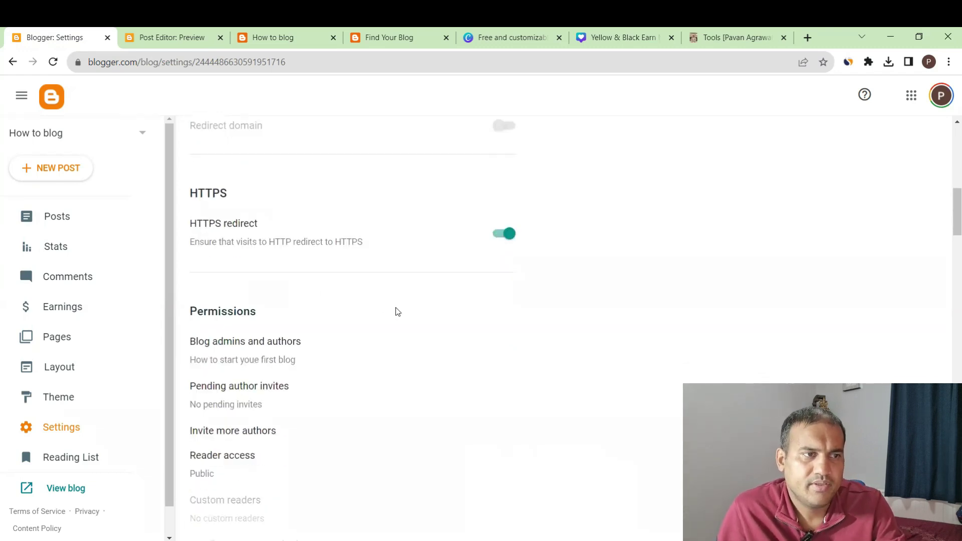
pyautogui.scroll(-1, 395, 311)
pyautogui.scroll(-1, 359, 307)
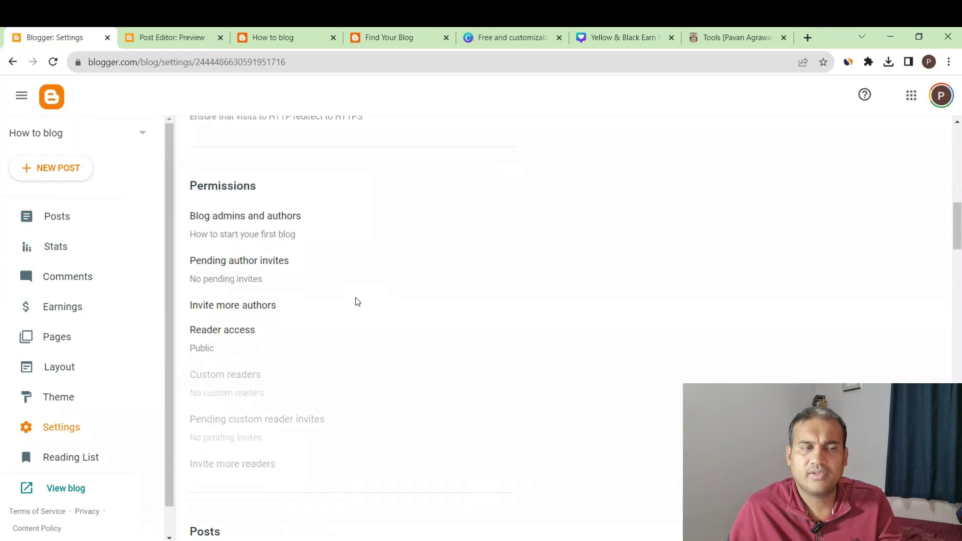
pyautogui.scroll(-2, 354, 295)
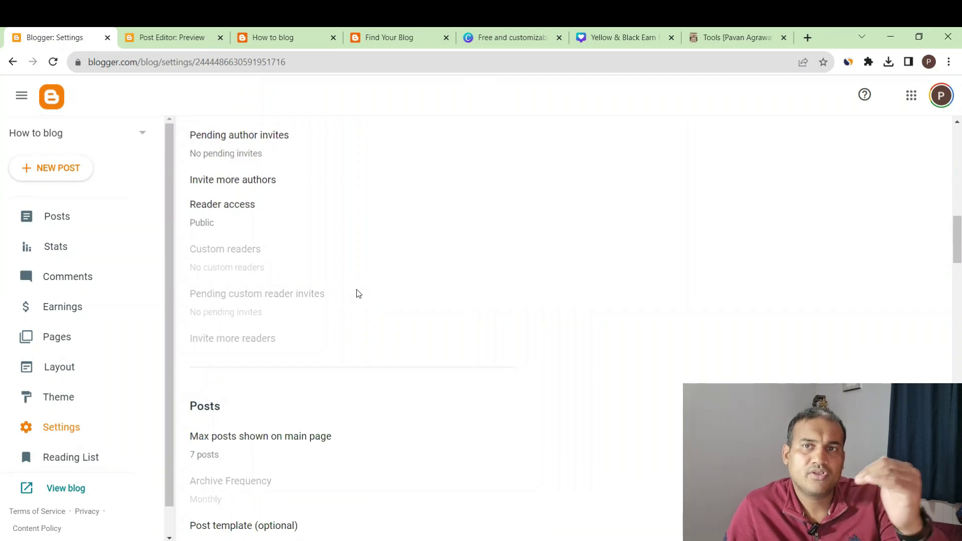
pyautogui.scroll(-4, 357, 294)
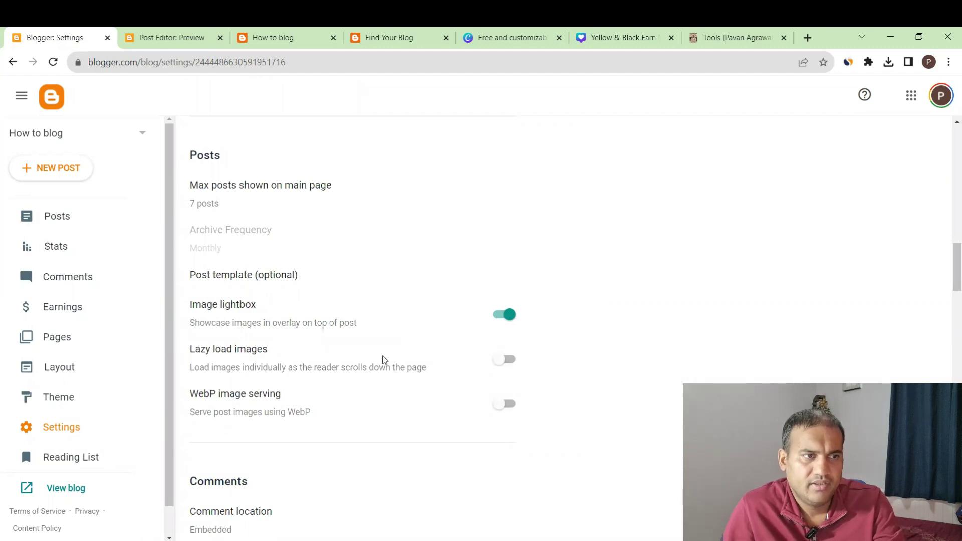
# Step: Turn on Lazy load images, WebP image serving and Enable search description
pyautogui.scroll(-1, 383, 361)
pyautogui.click(507, 297)
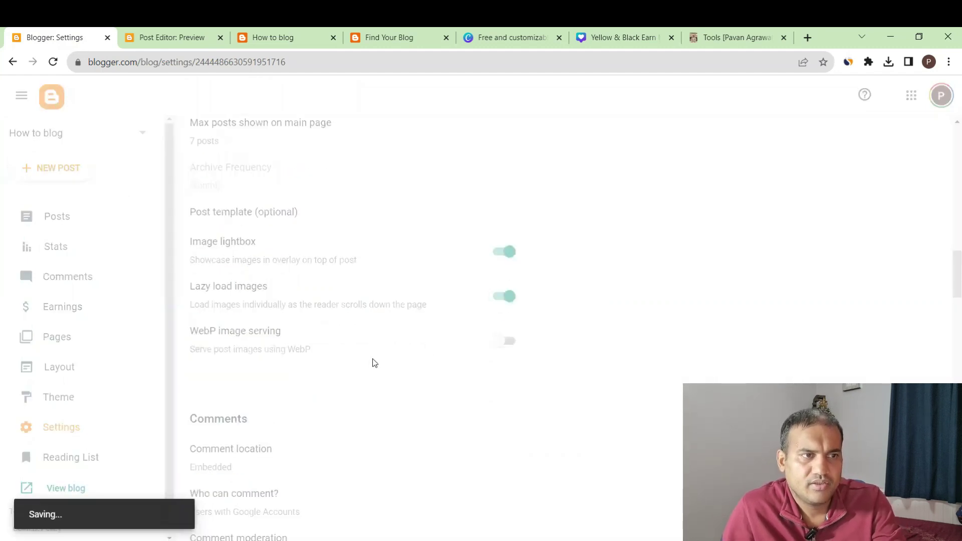
pyautogui.click(505, 342)
pyautogui.scroll(-1, 446, 357)
pyautogui.scroll(-4, 446, 356)
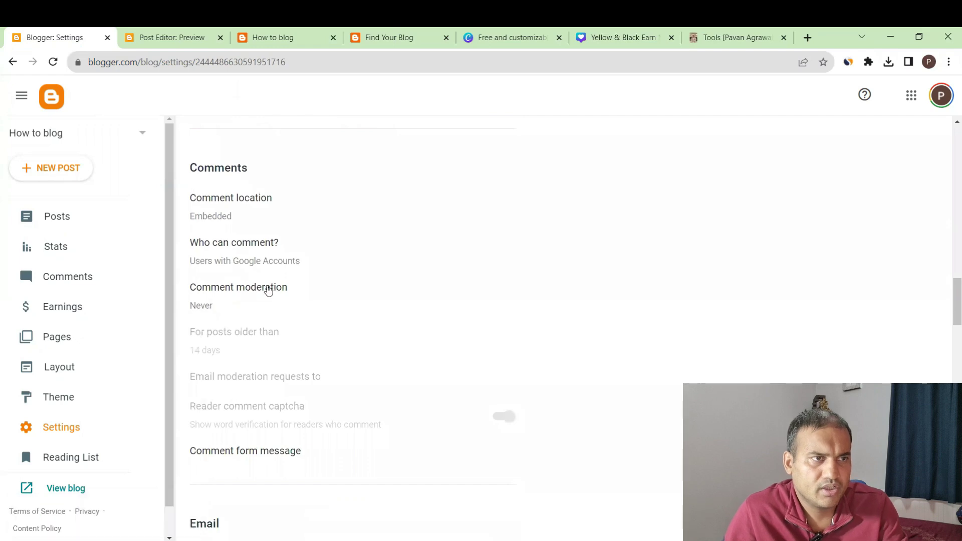
pyautogui.scroll(-5, 374, 300)
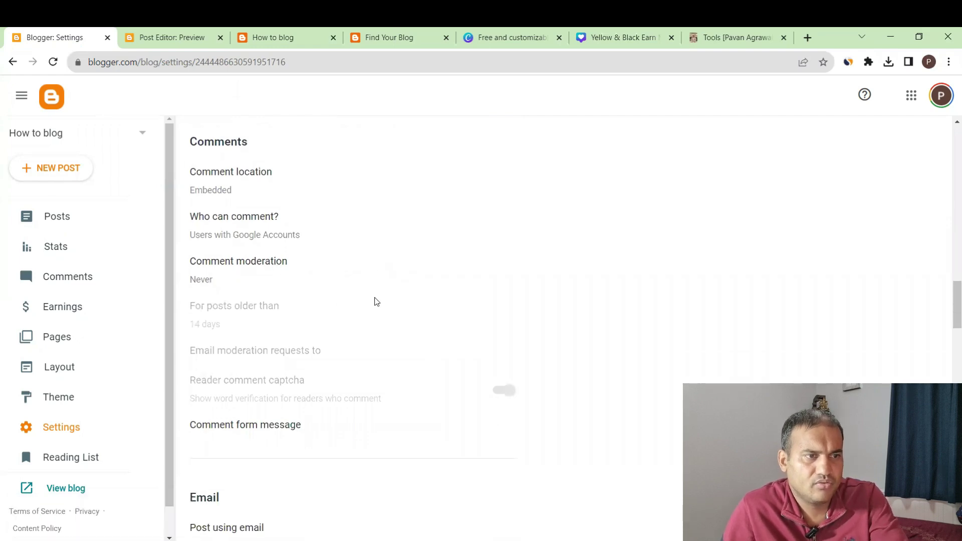
pyautogui.scroll(-2, 395, 352)
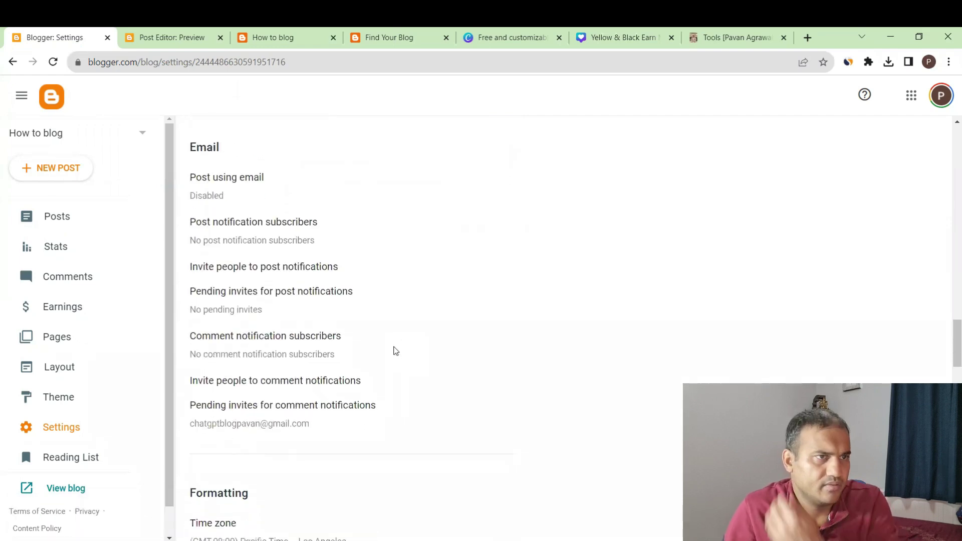
pyautogui.scroll(-9, 396, 346)
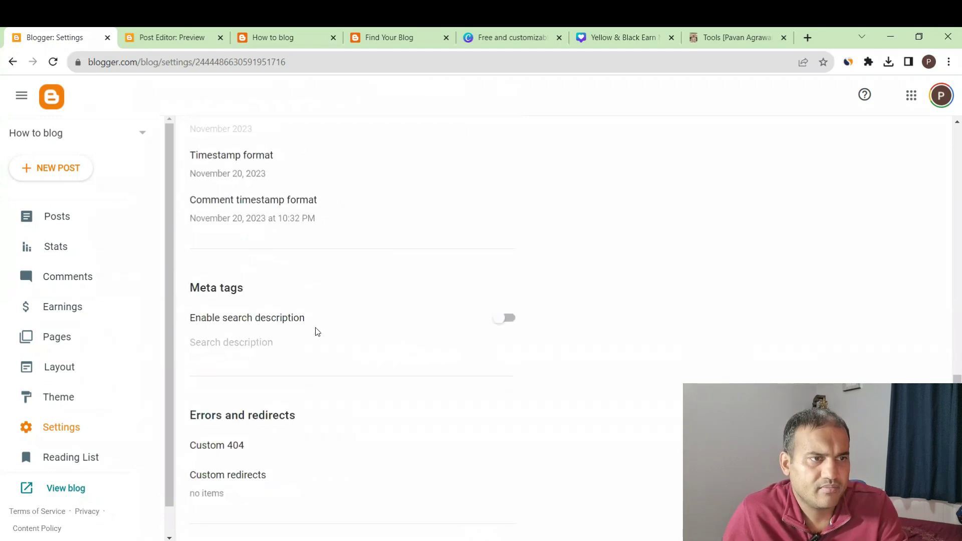
pyautogui.click(510, 319)
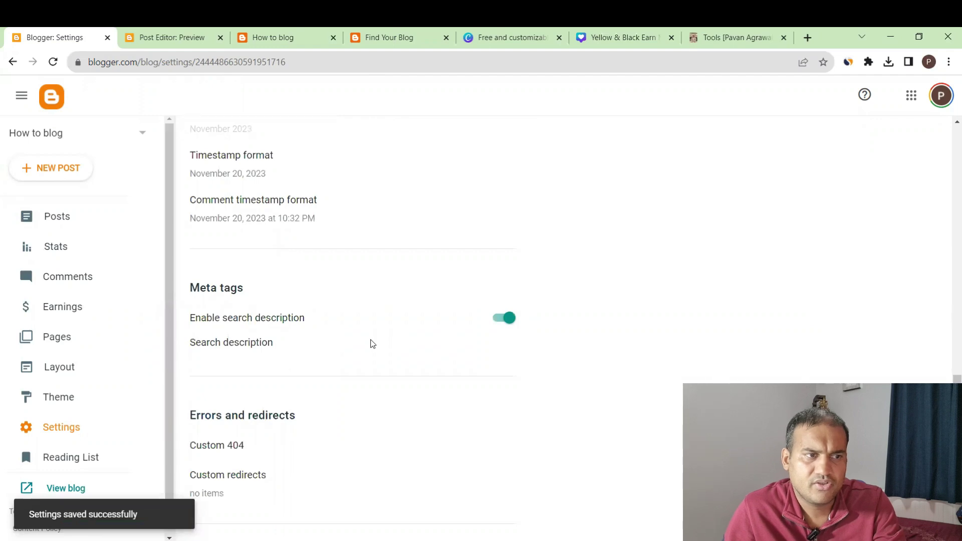
# Step: Enable custom robots.txt, viewing its editor and closing it unchanged
pyautogui.scroll(-3, 372, 344)
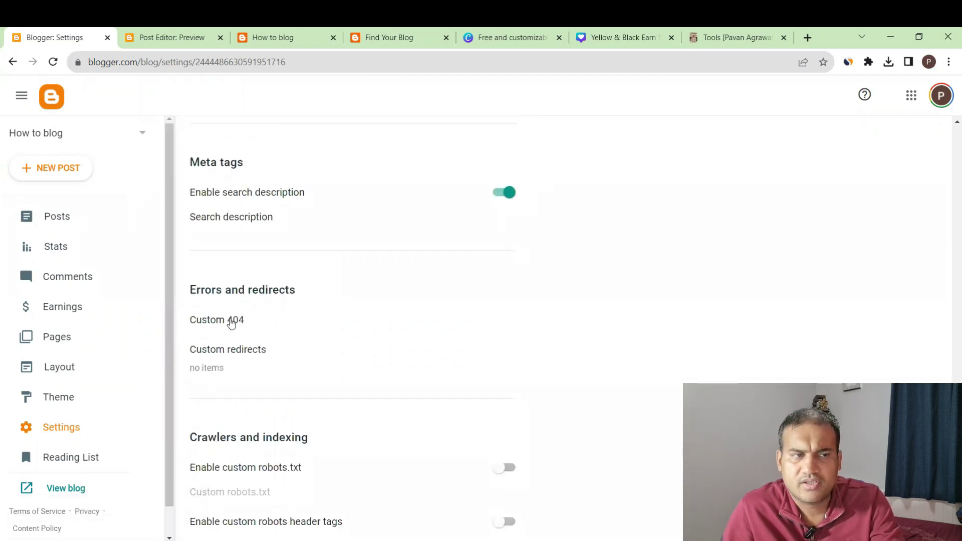
pyautogui.scroll(-3, 391, 372)
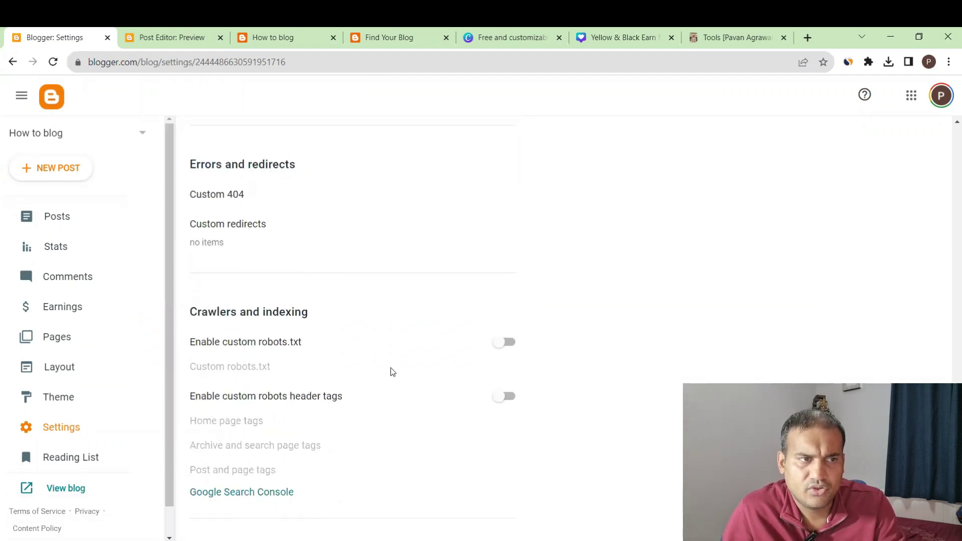
pyautogui.click(510, 338)
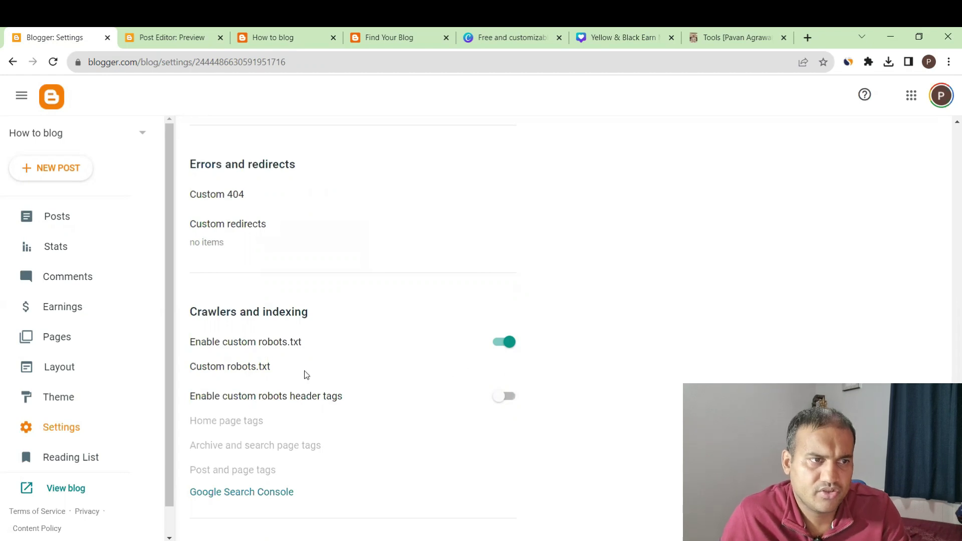
pyautogui.click(253, 371)
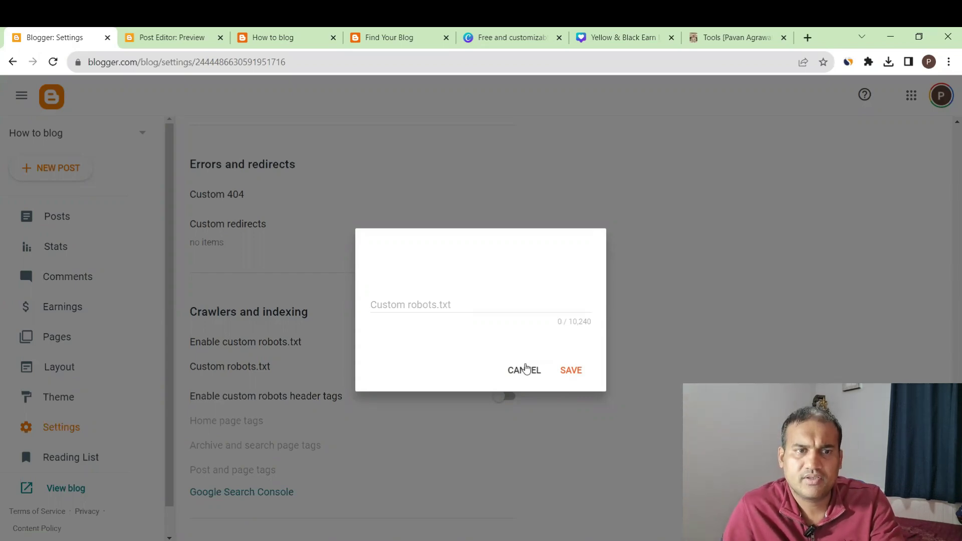
pyautogui.click(525, 373)
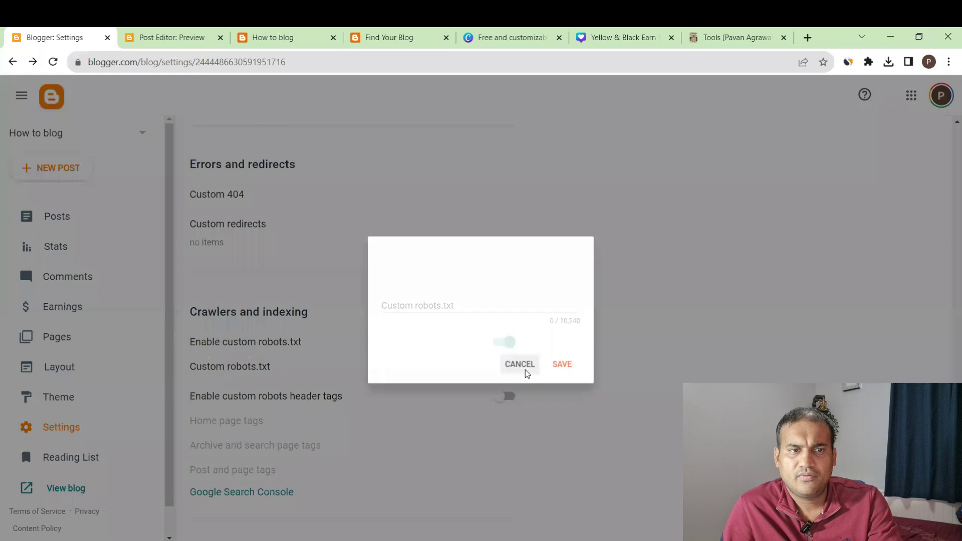
# Step: Enable custom ads.txt, viewing its editor and closing it unchanged
pyautogui.scroll(-7, 411, 391)
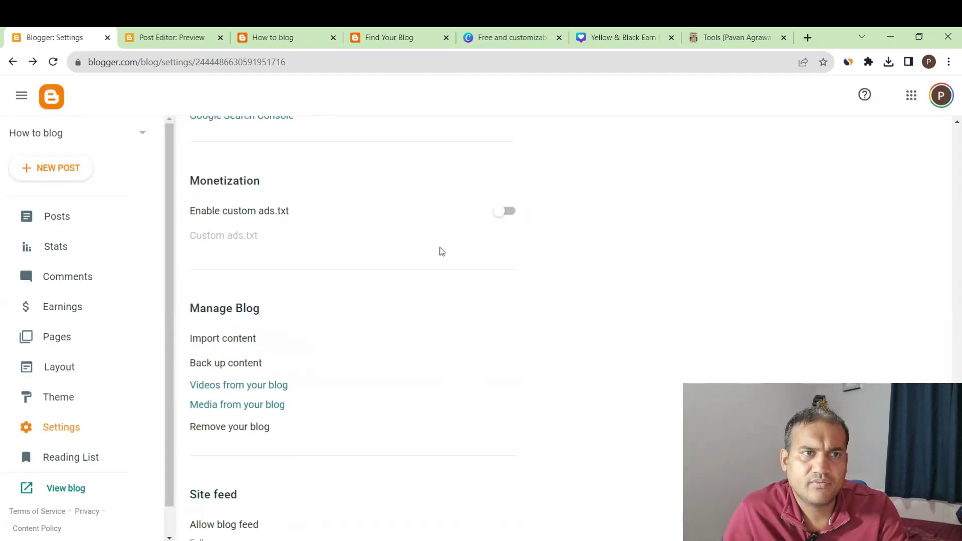
pyautogui.click(510, 211)
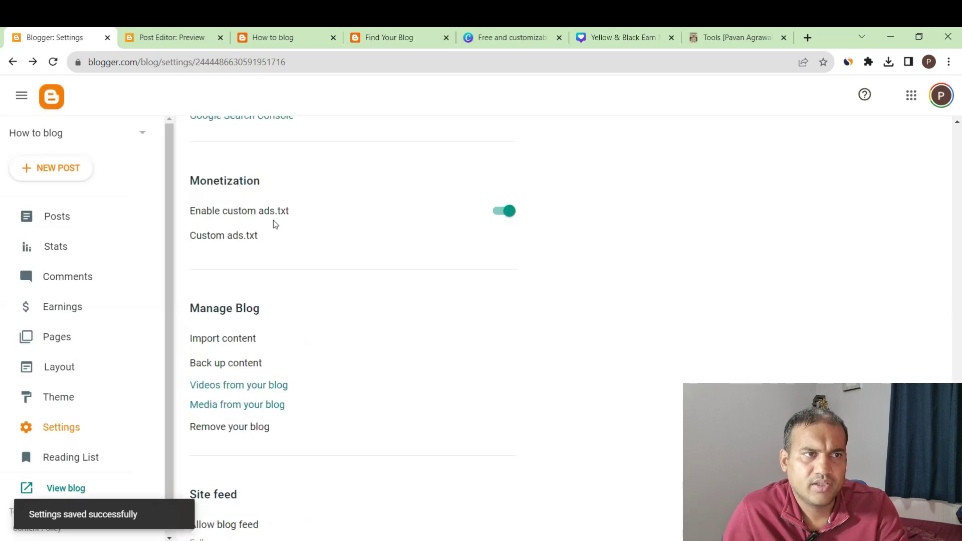
pyautogui.click(232, 237)
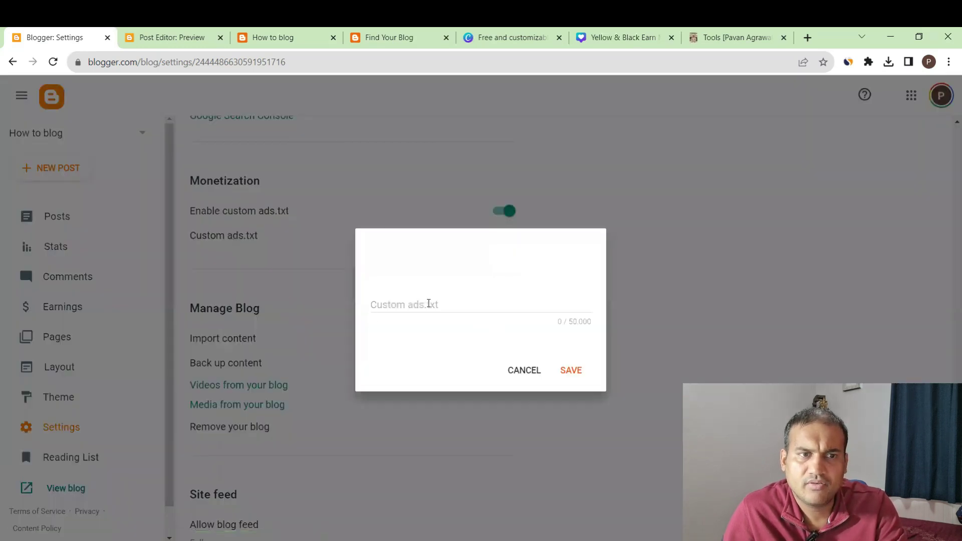
pyautogui.click(524, 370)
pyautogui.scroll(-8, 354, 338)
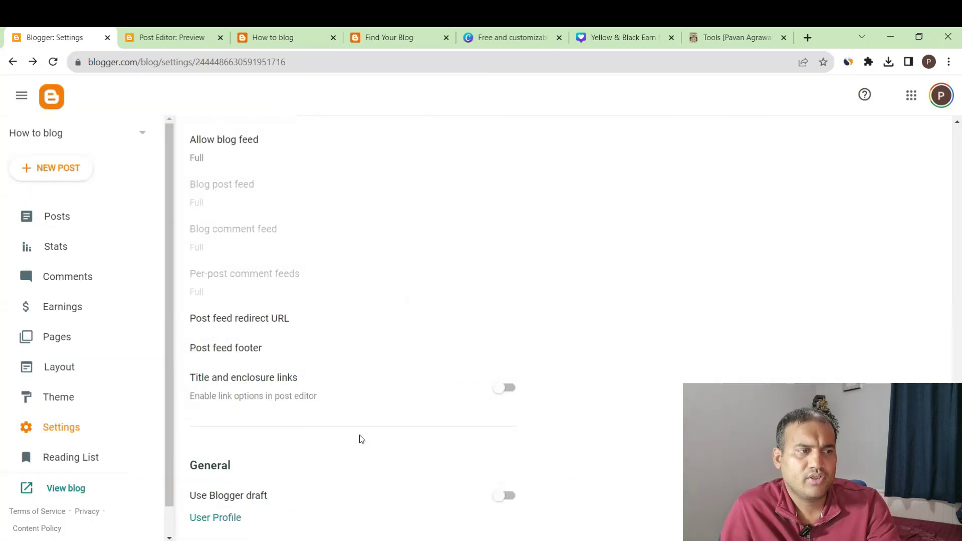
pyautogui.scroll(20, 361, 440)
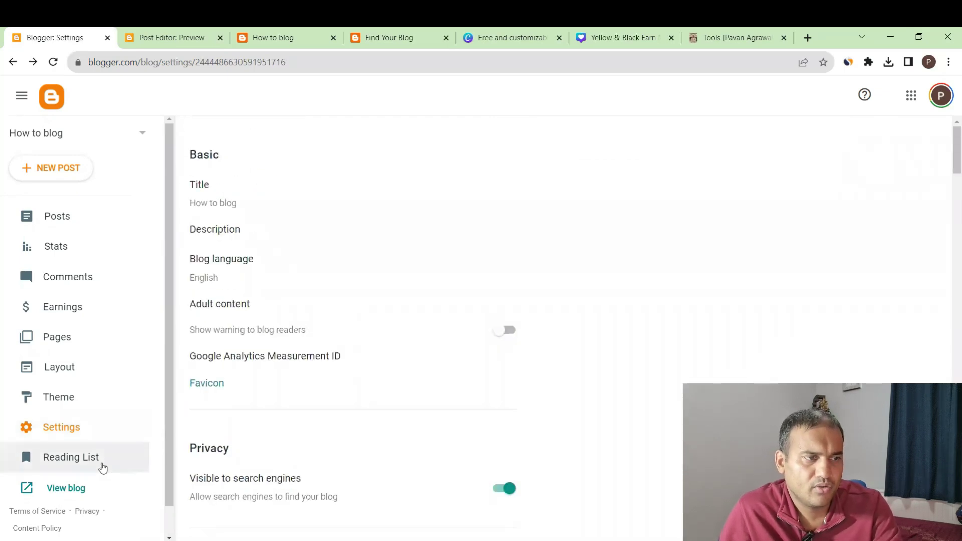
# Step: Open the live post 'A Beginner's Guide to Starting a Blog for Free with Blogger'
pyautogui.click(55, 226)
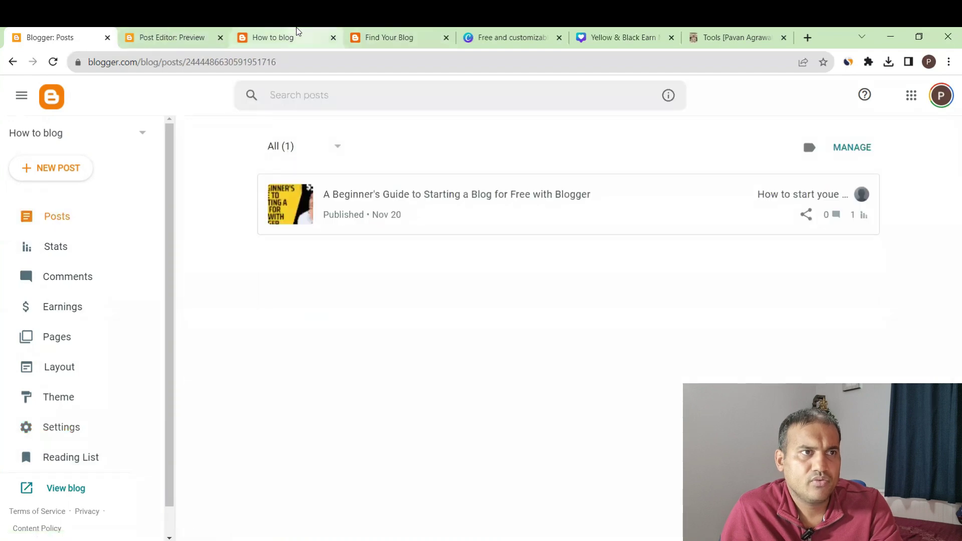
pyautogui.click(286, 37)
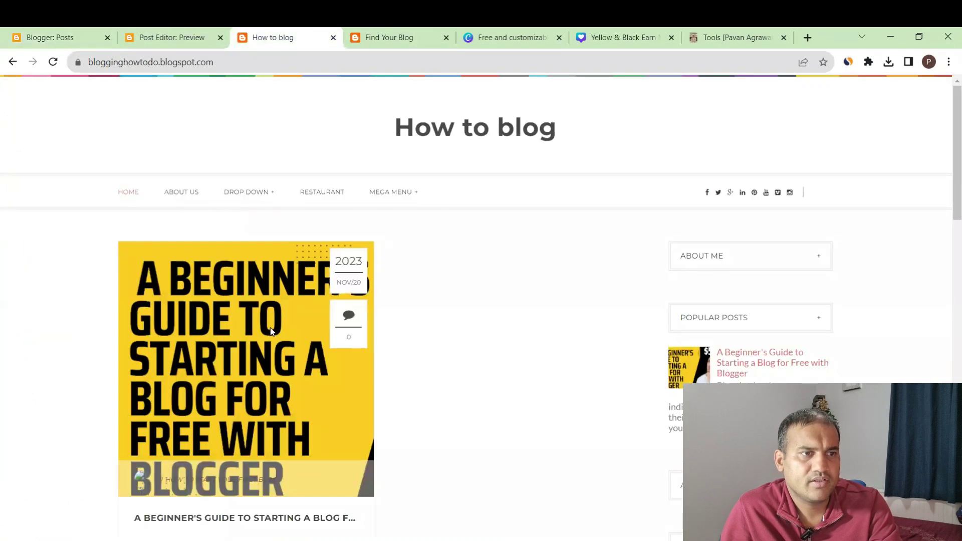
pyautogui.click(257, 519)
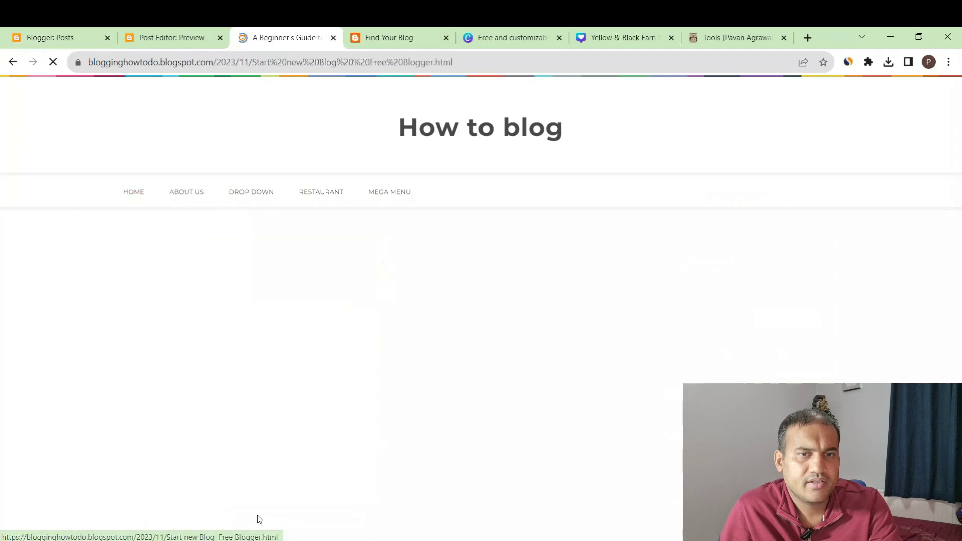